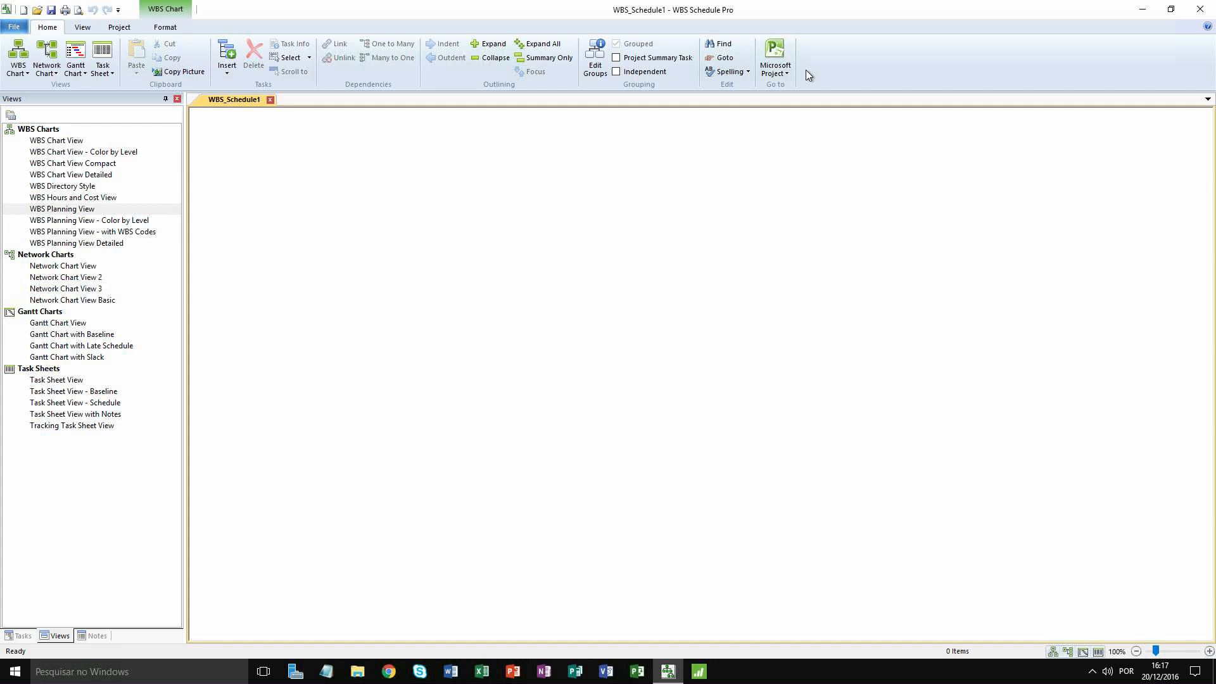
click(94, 29)
click(111, 29)
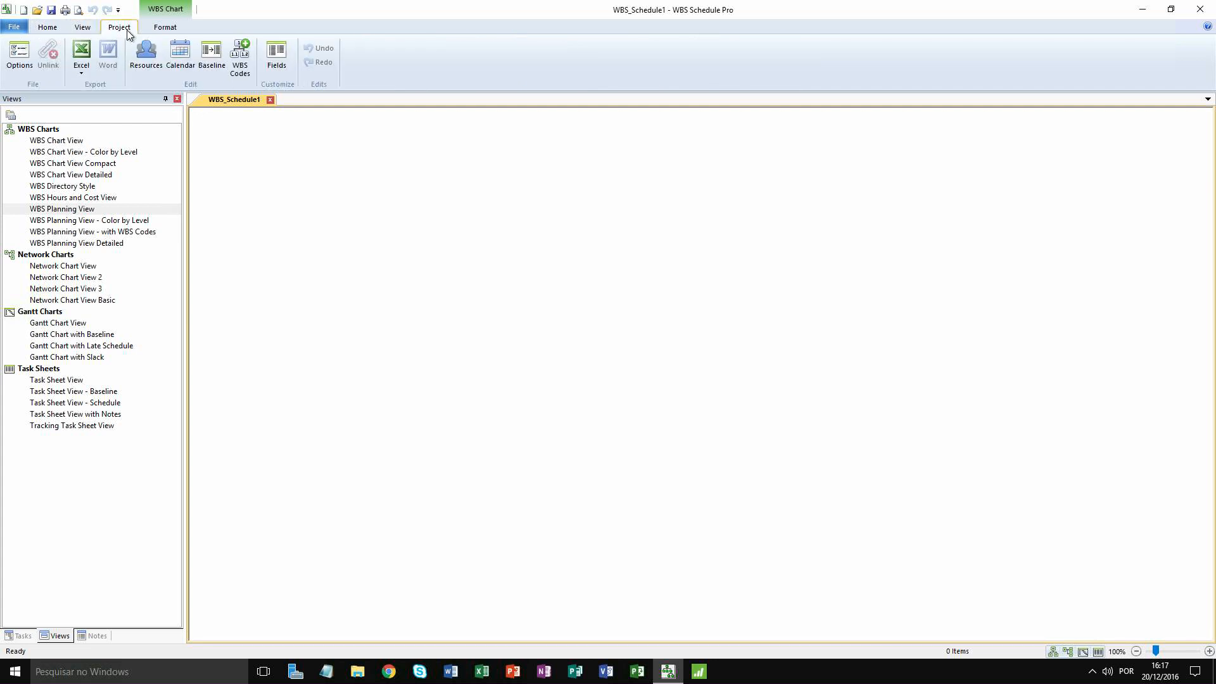
click(171, 30)
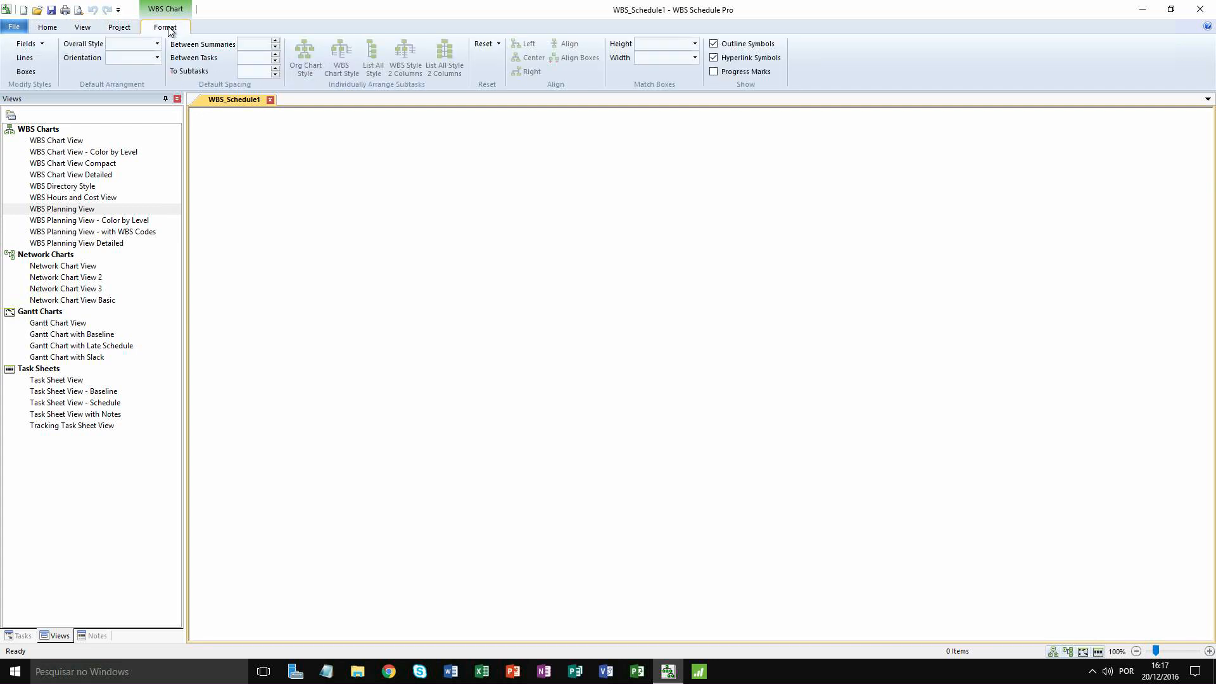
click(127, 29)
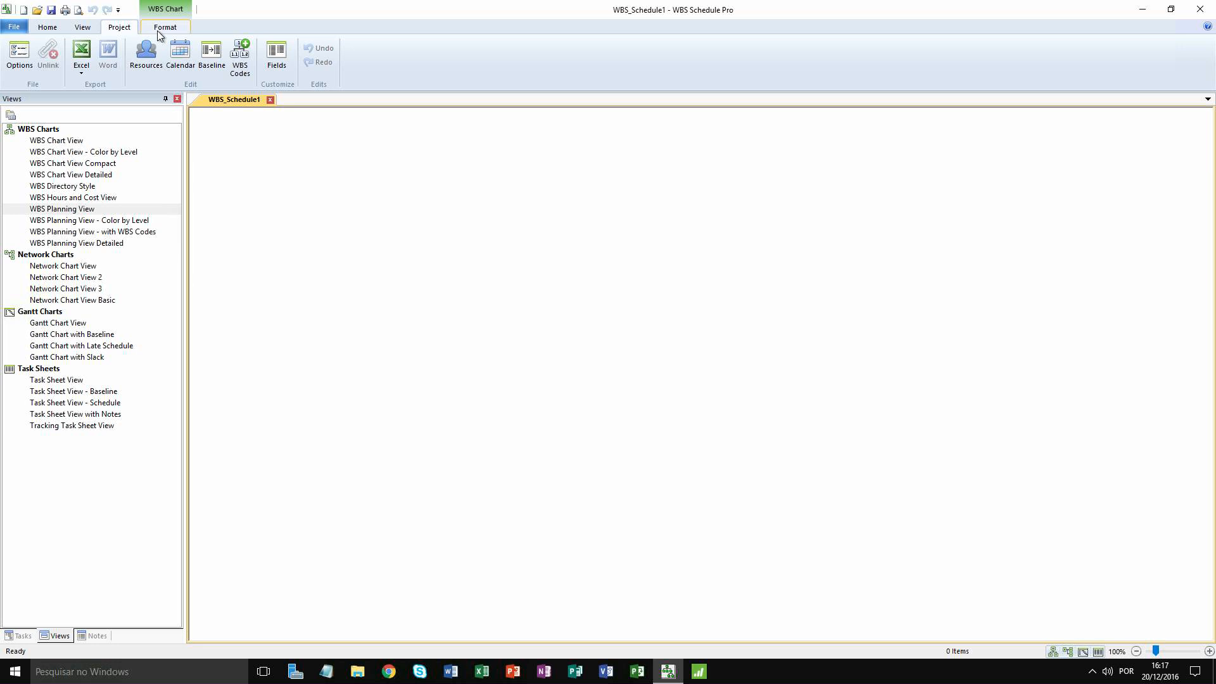
click(157, 30)
click(84, 30)
click(51, 29)
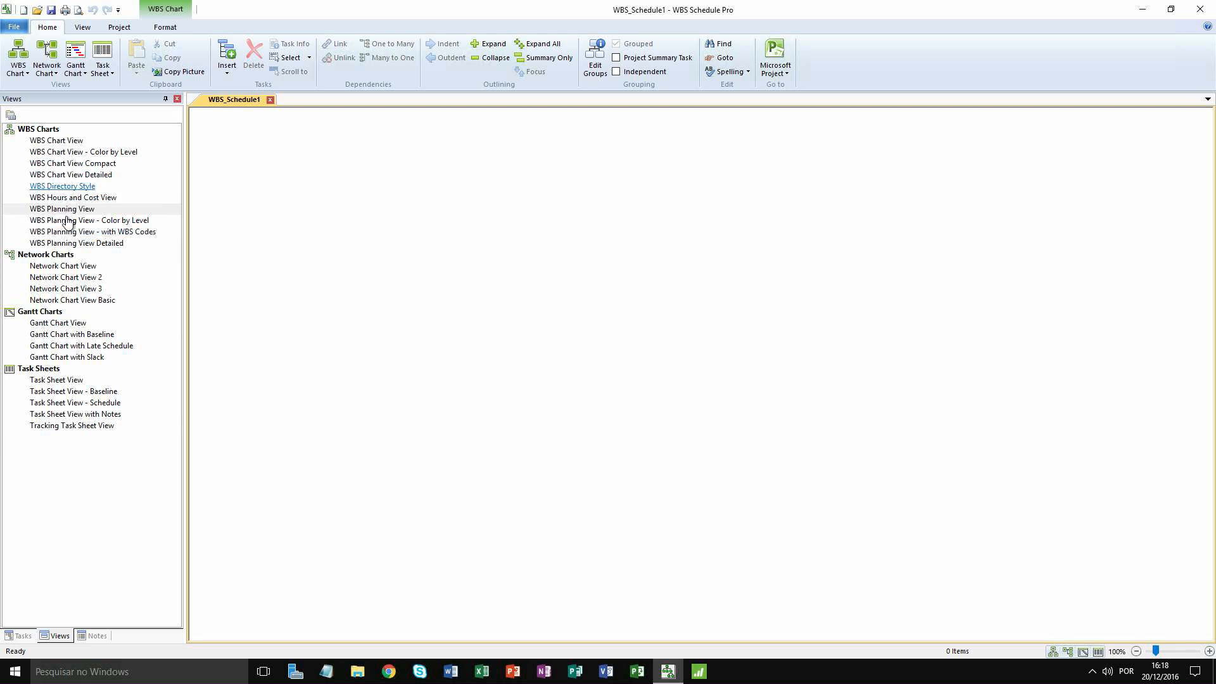
Step: Look through the Gantt Chart View, Task Sheet View - Baseline and Task Sheet View layouts, and the Notes and Tasks lists
click(60, 325)
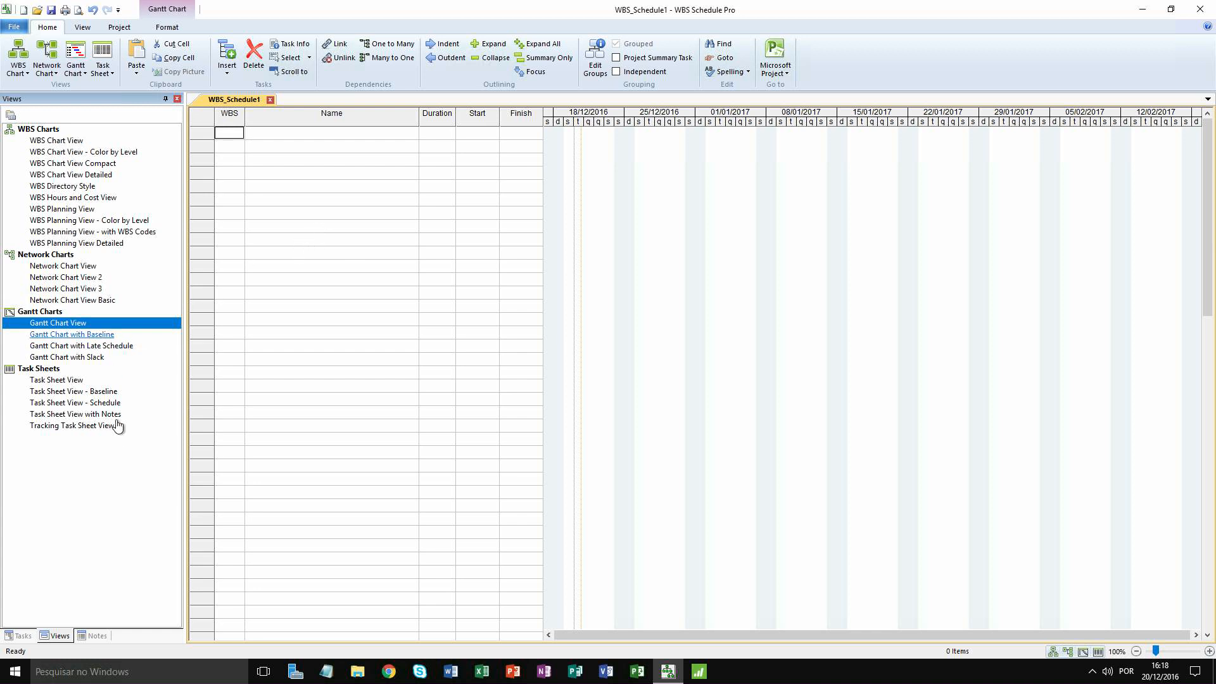
click(52, 393)
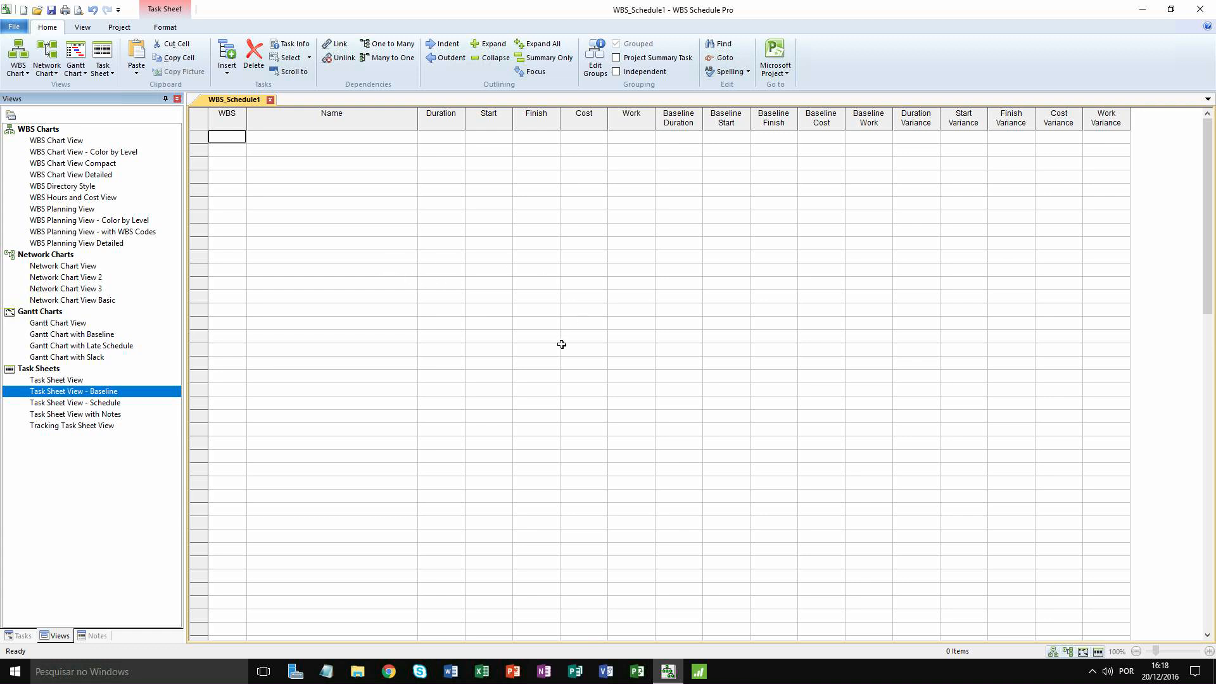
click(57, 381)
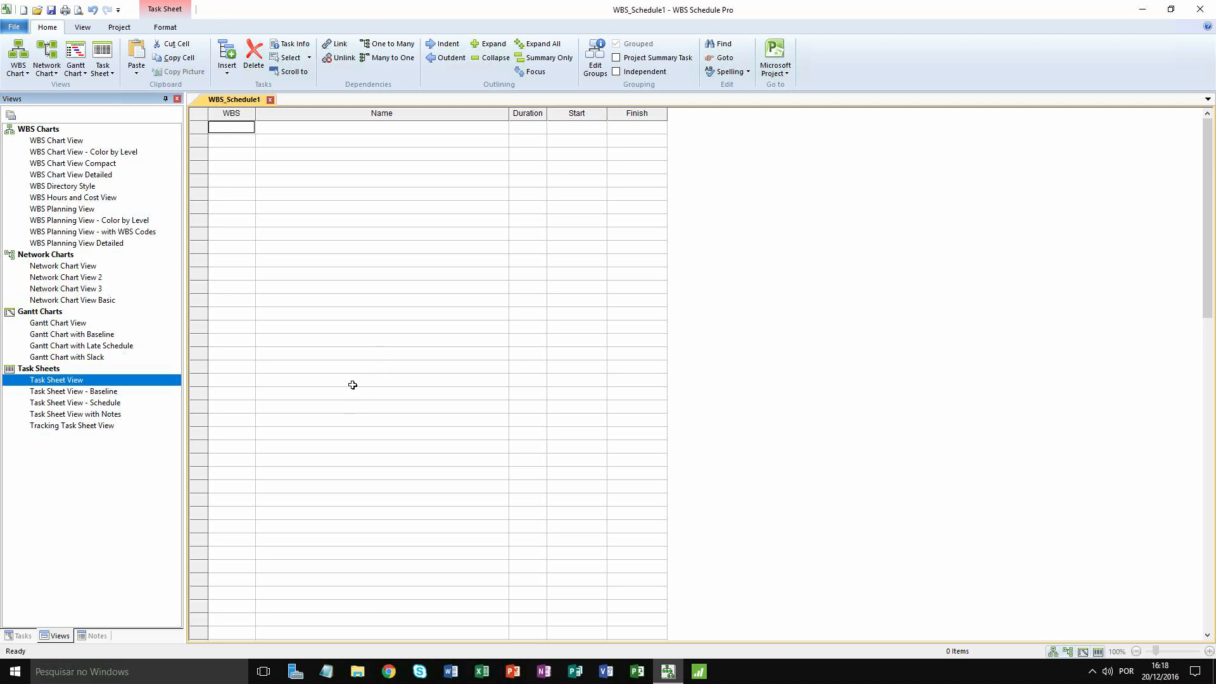
click(378, 300)
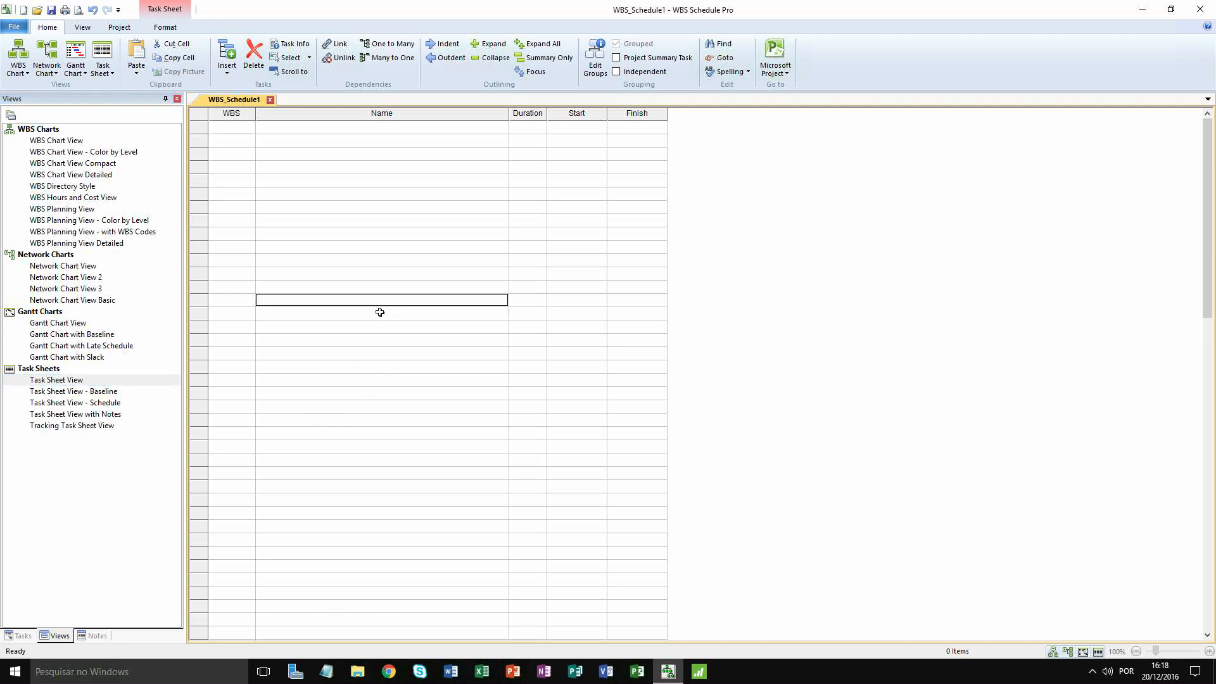
click(383, 376)
click(97, 636)
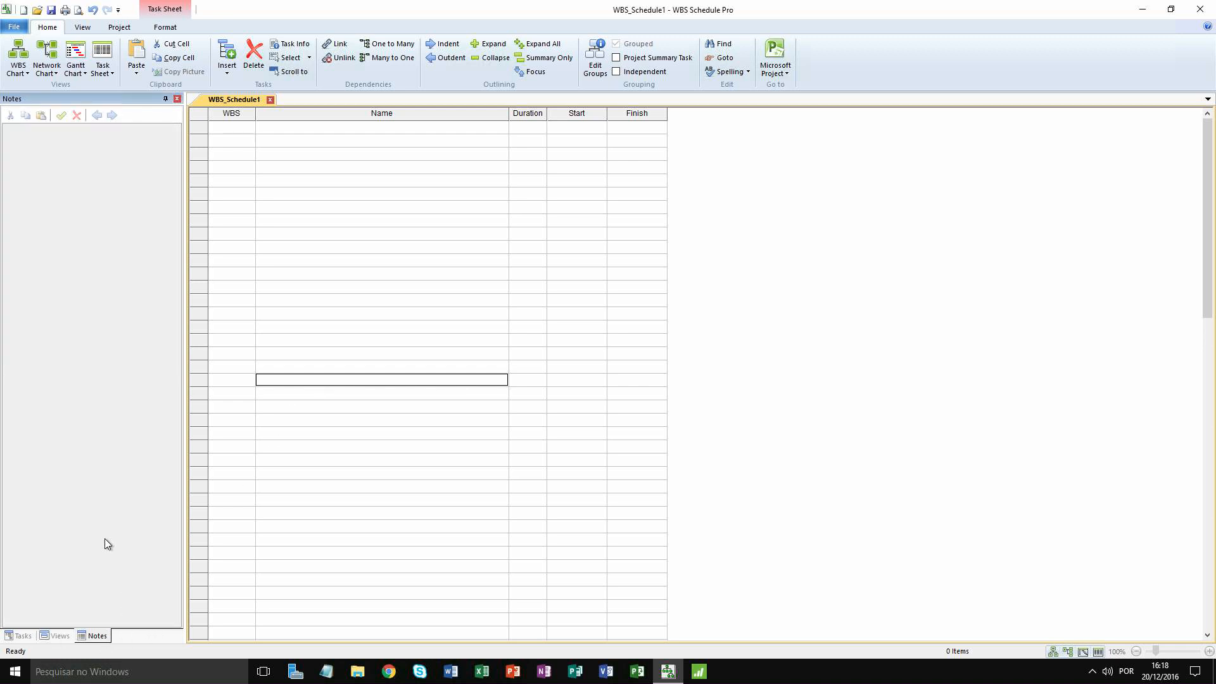
click(49, 636)
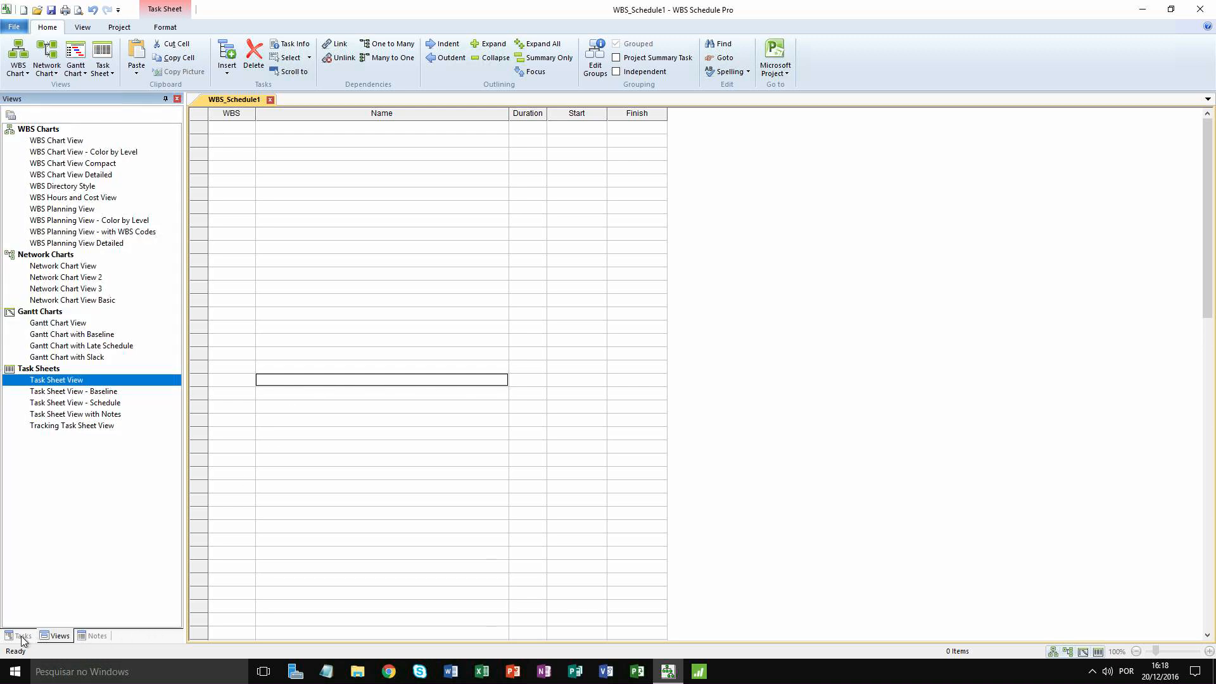
click(22, 636)
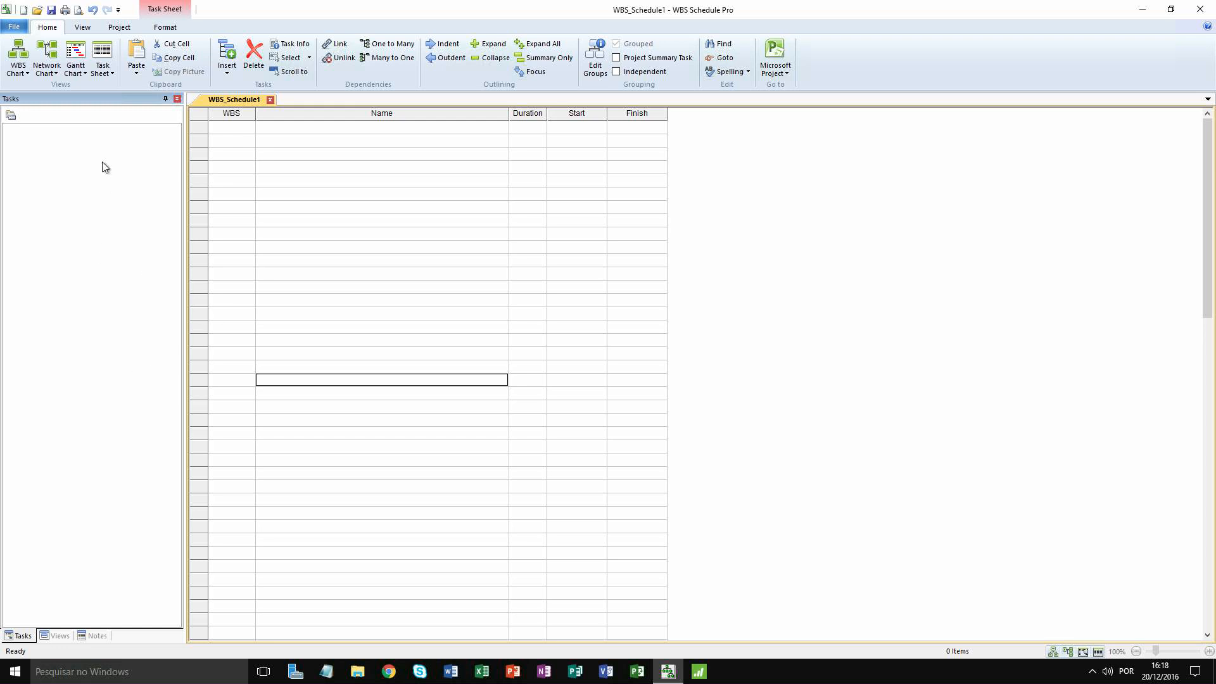
click(56, 636)
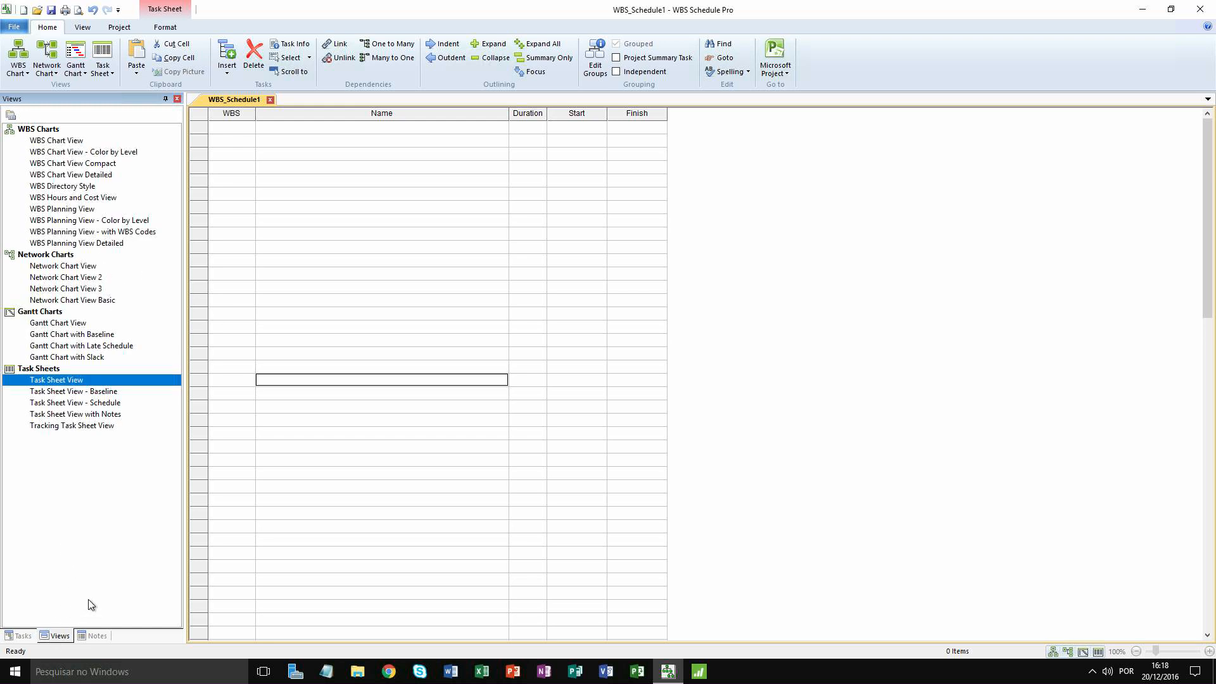
Step: Display the empty schedule in WBS Chart View
click(59, 142)
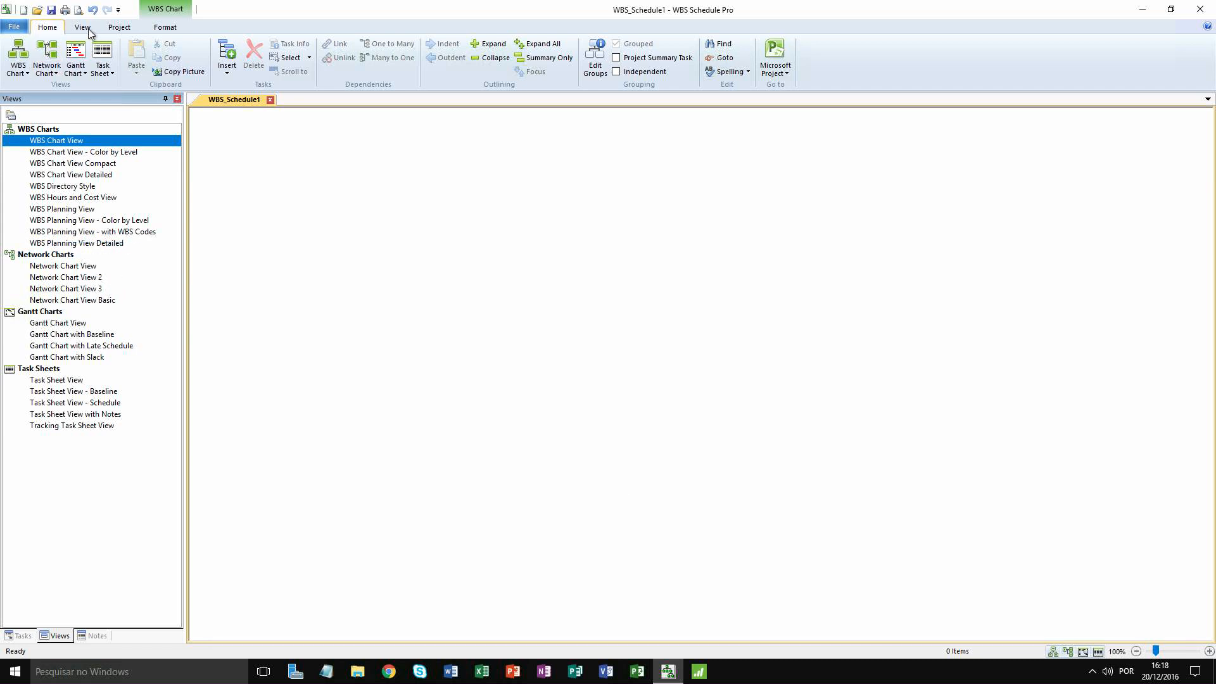
click(18, 71)
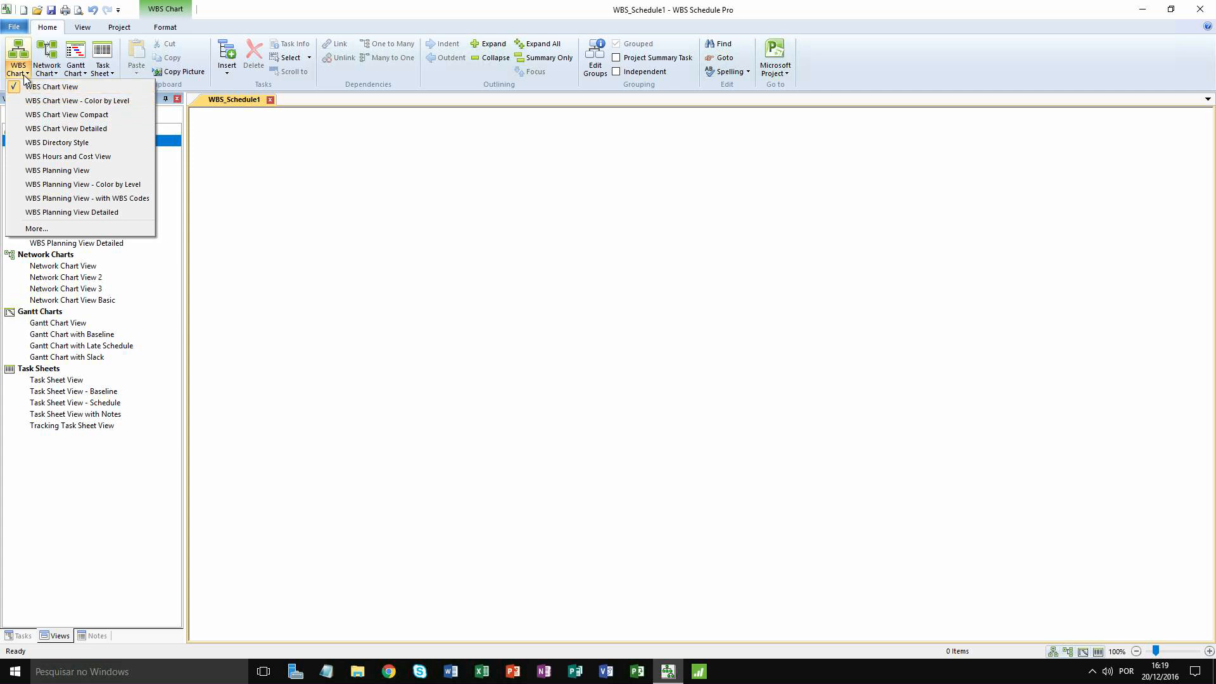
click(45, 87)
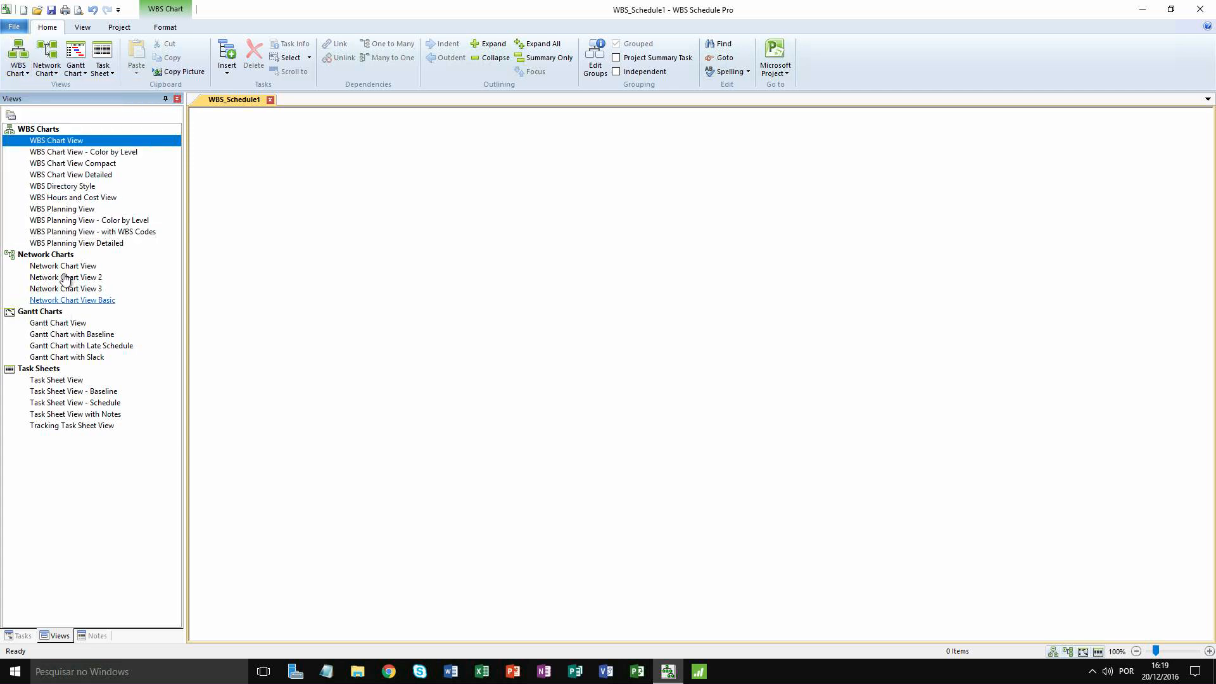
Step: Switch the empty schedule to WBS Chart View Compact
click(227, 73)
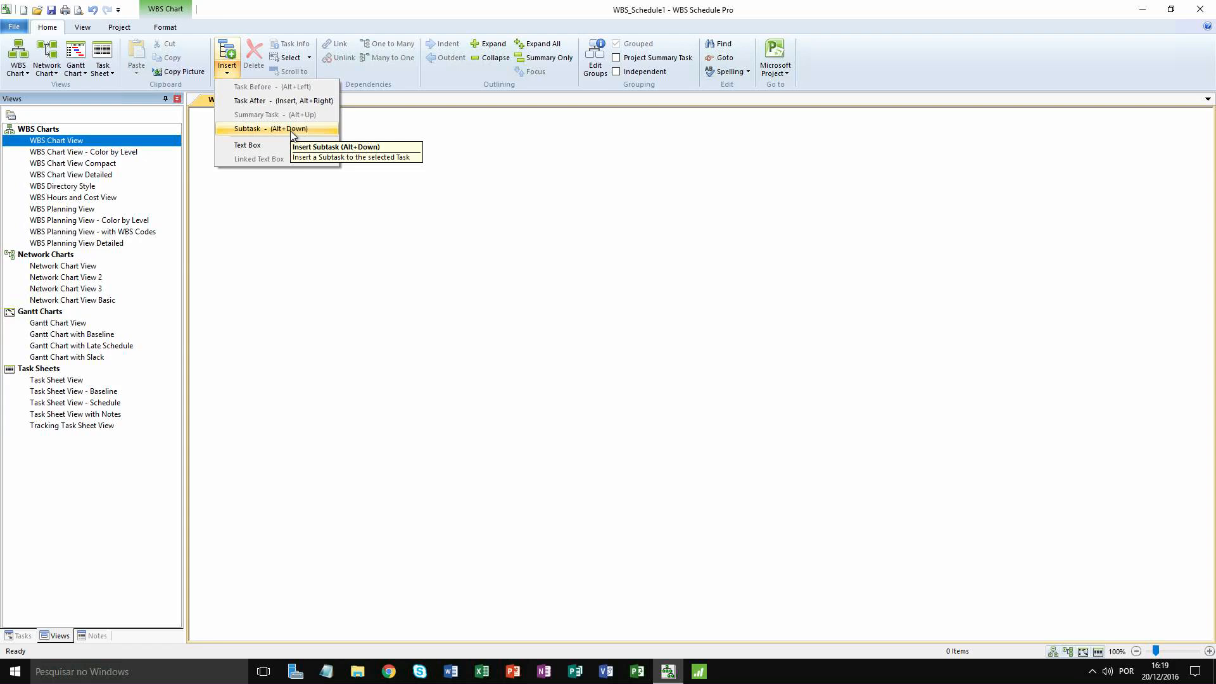
click(142, 180)
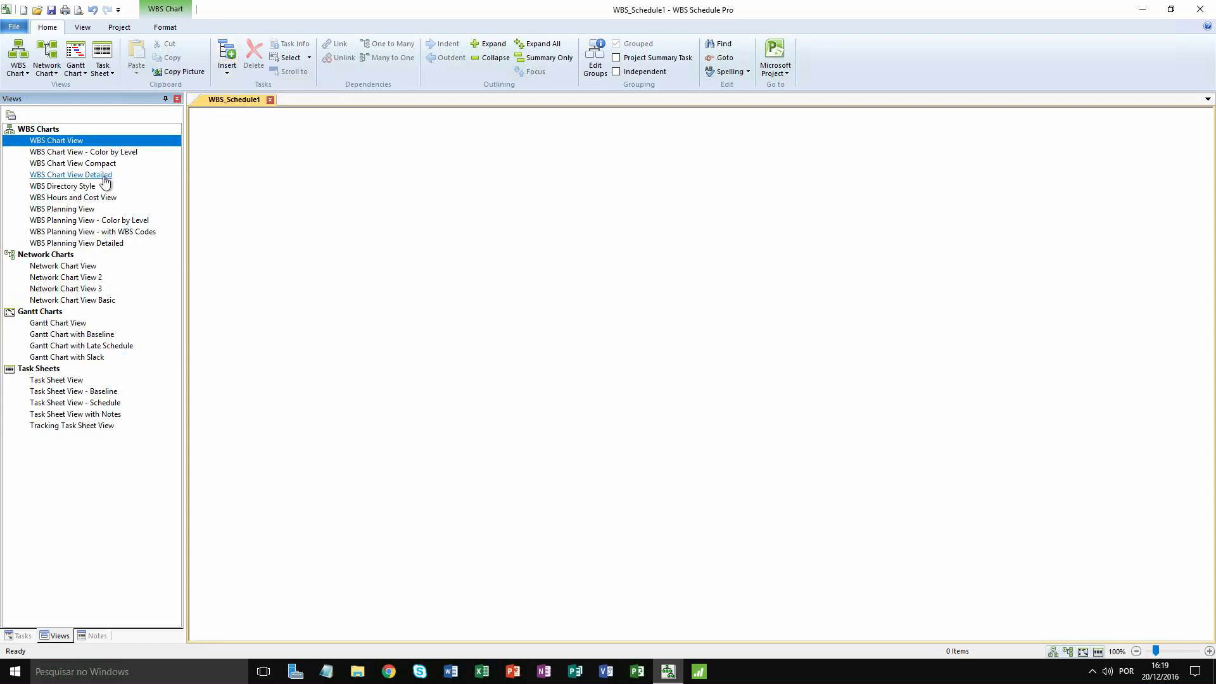
click(142, 180)
click(143, 163)
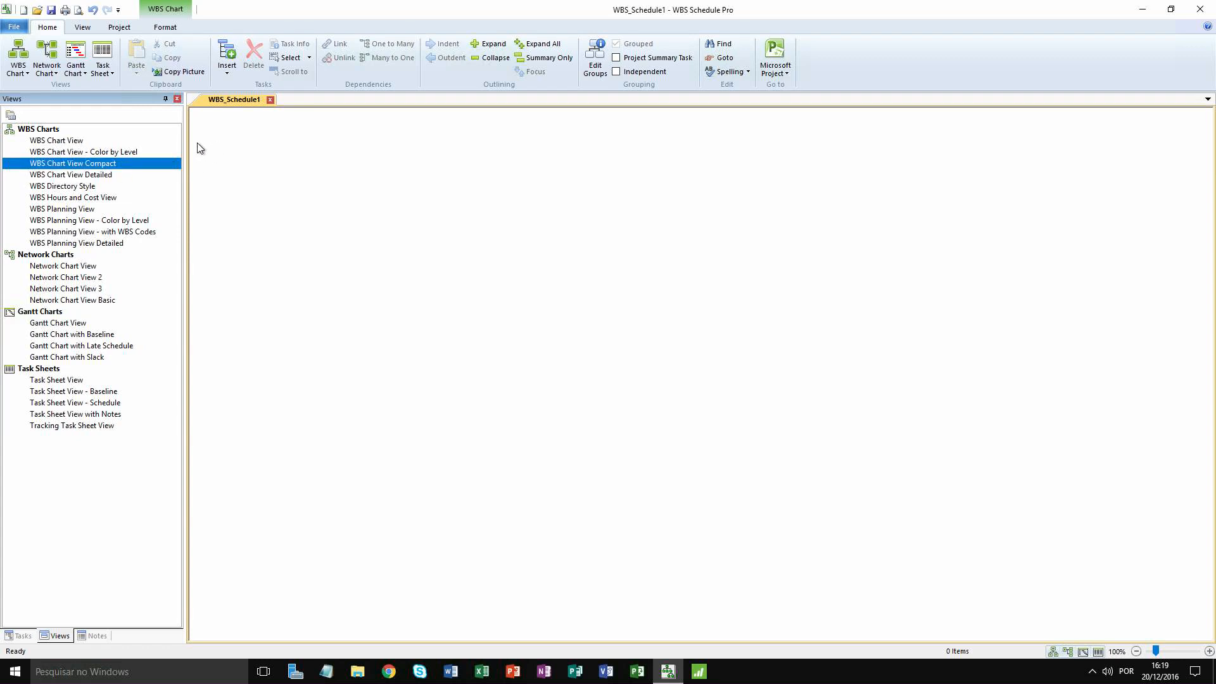
Step: Insert a first task in the chart and turn on the project summary task above it
click(228, 55)
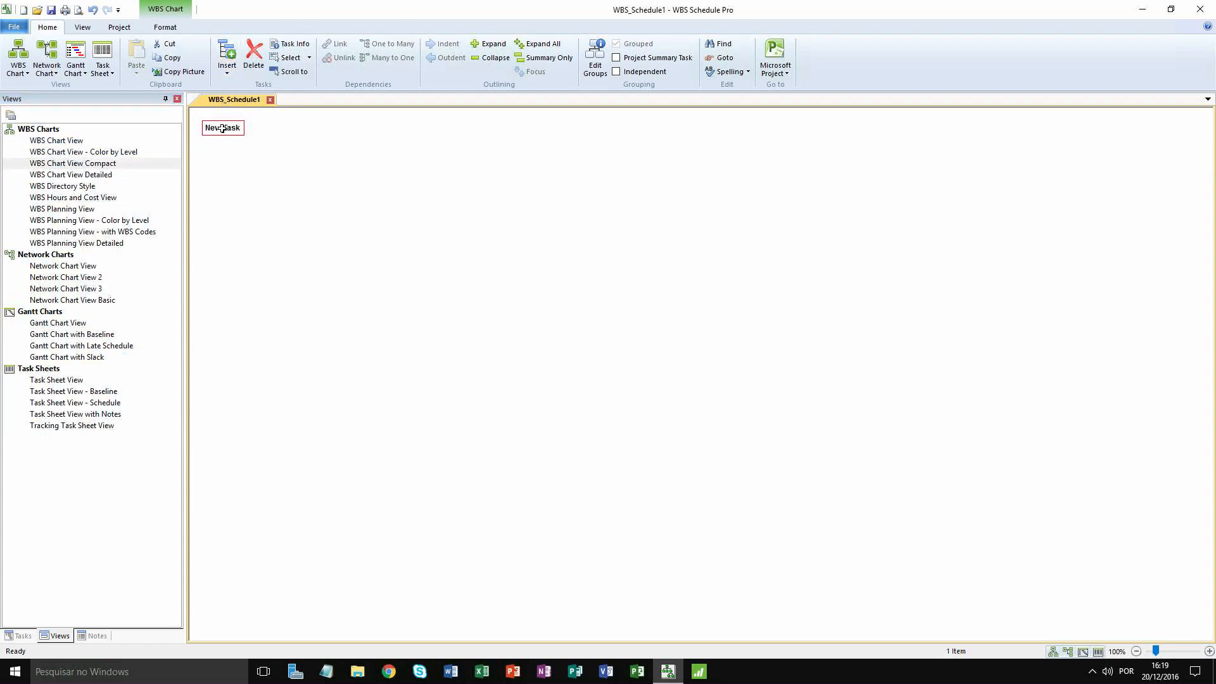
mouse_move(222, 128)
click(615, 58)
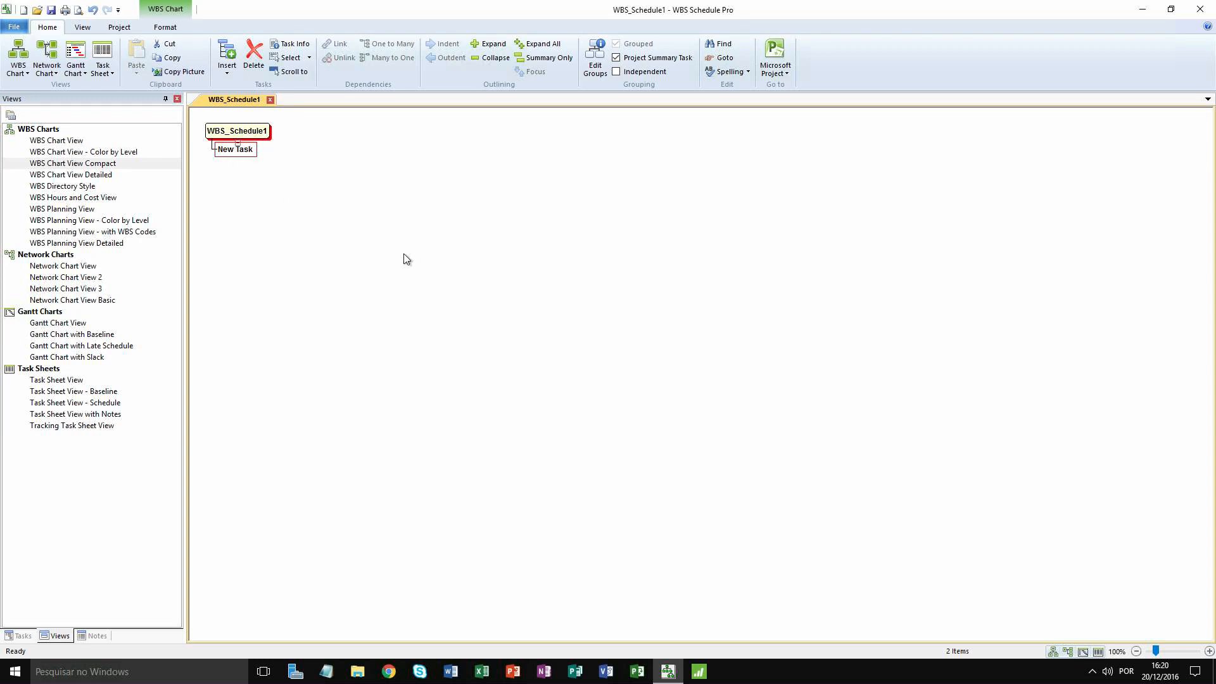
Step: Rename the first task as Fase 1 in its task information, reviewing its custom fields, flags, hyperlink and notes
double_click(240, 152)
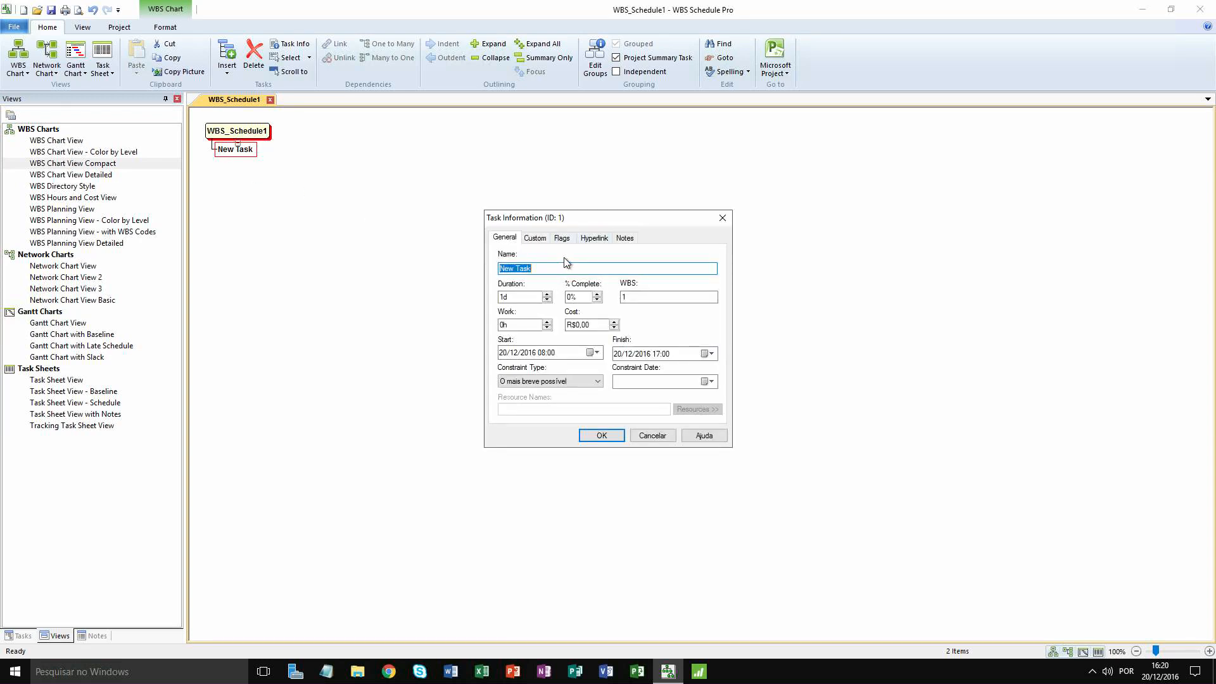
drag(602, 221, 622, 216)
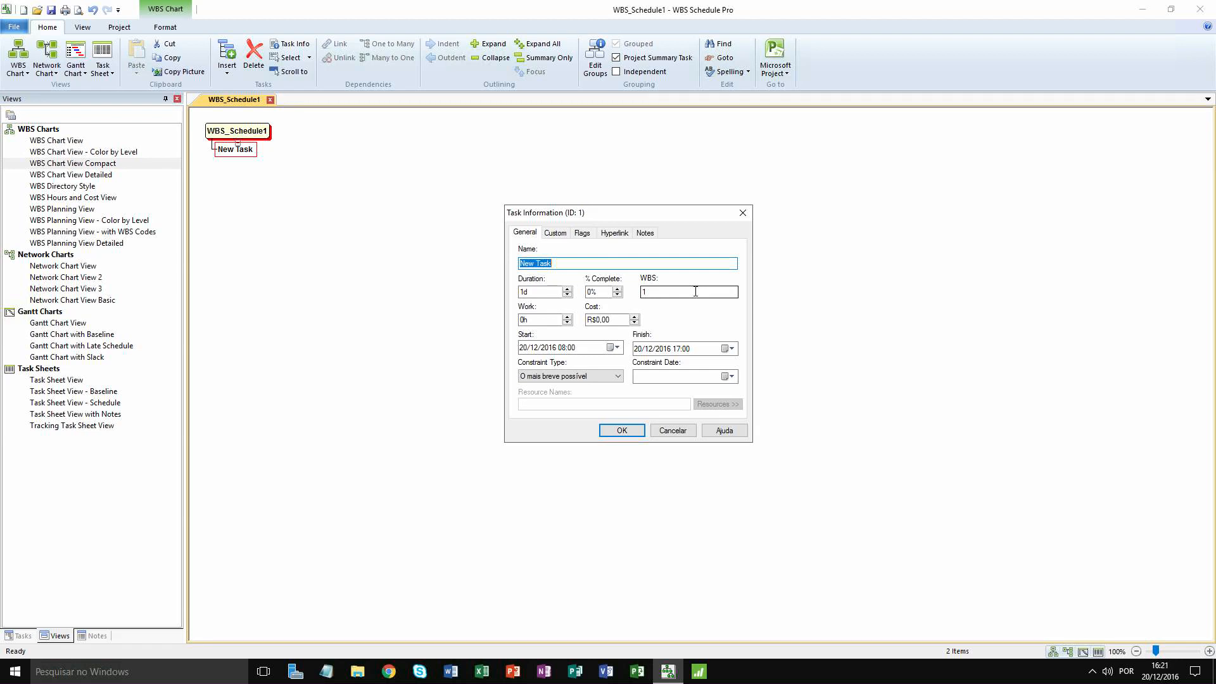
text(Fas)
text(1)
click(556, 234)
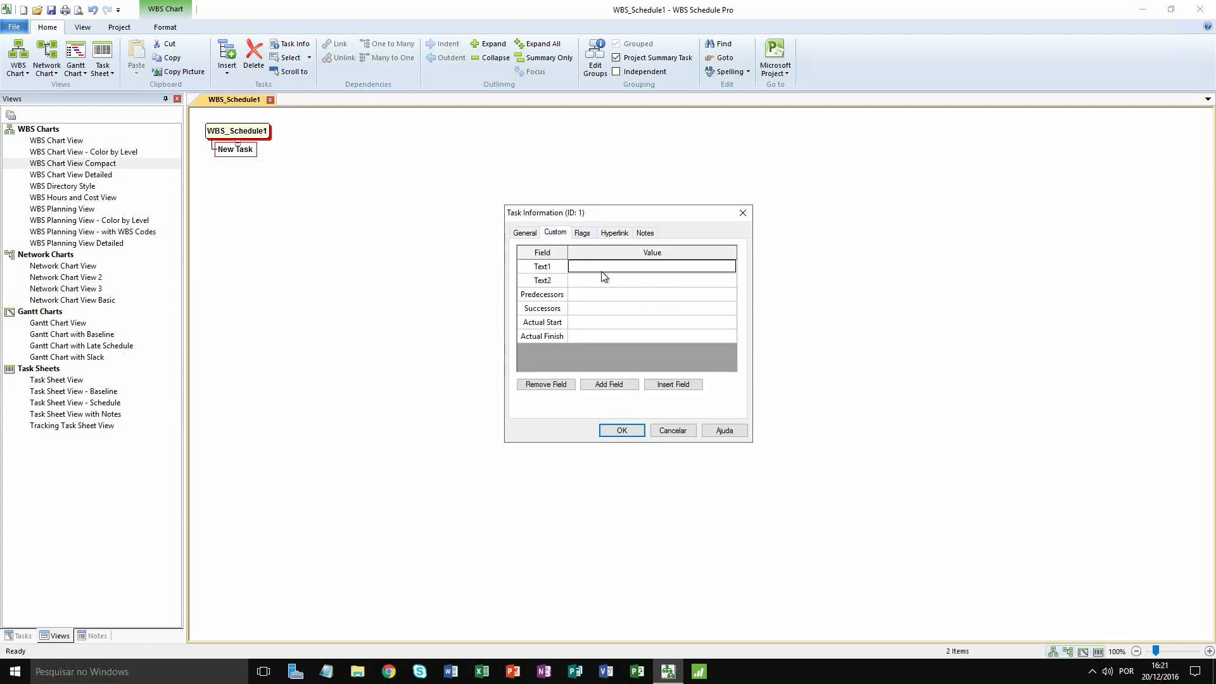
click(582, 233)
click(612, 233)
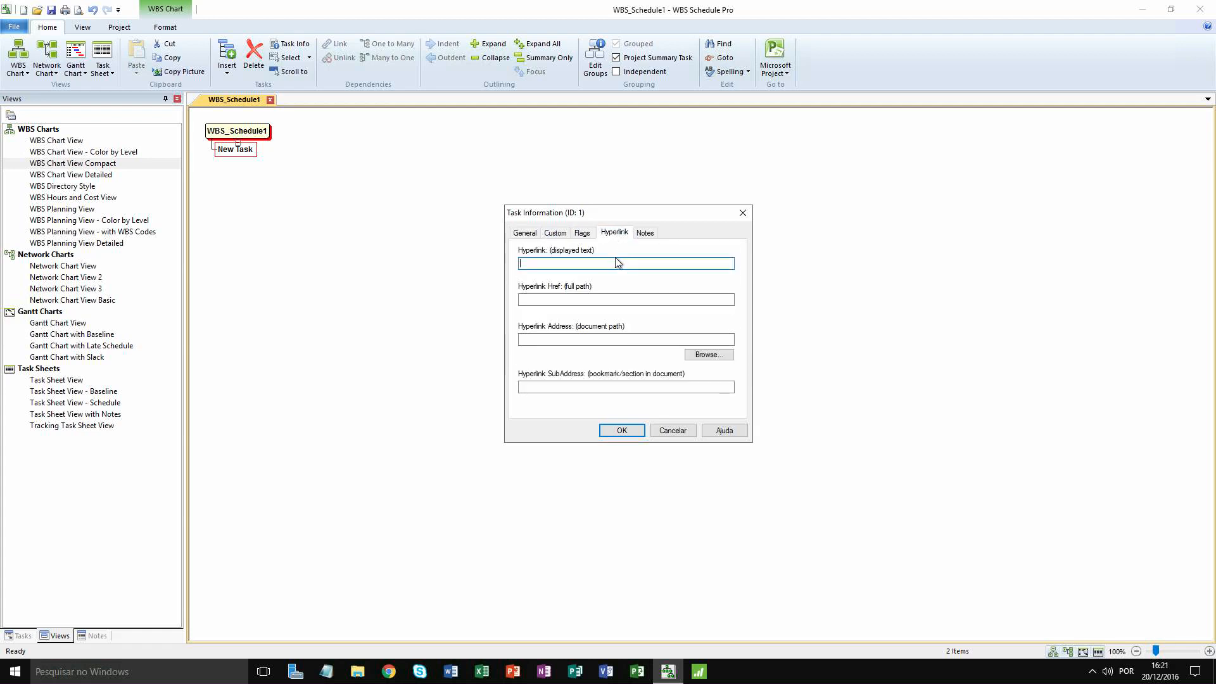
click(645, 233)
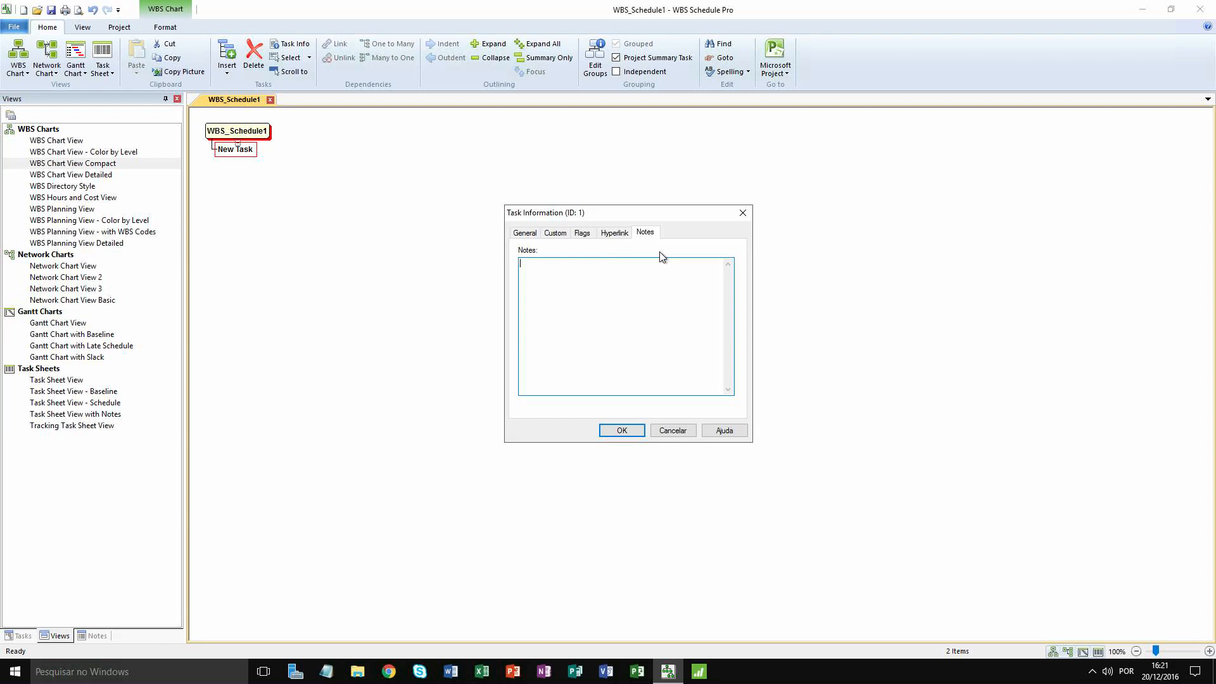
click(521, 235)
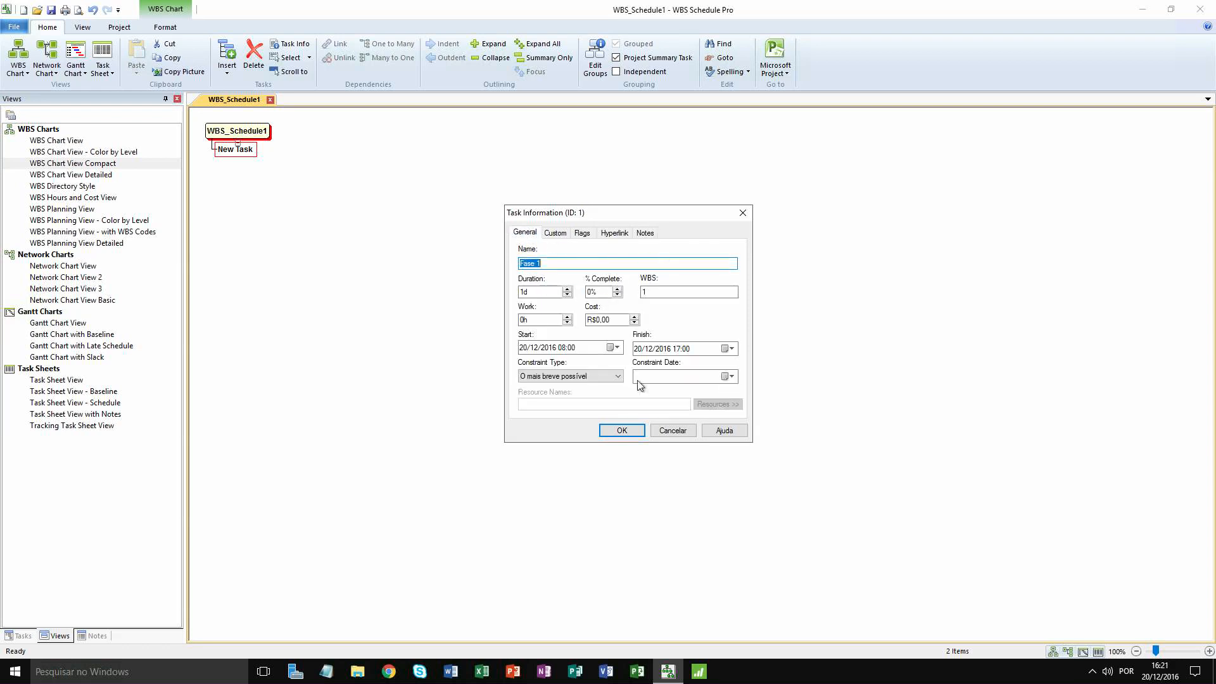
click(621, 431)
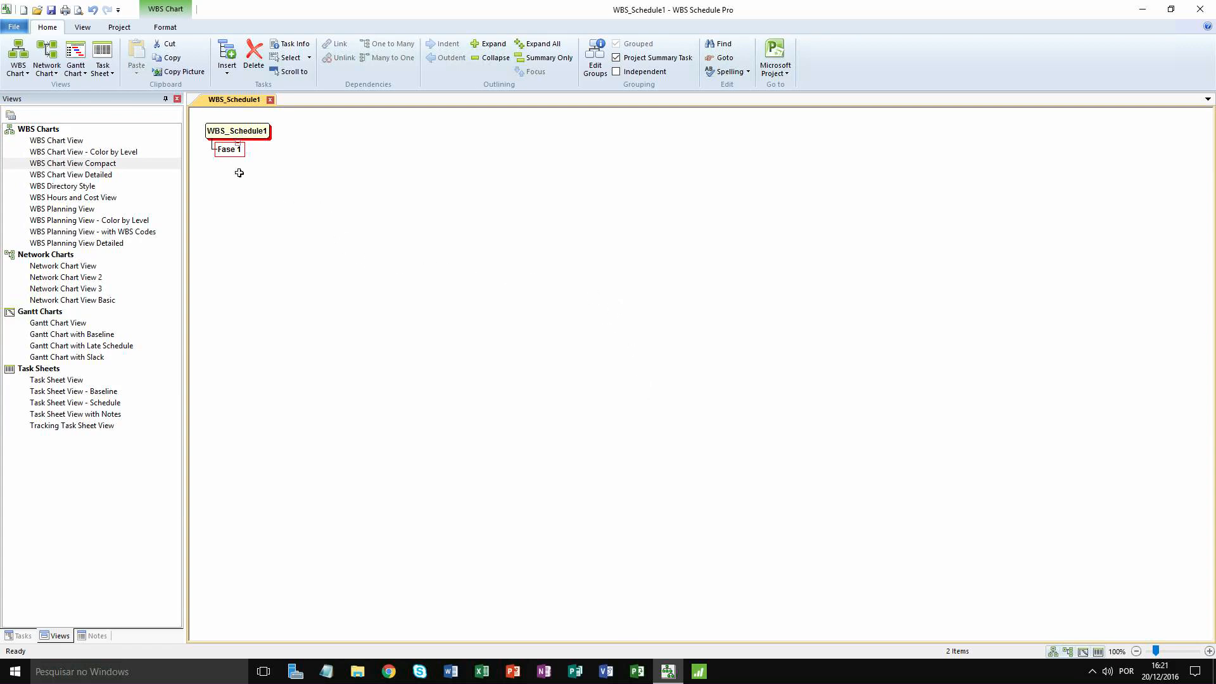
Step: Insert a task after Fase 1 at the same level and name it Fase 2
click(228, 72)
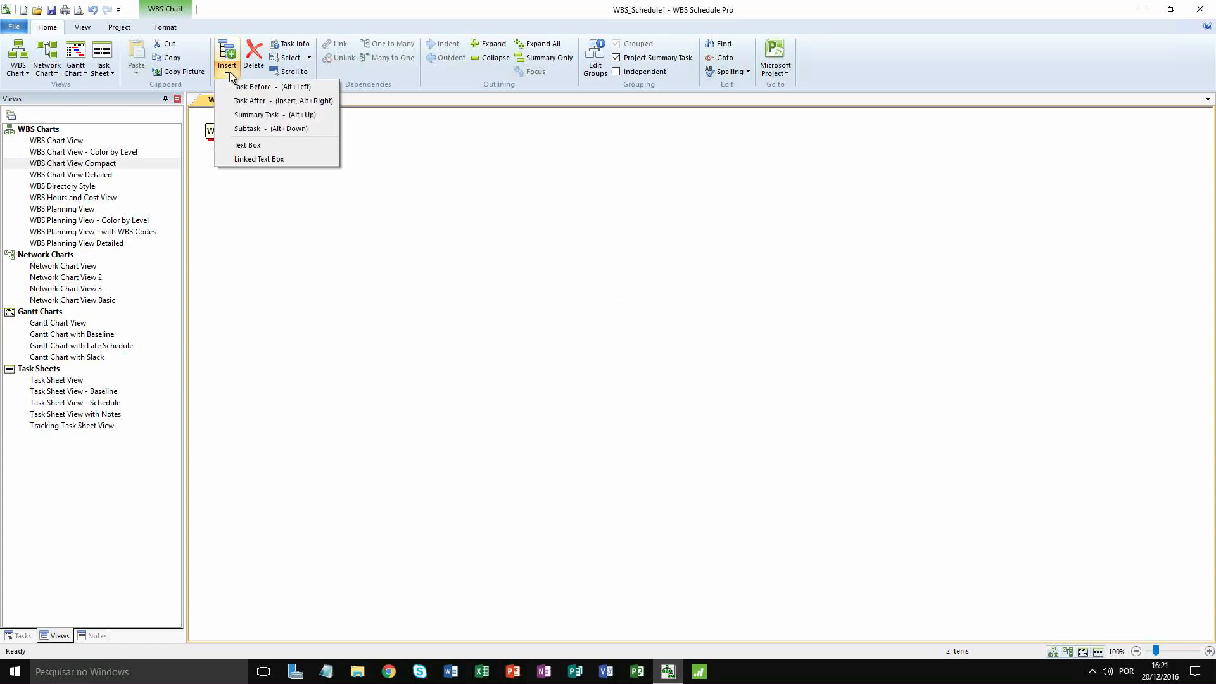
click(290, 103)
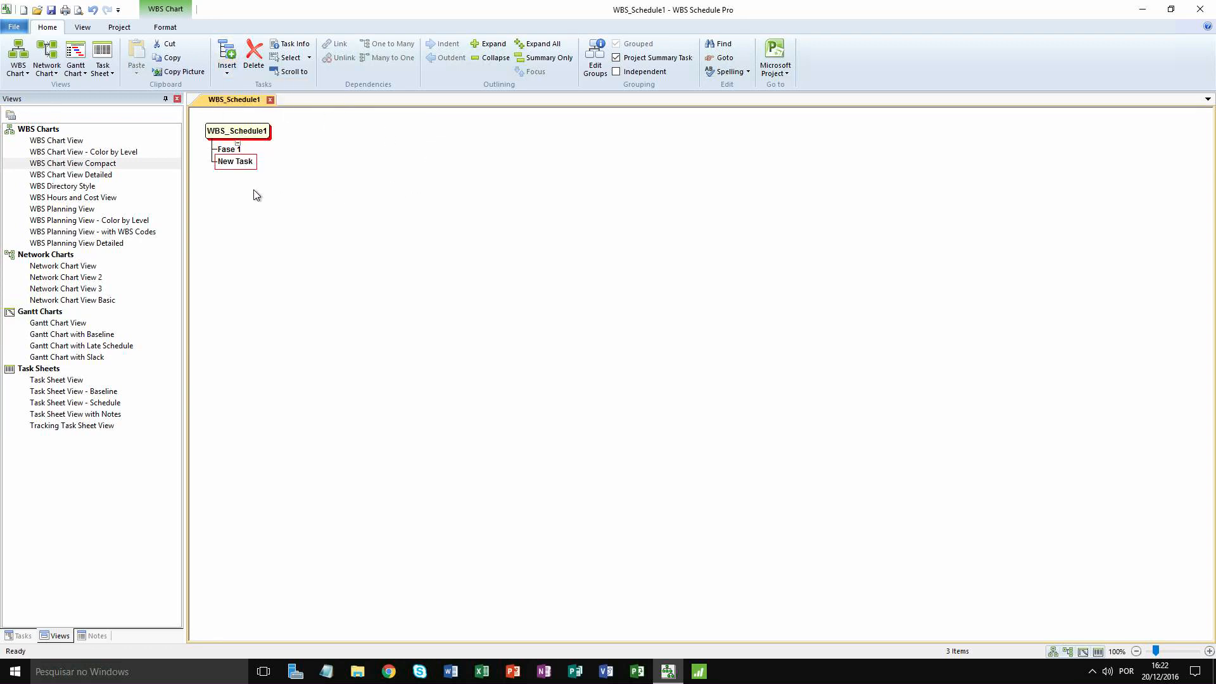
text(Fase 2)
key(Return)
Step: Add three more tasks after Fase 2 at the same level, named Fase 3, Fase 4 and Fase 5
key(alt)
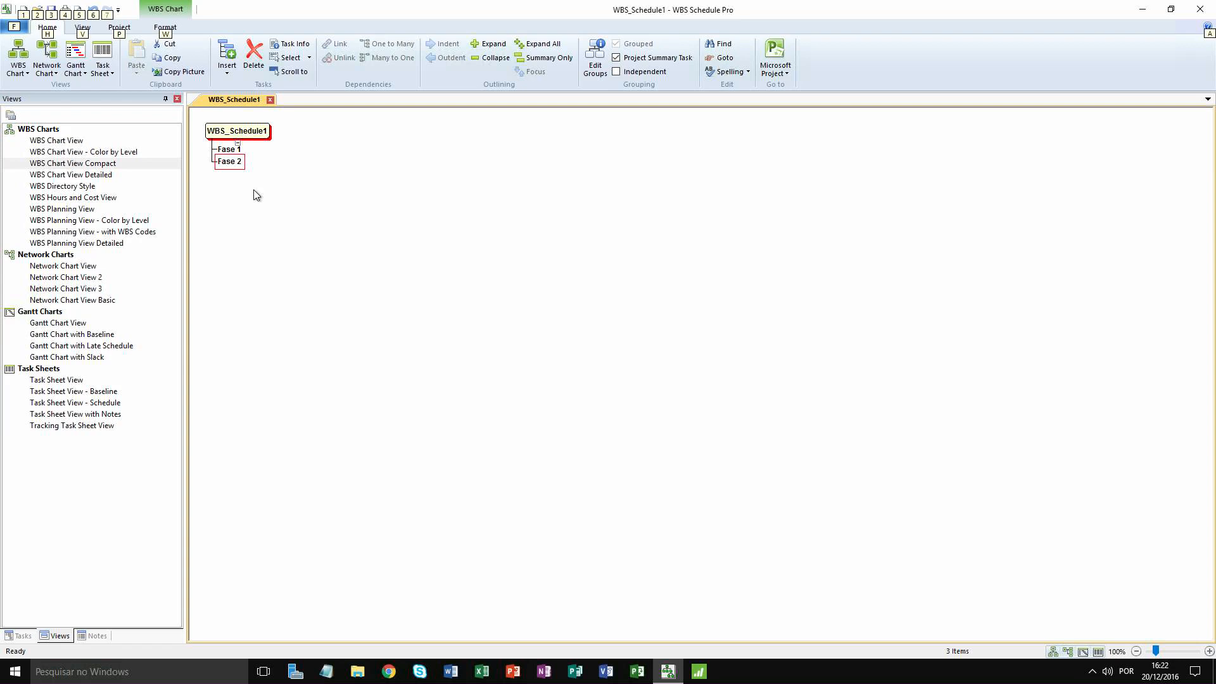
key(Insert)
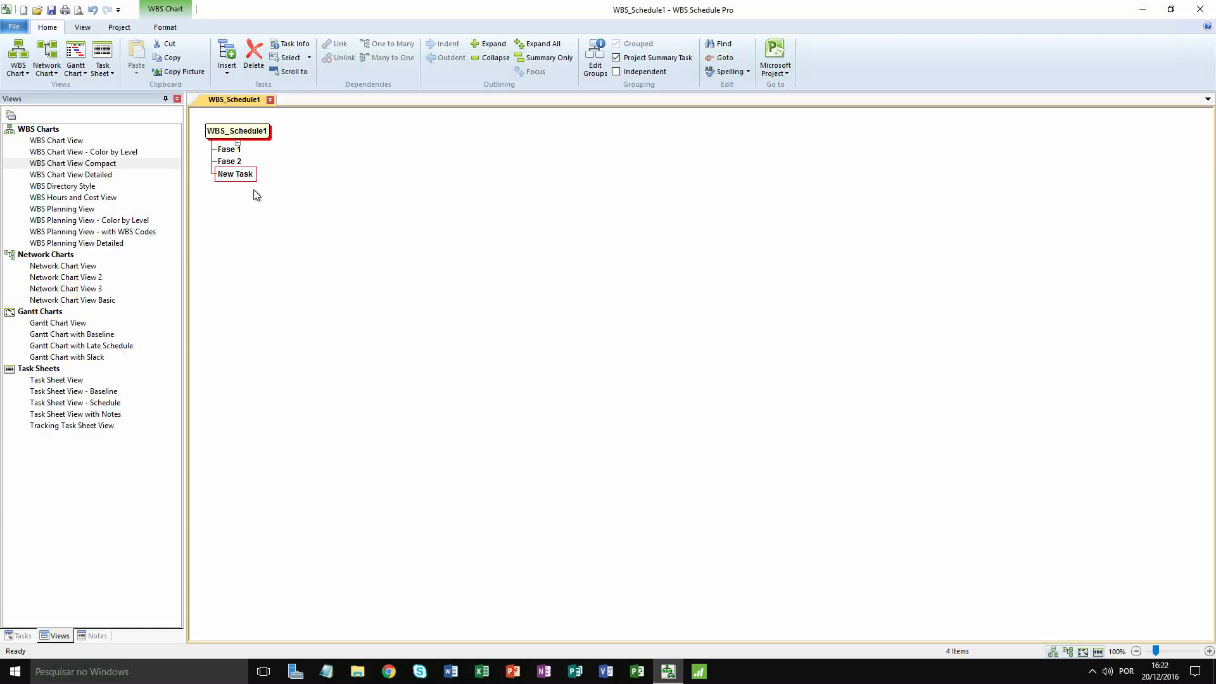
text(Fase 3)
key(Return)
key(Insert)
text(Fase)
key(Return)
key(Insert)
text(Fase 5)
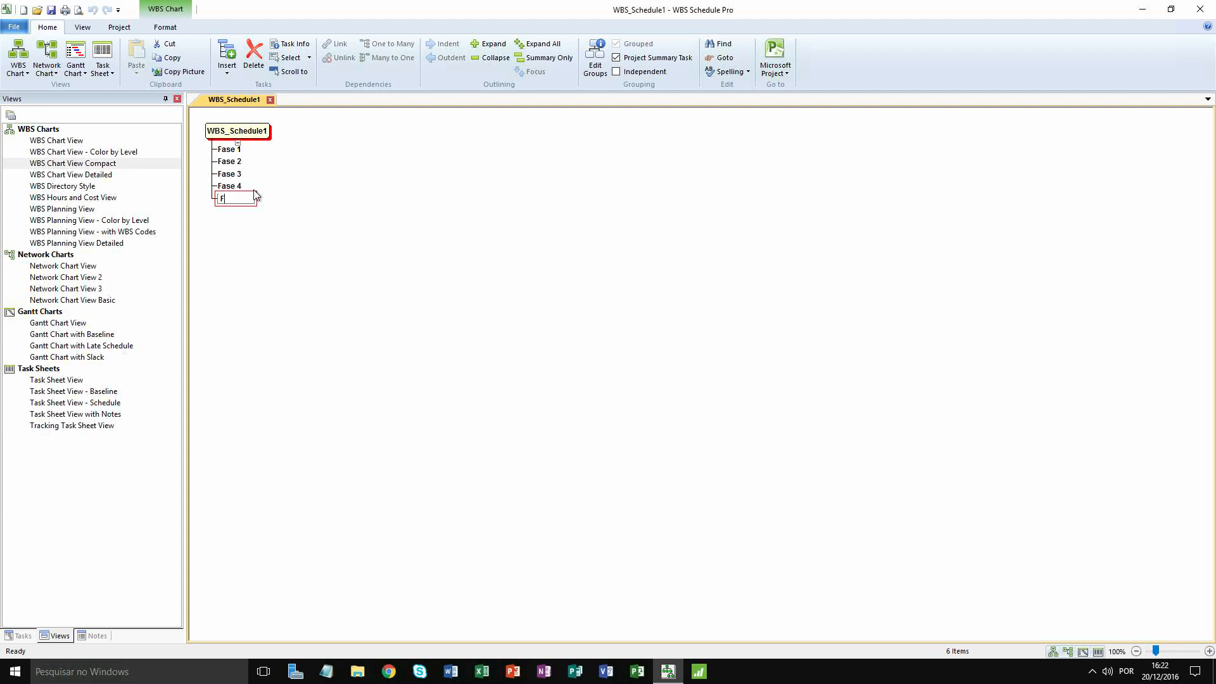
key(Return)
Step: Arrange the subtasks of the WBS_Schedule1 summary box in Org Chart Style
click(163, 27)
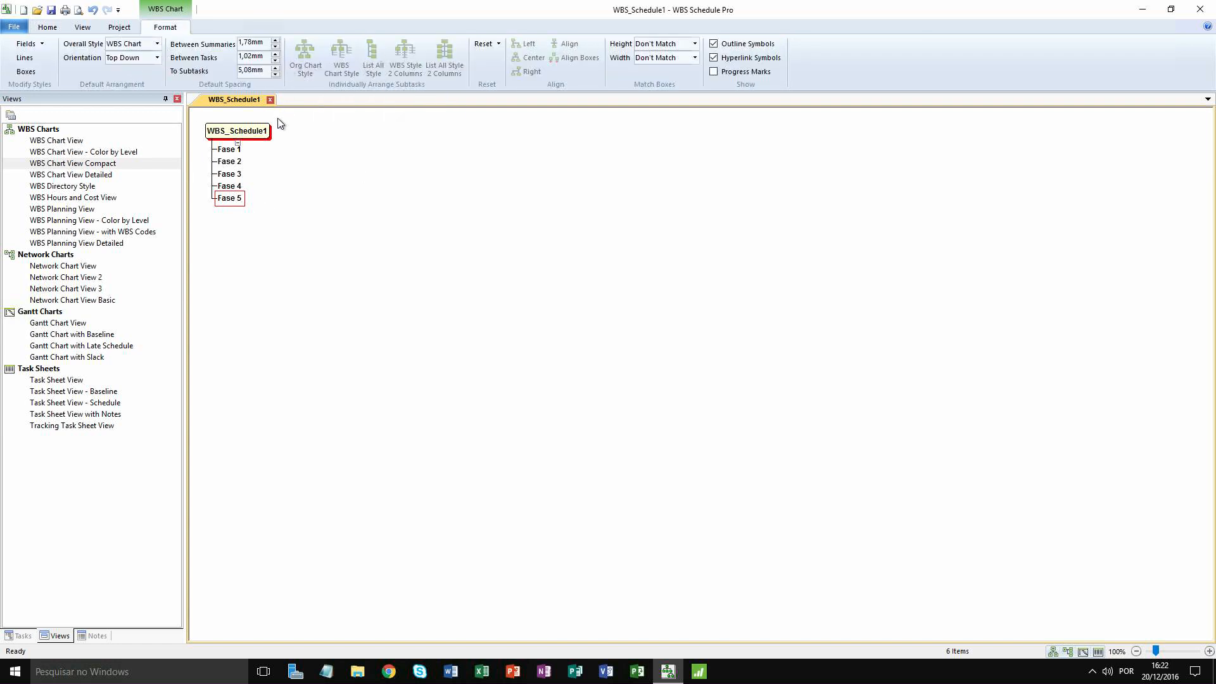
click(237, 130)
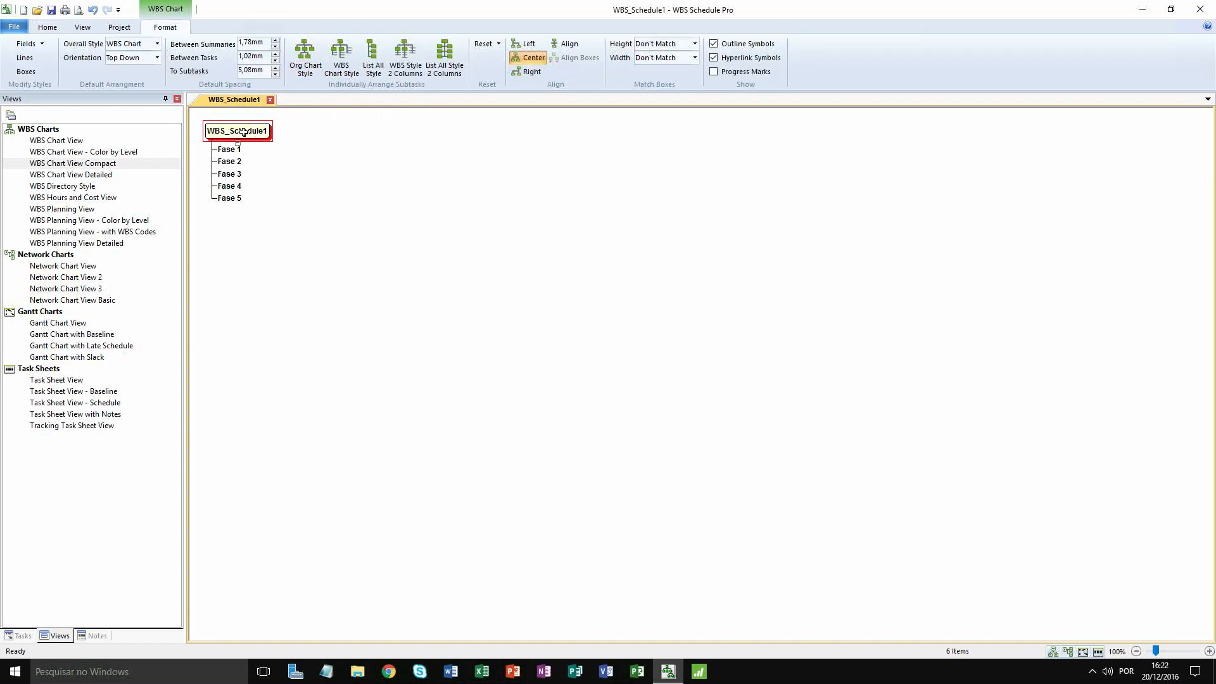
click(307, 69)
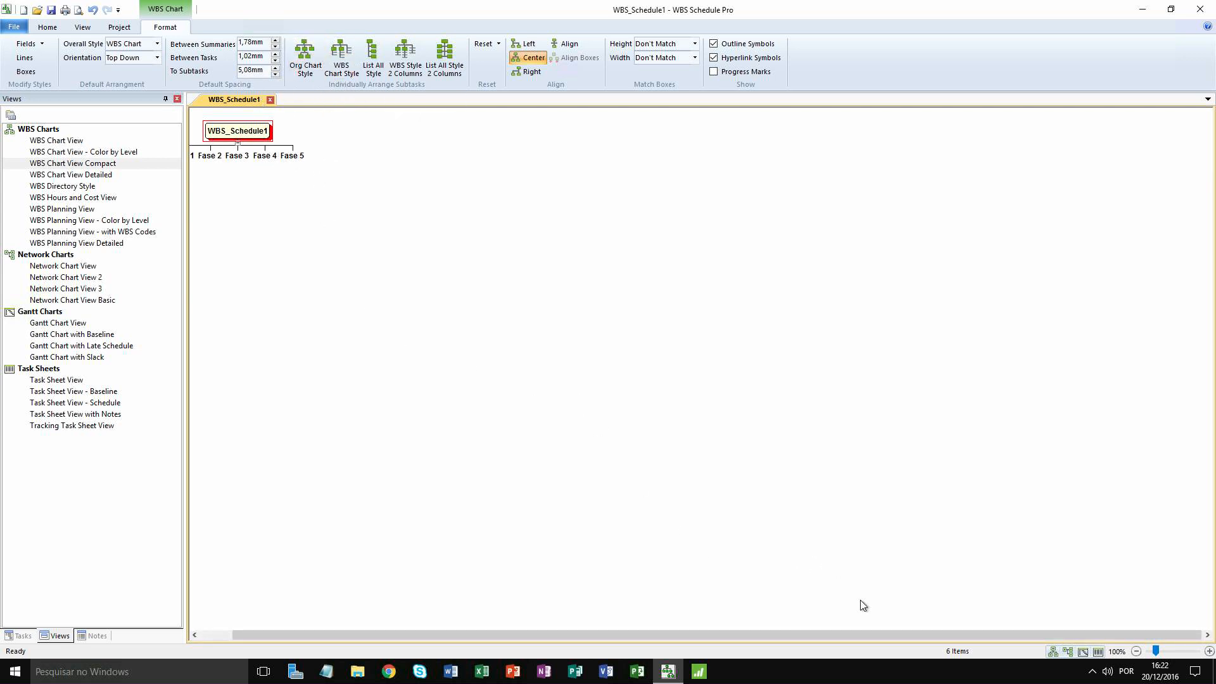
Step: Switch to WBS Chart View - Color by Level and arrange the WBS_Schedule1 subtasks in Org Chart Style
drag(849, 633, 778, 626)
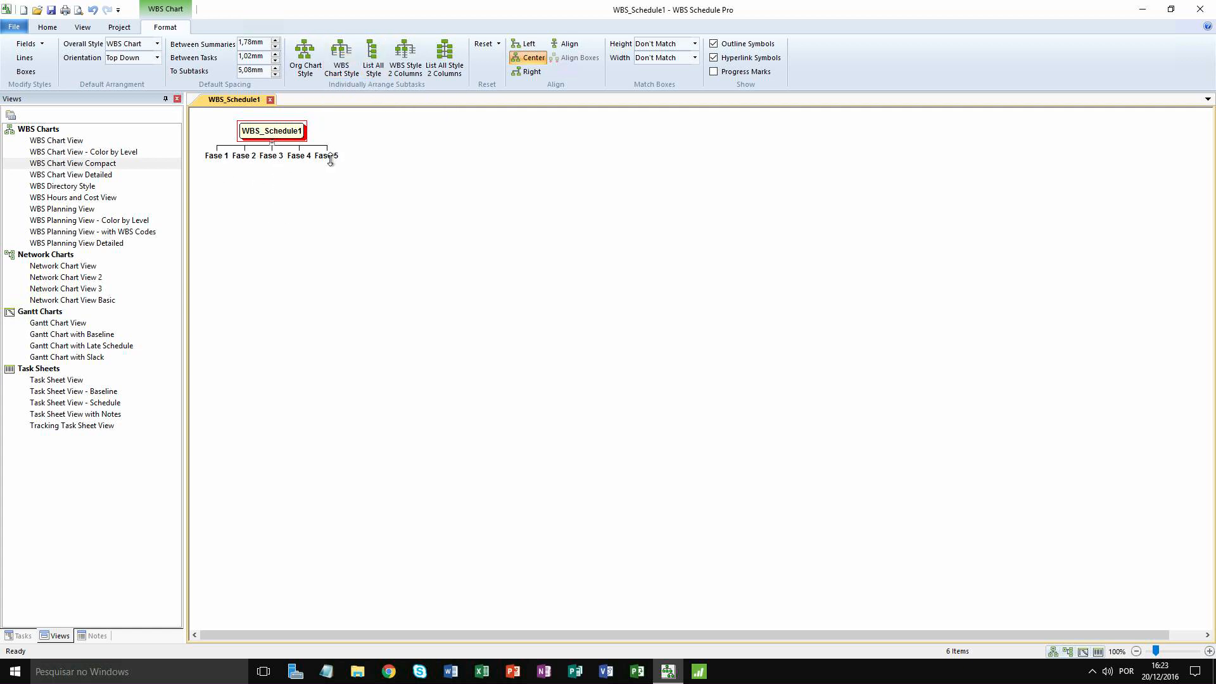
click(87, 153)
click(225, 131)
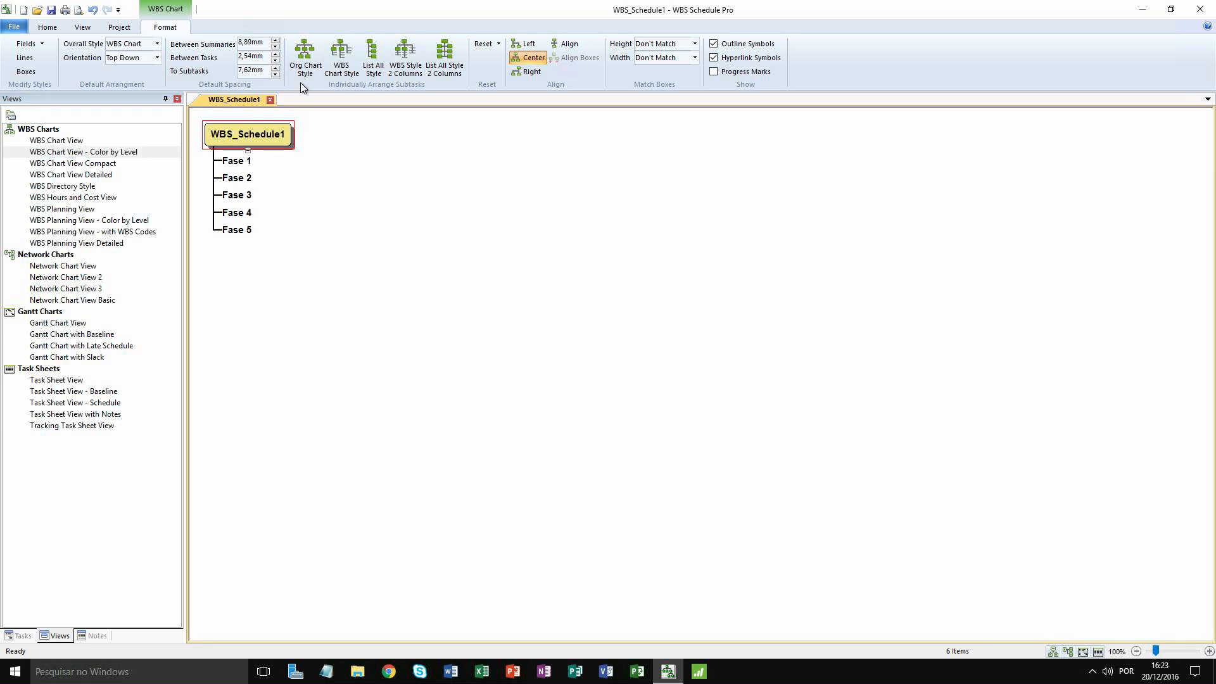
click(306, 56)
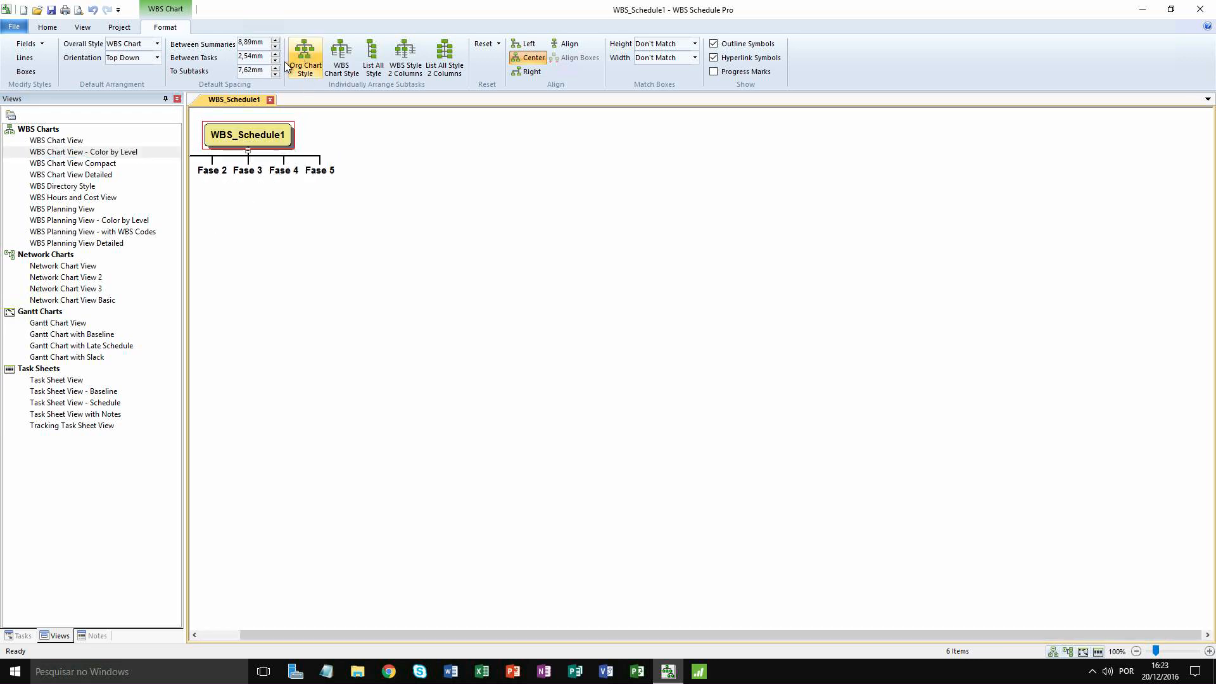
Step: Look through the detailed, directory style and planning WBS views and settle on WBS Planning View - Color by Level
click(74, 176)
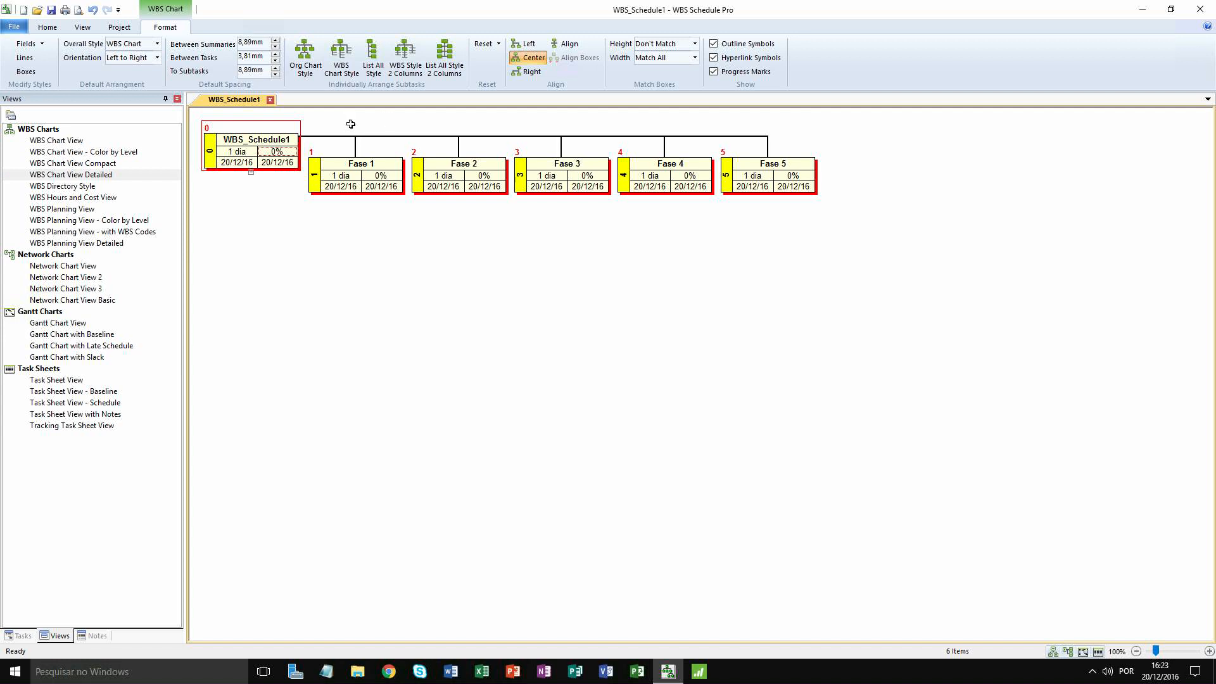
click(85, 187)
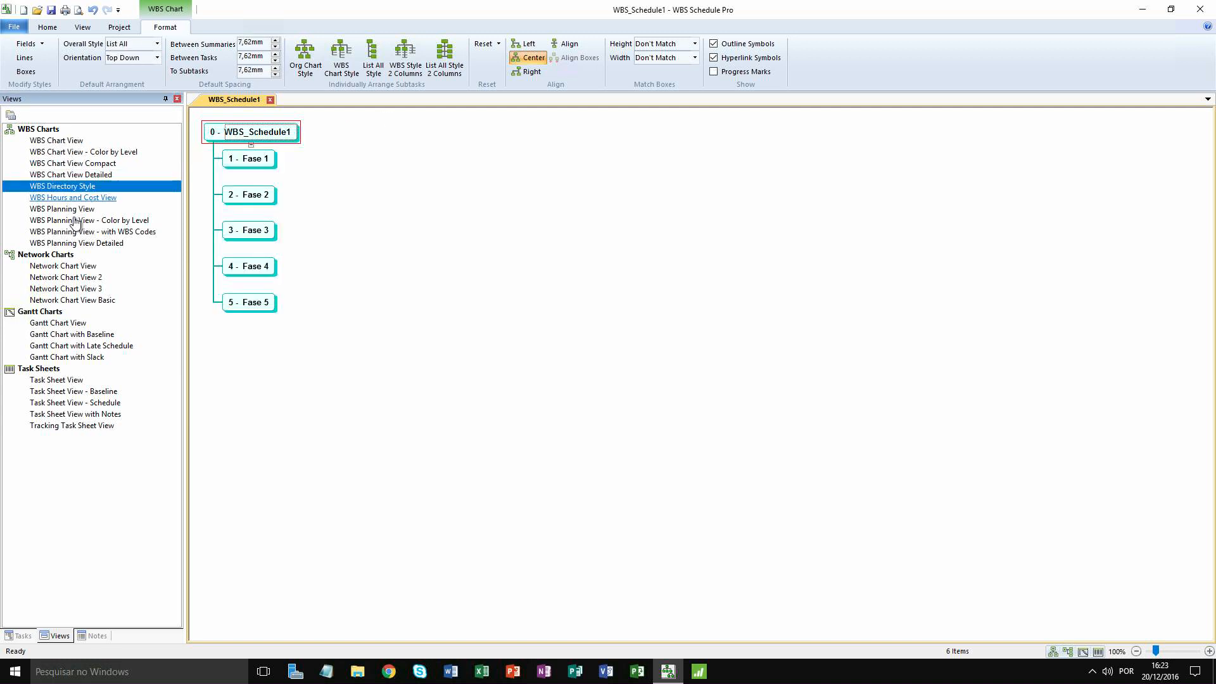
click(73, 212)
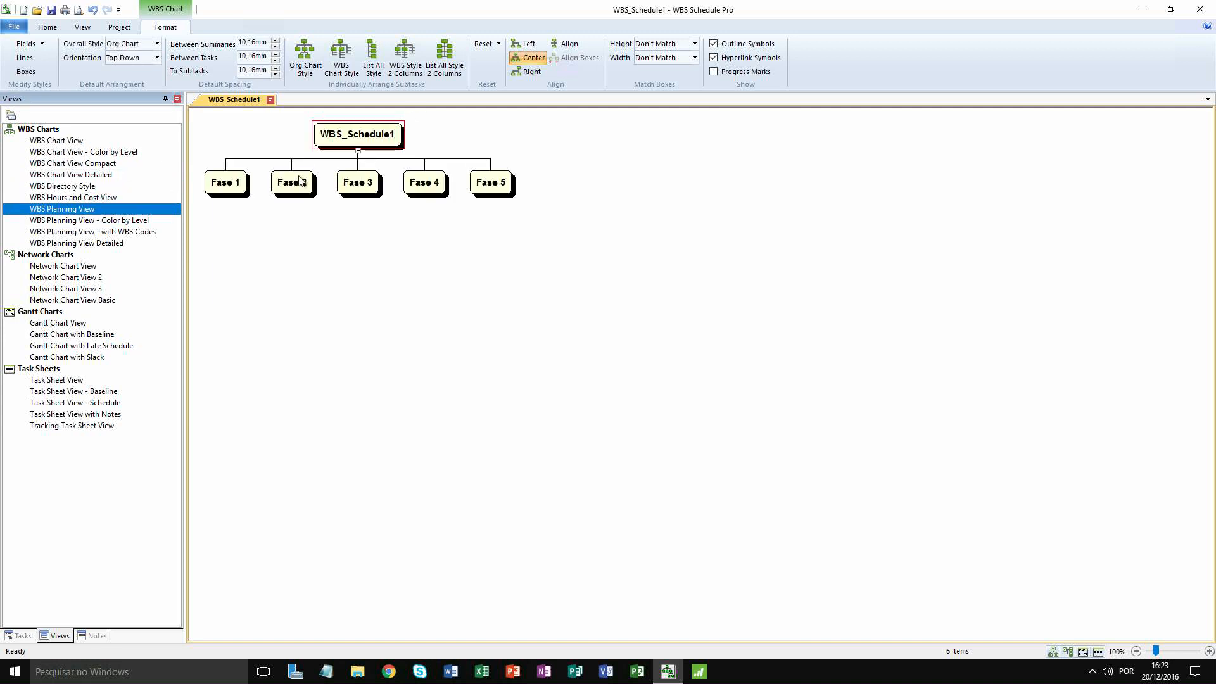
click(85, 221)
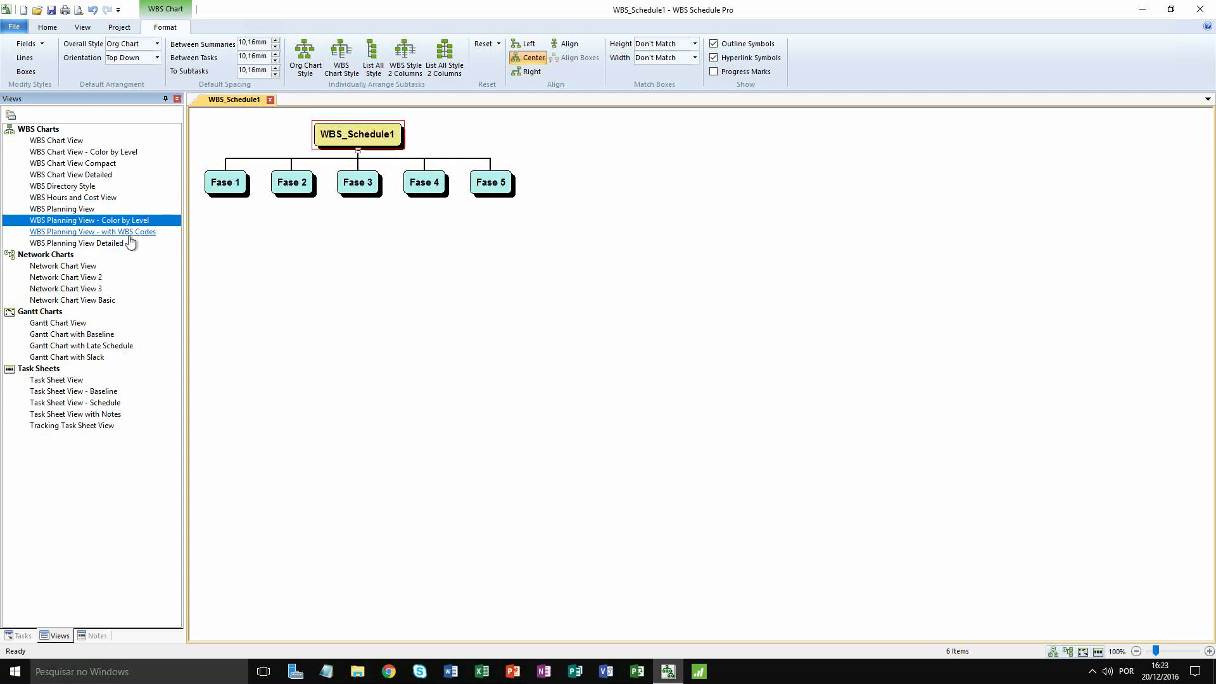
Step: Insert a subtask under Fase 2 and name it Tarefa 1
click(295, 185)
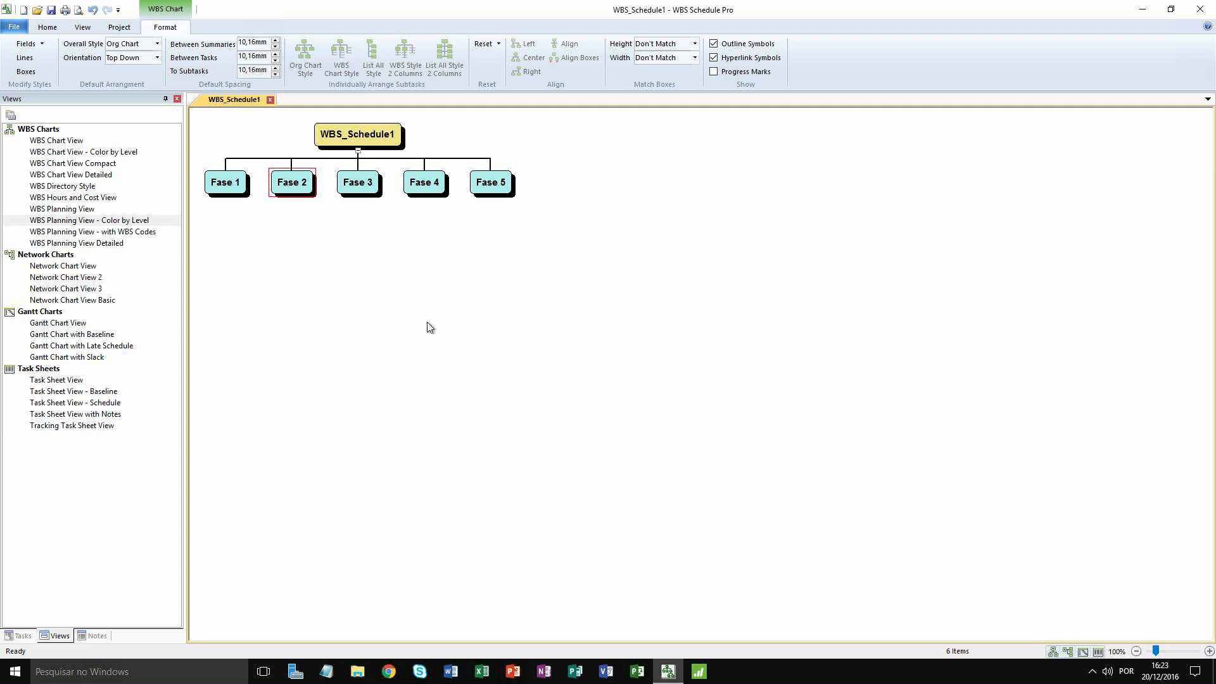
key(alt)
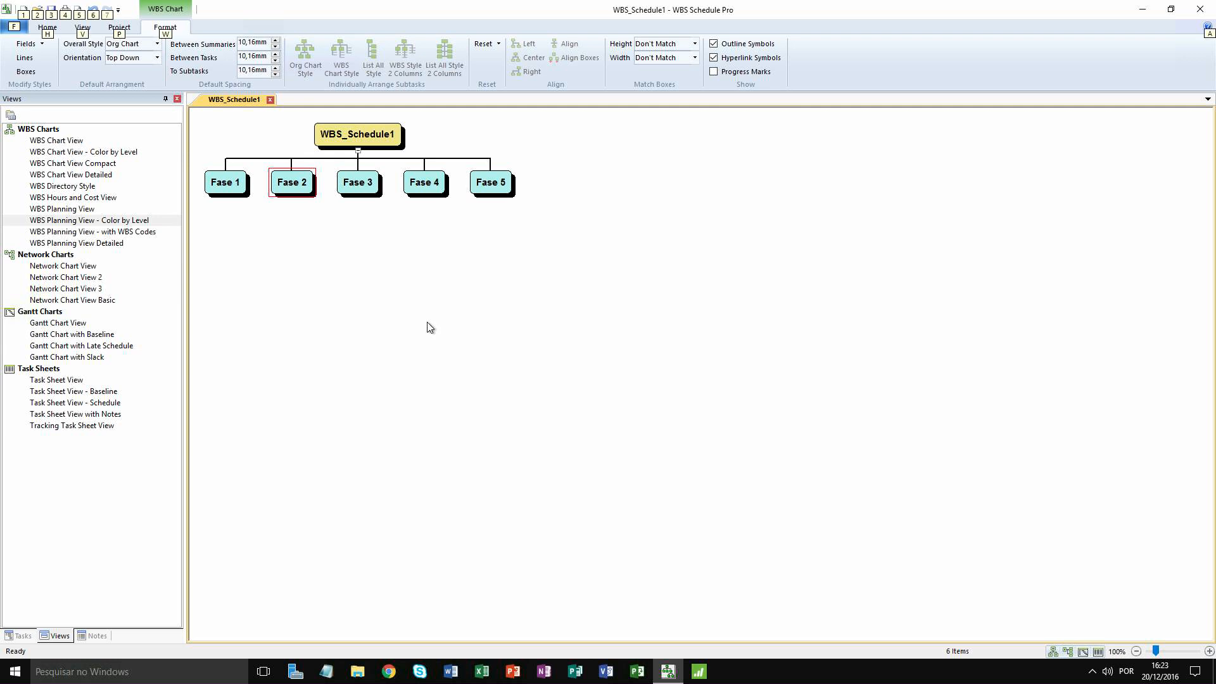
key(Insert)
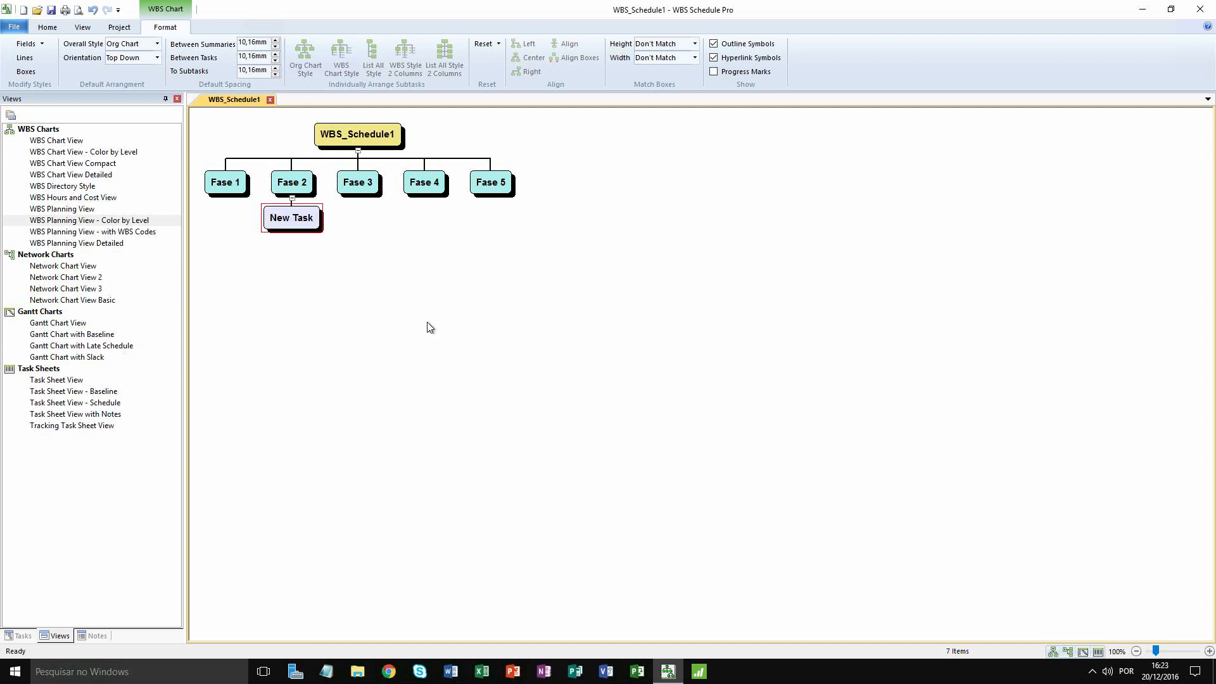
text(Tar)
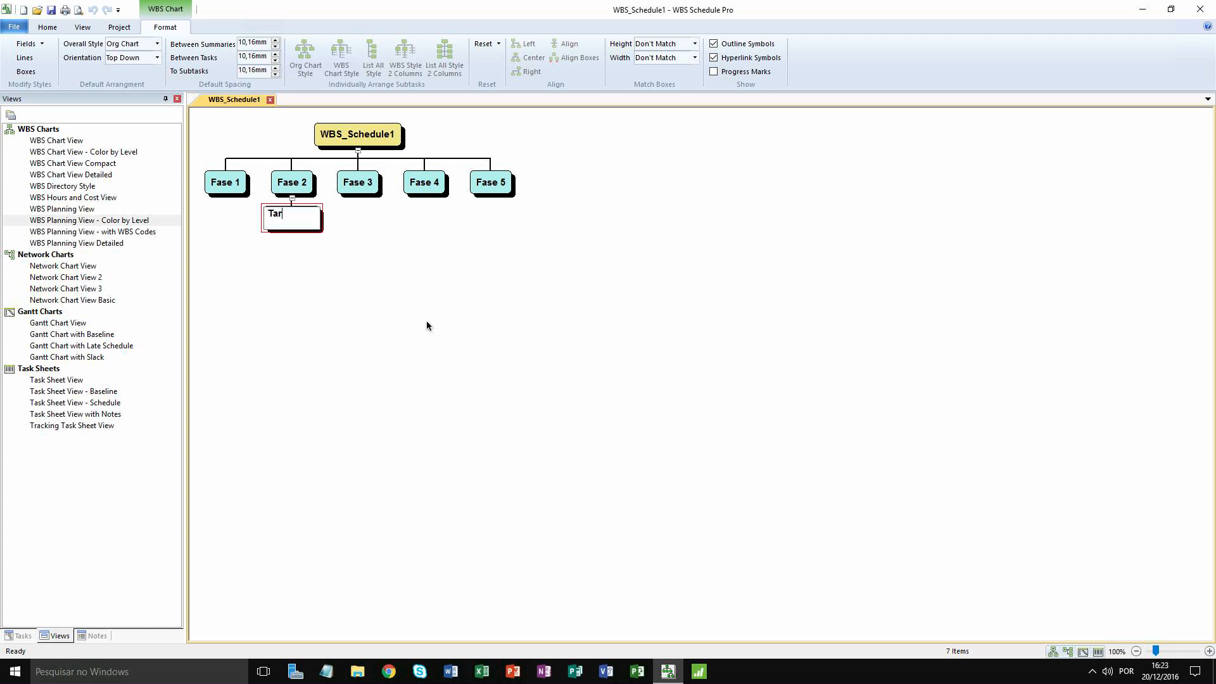
text(efa 1)
key(Return)
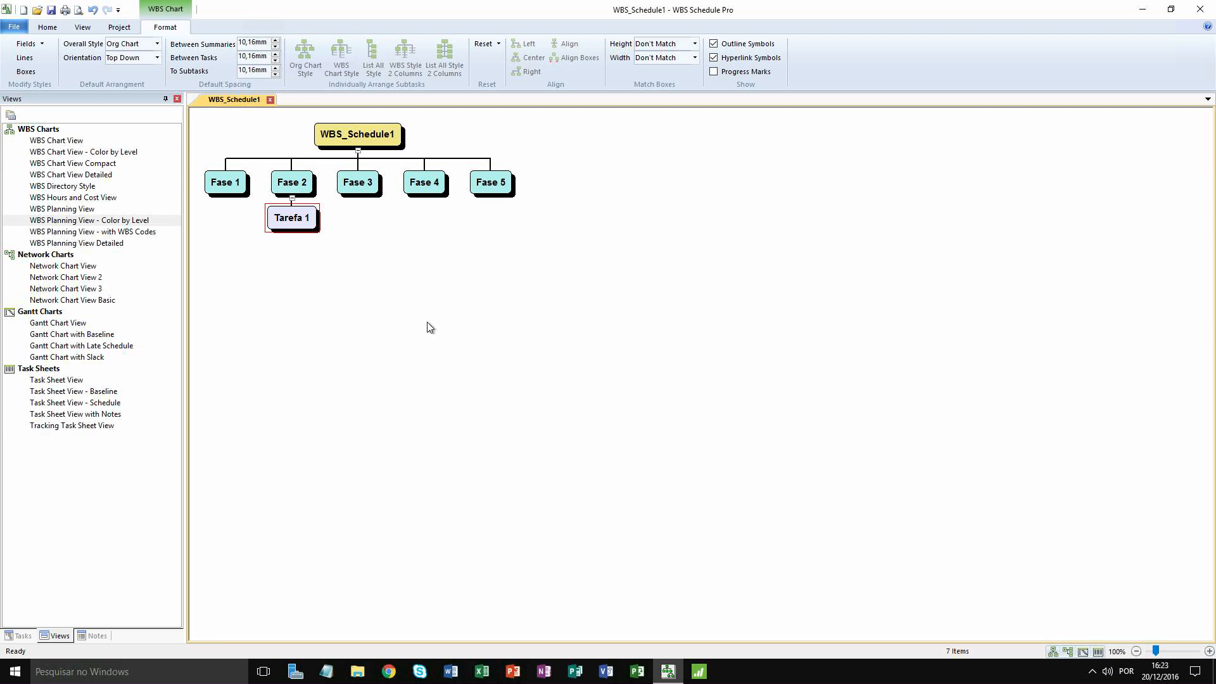
Step: Add two more tasks under Fase 2 at the same level as Tarefa 1, named Tarefa 2 and Tarefa 3
key(Insert)
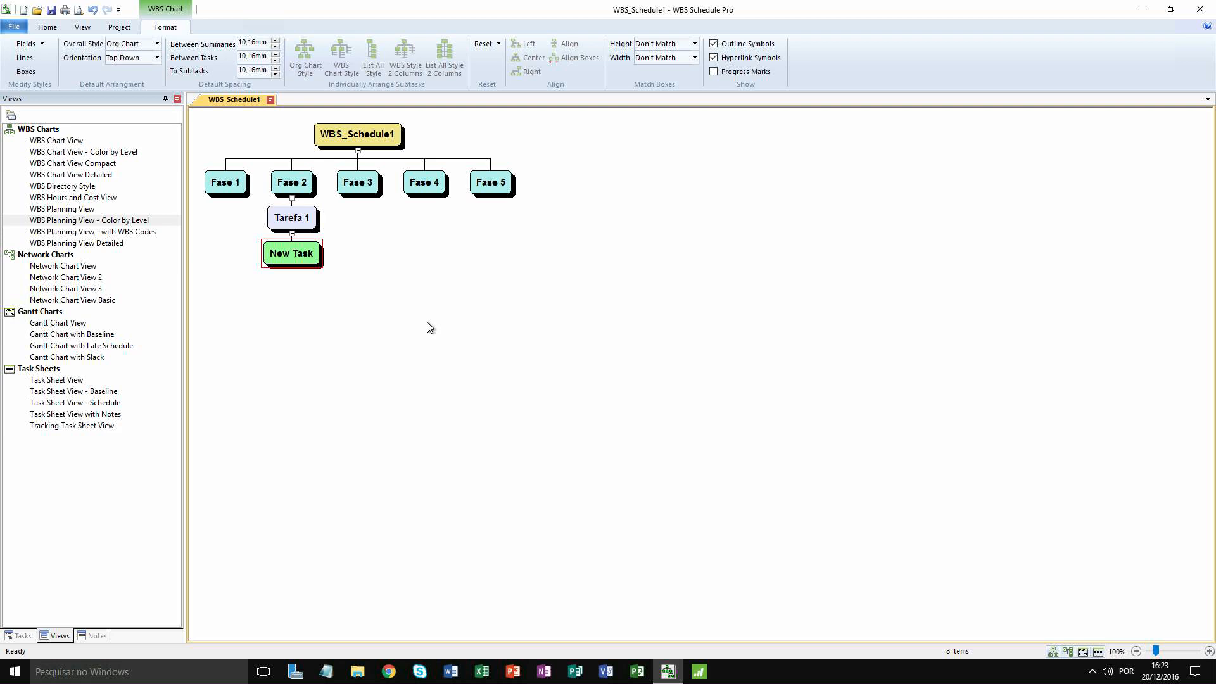
key(Delete)
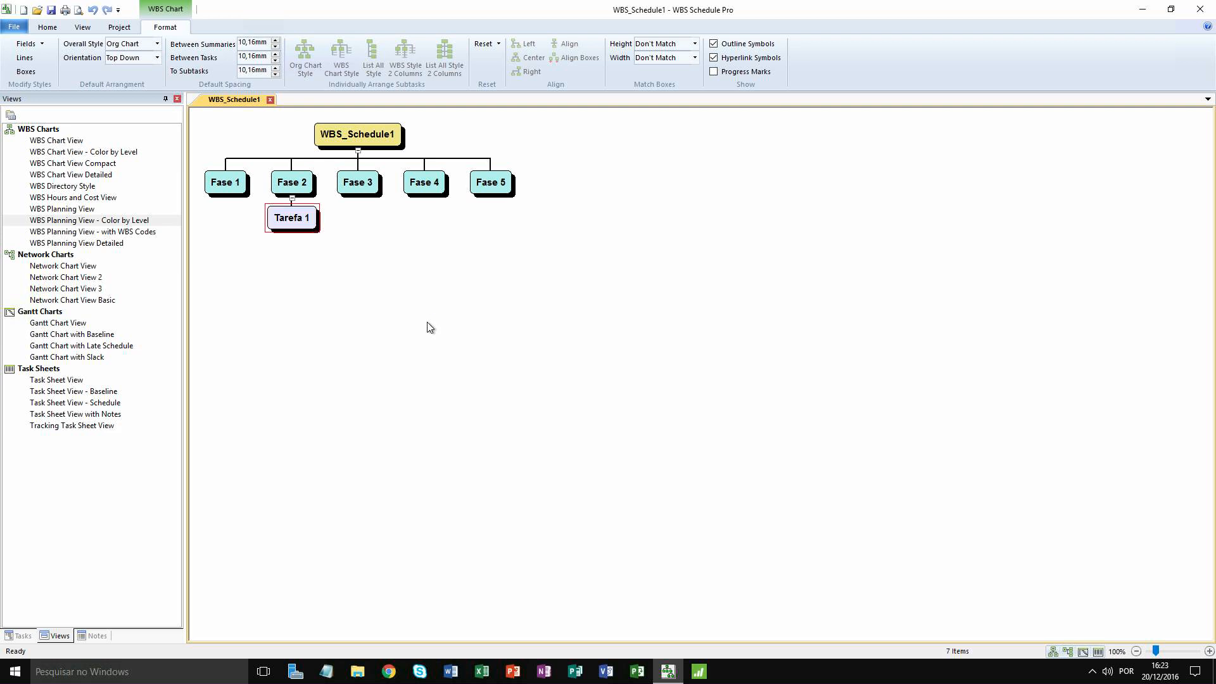
key(ctrl+Right)
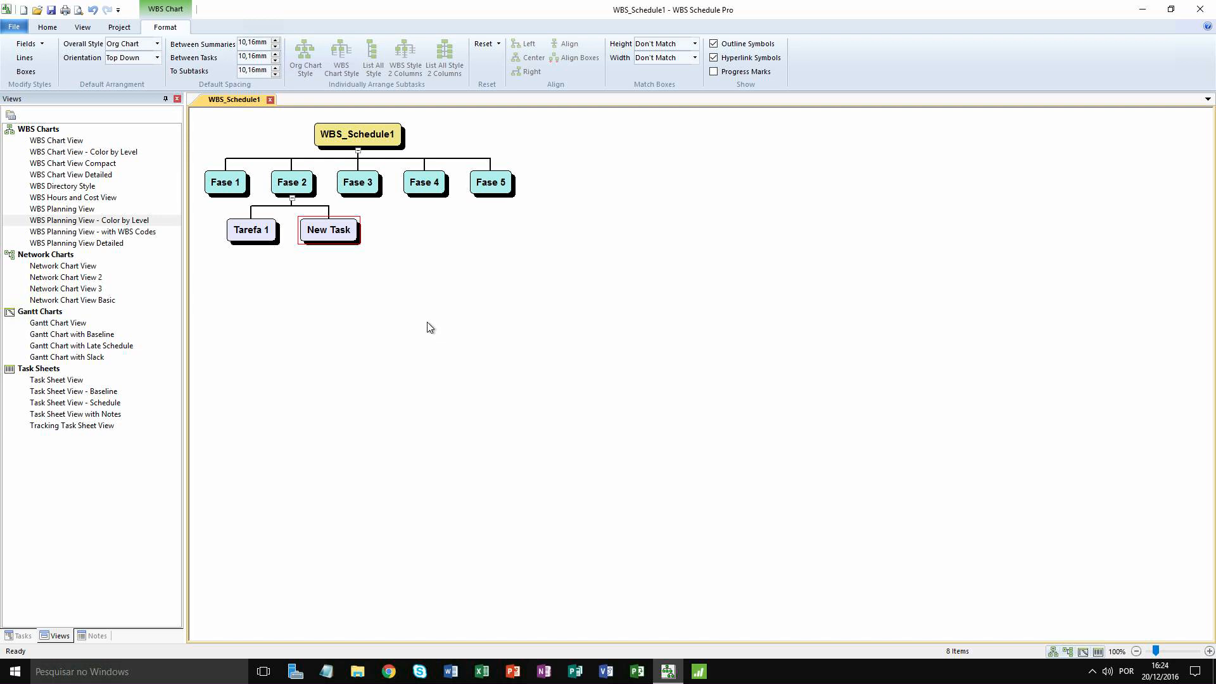
text(Tarefa 2)
key(Return)
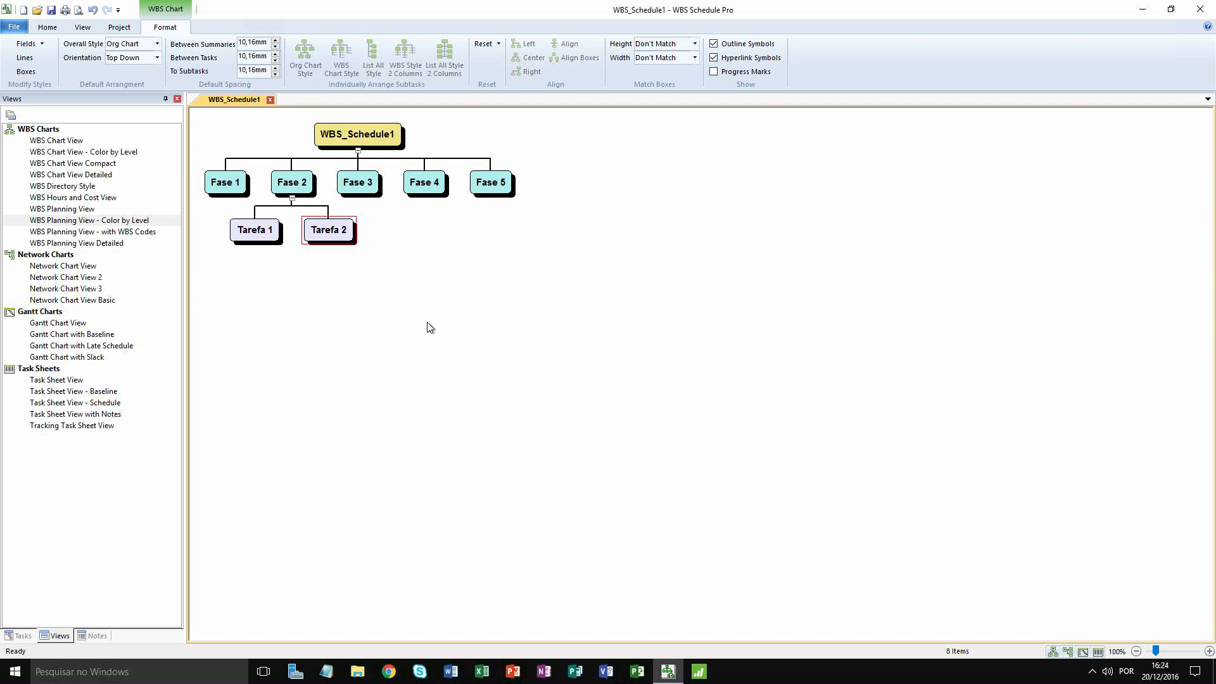
key(Insert)
text(Tarefa 3)
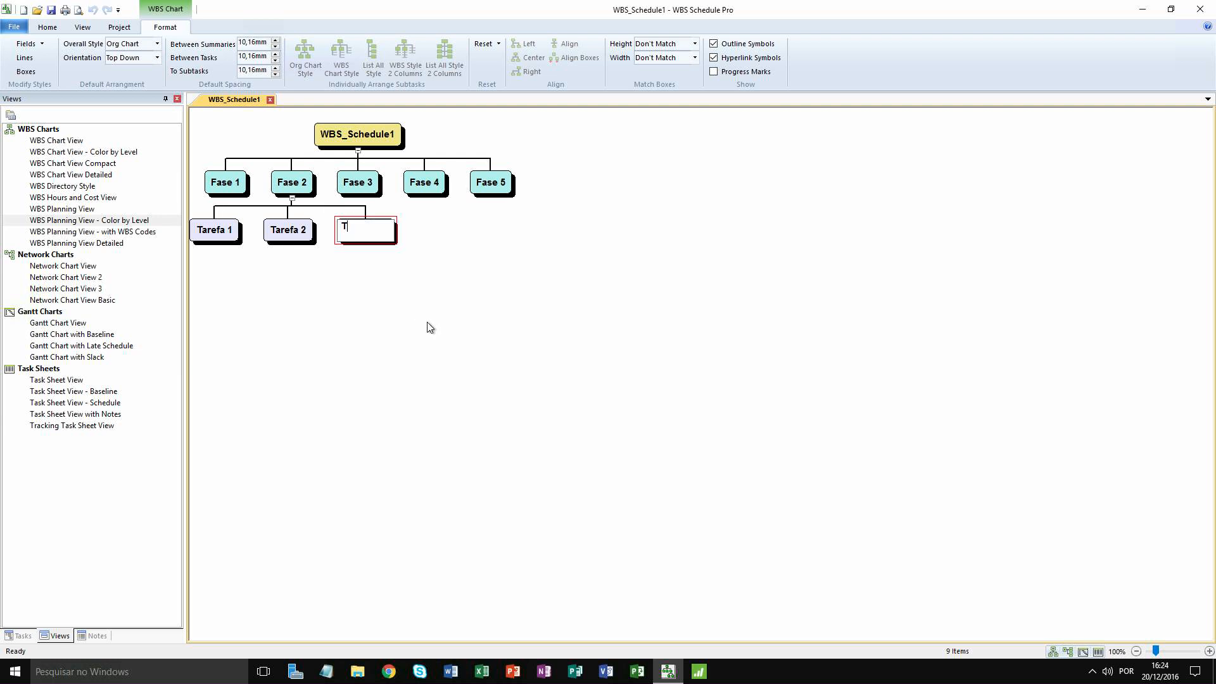
key(Return)
Step: Add two subtasks under Tarefa 2, named Atividade 1 and Atividade 2
key(Left)
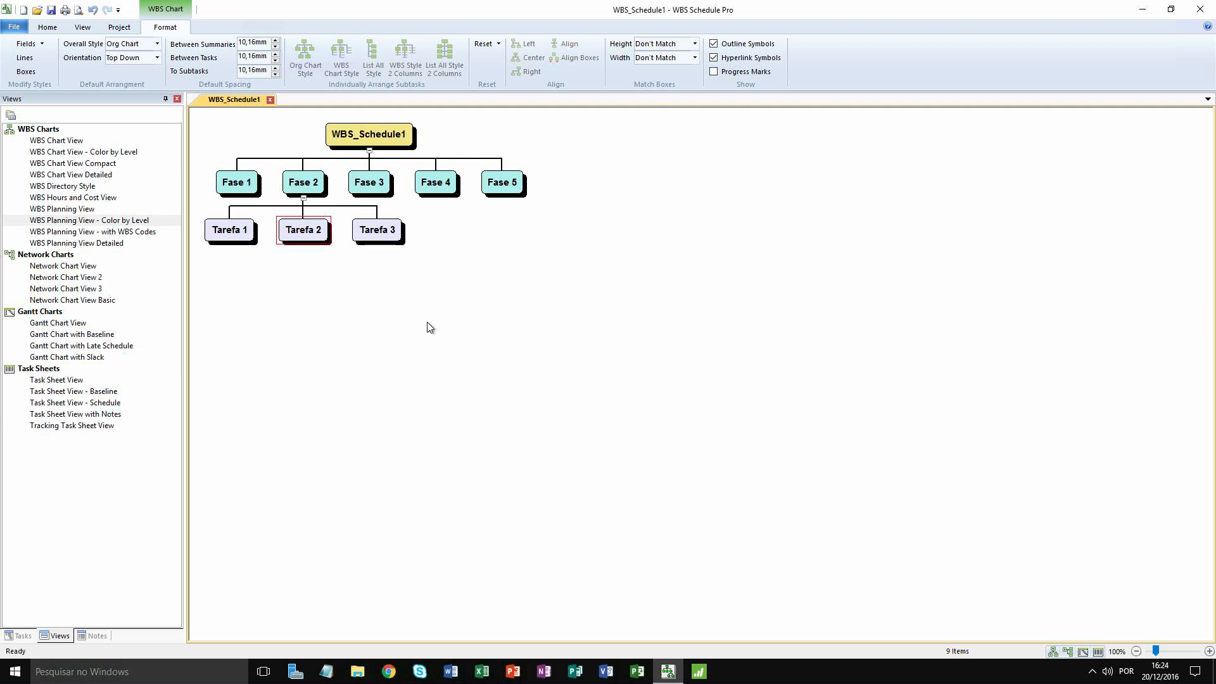
key(alt+Down)
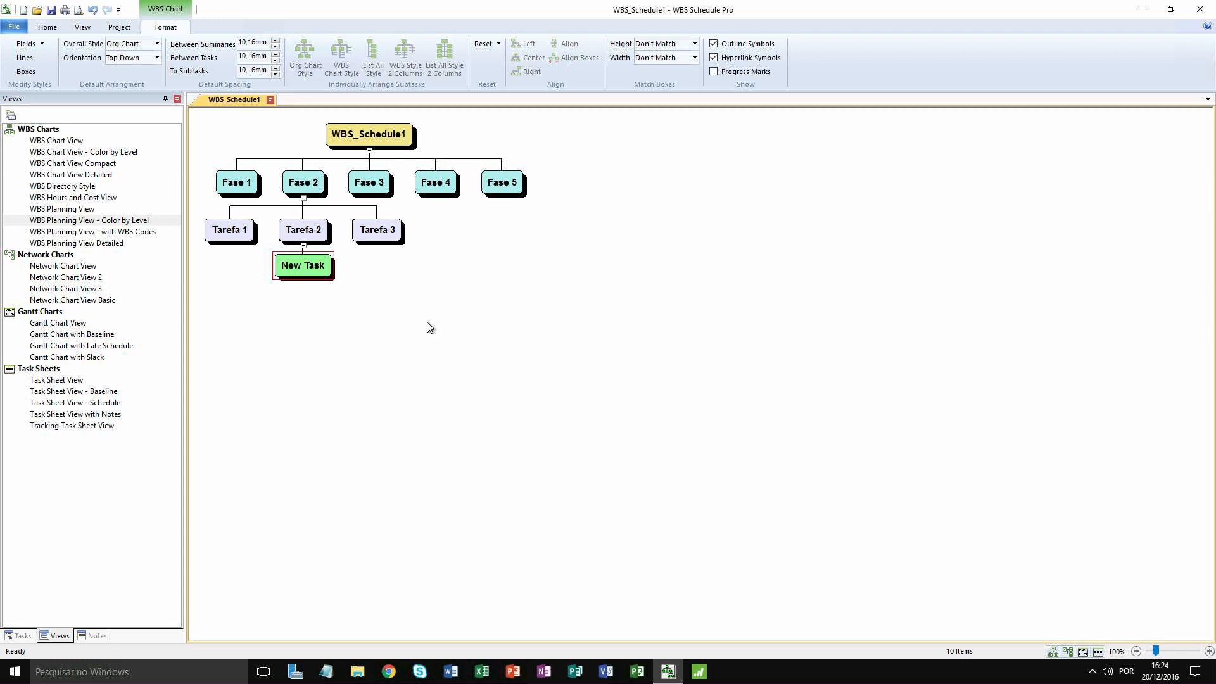
text(A)
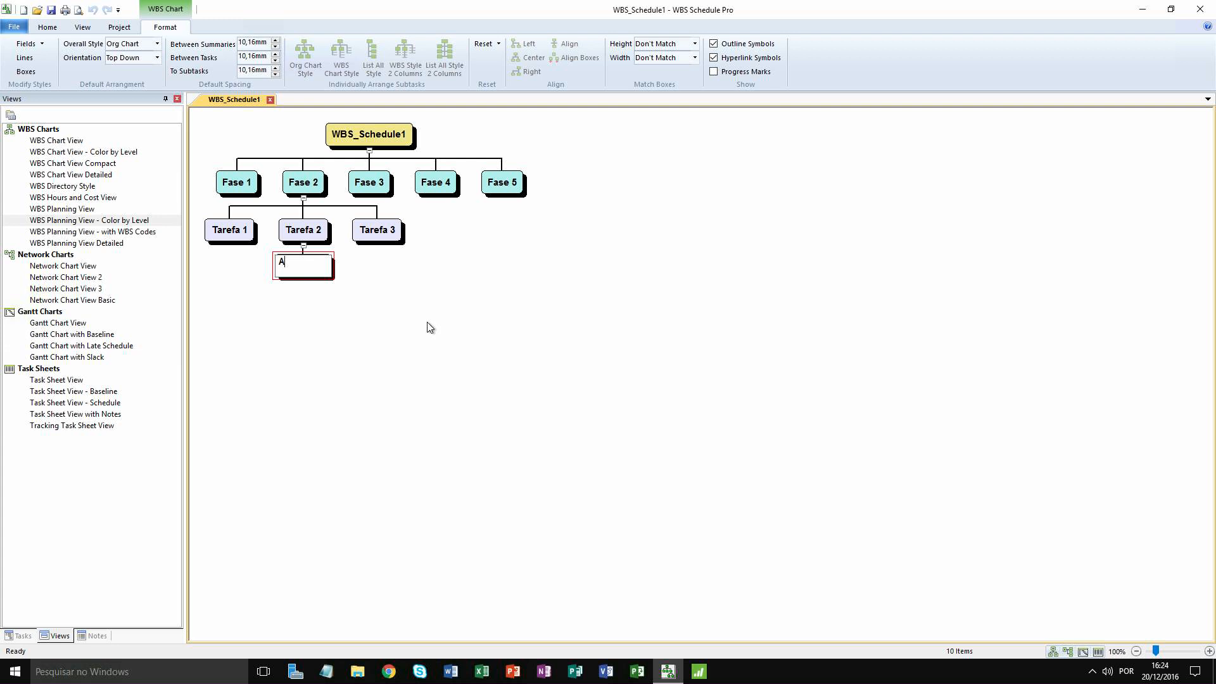
text(tividade 1)
key(Return)
key(ctrl+Right)
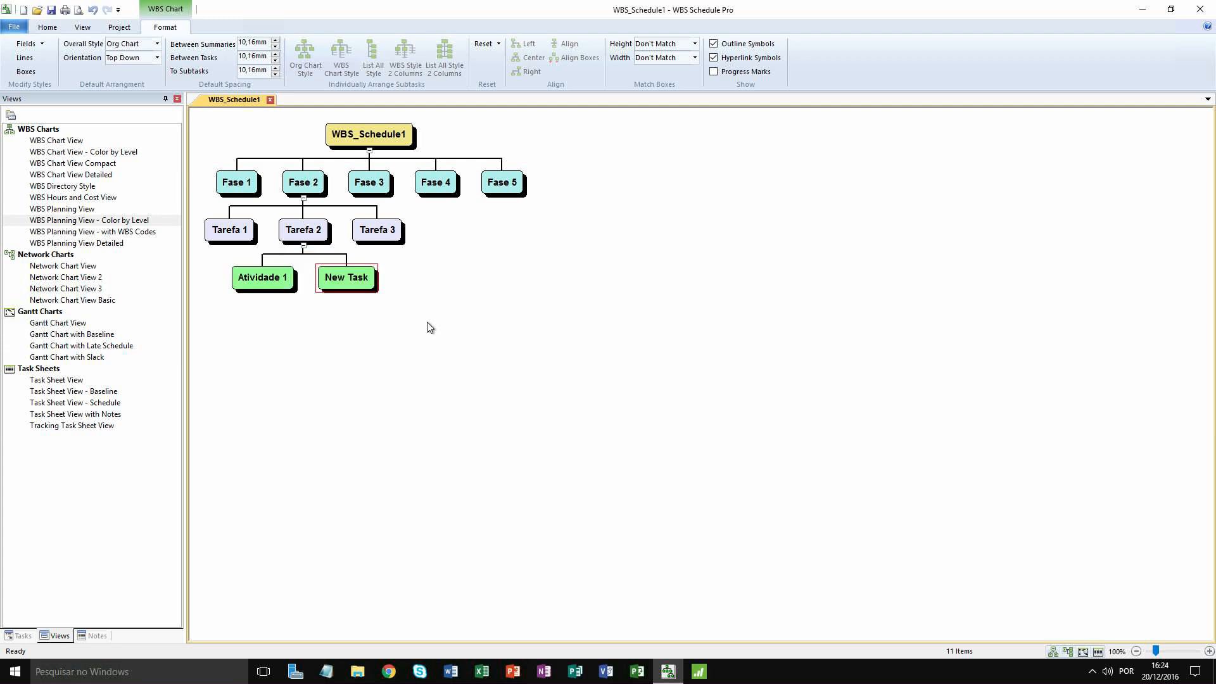
text(T)
key(BackSpace)
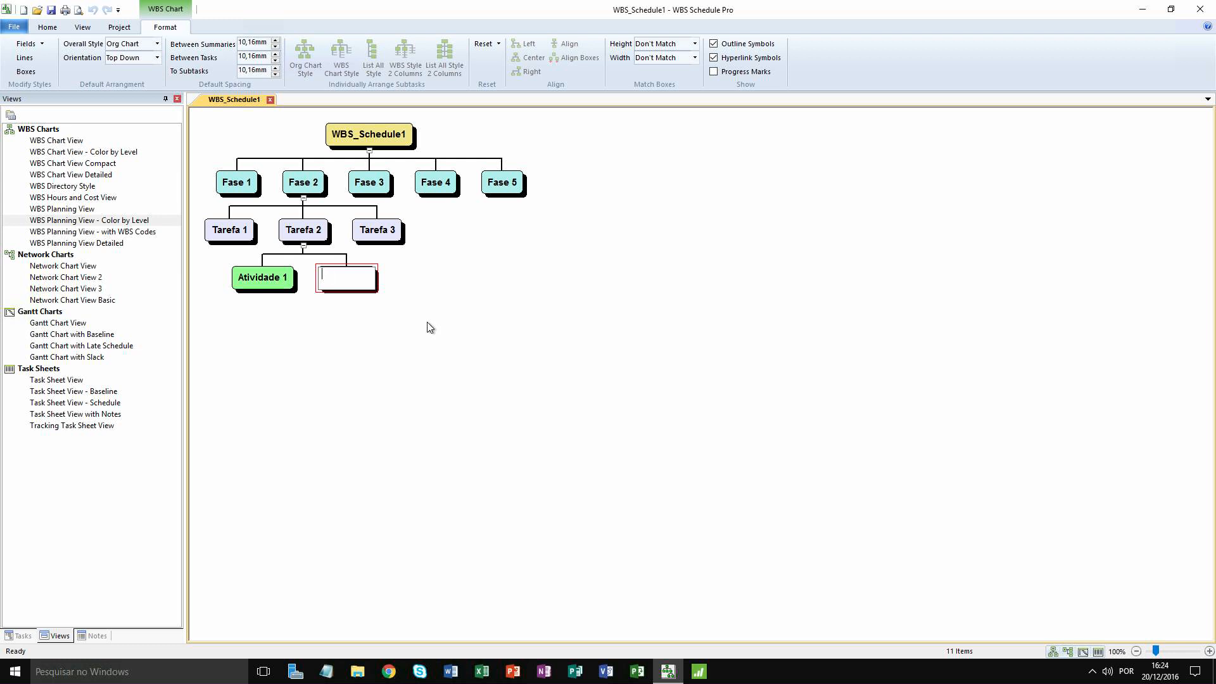
text(Atividade 2)
key(Return)
Step: Add two subtasks under Tarefa 3, named Atividade 1 and Atividade 2
key(Up)
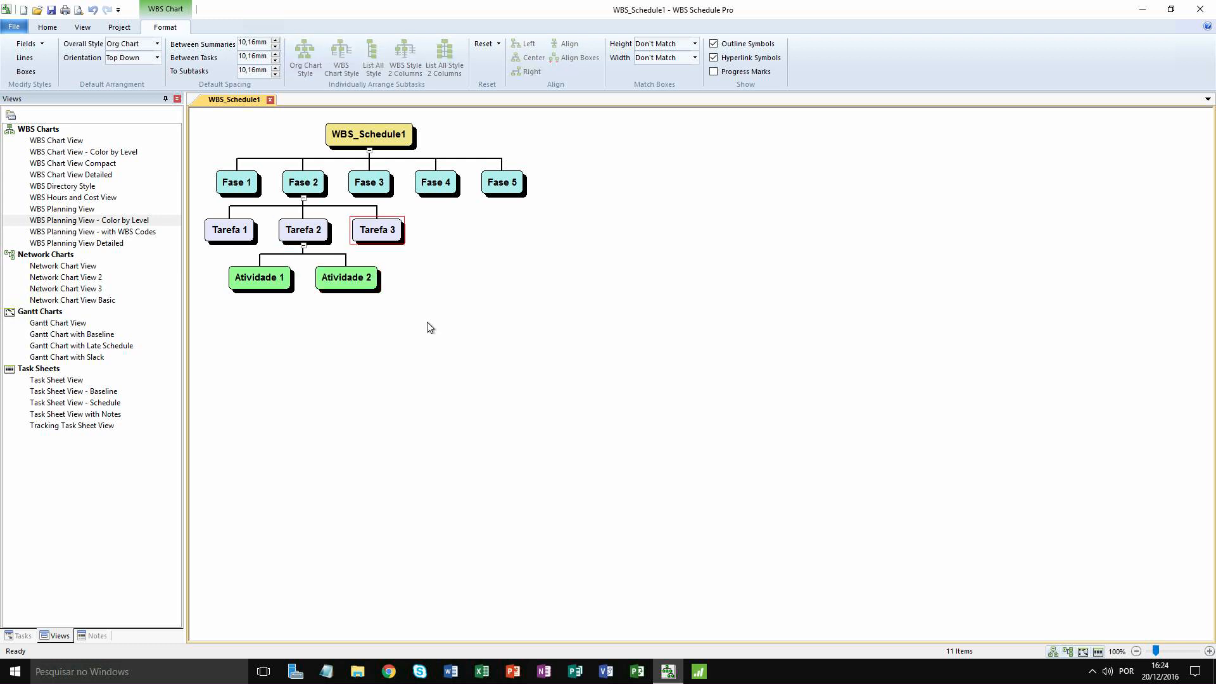
key(Insert)
text(Atividade 1)
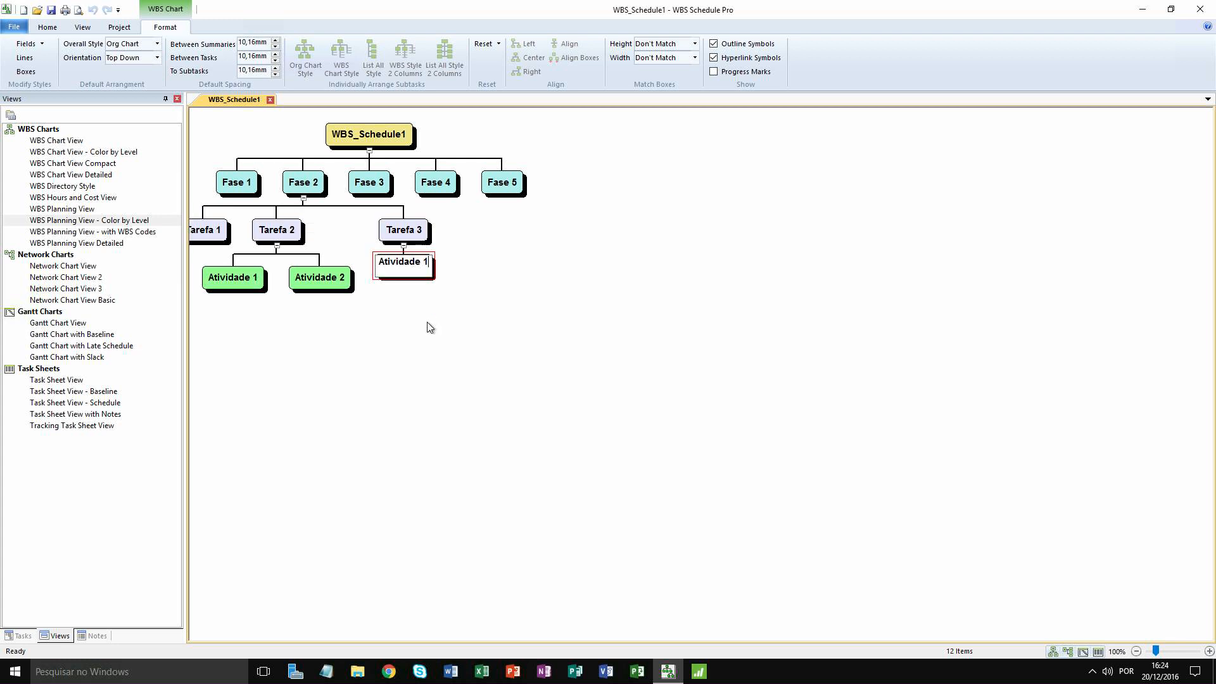
key(Return)
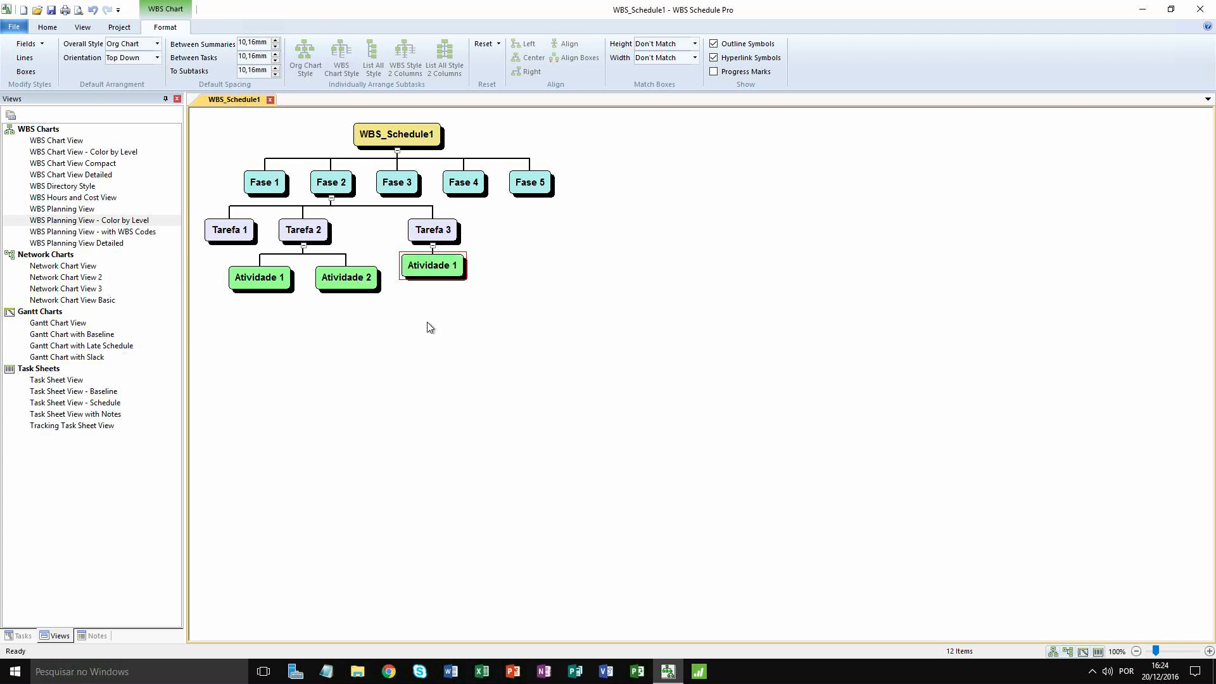
key(Insert)
text(Atividade 2)
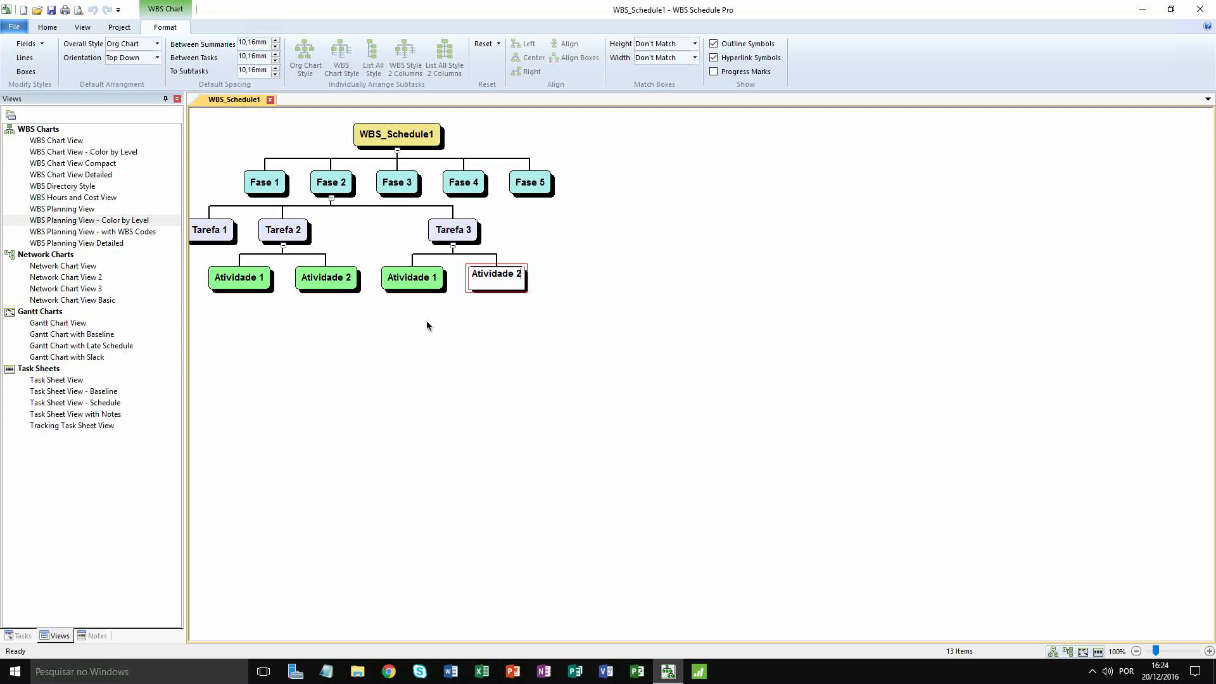
key(Return)
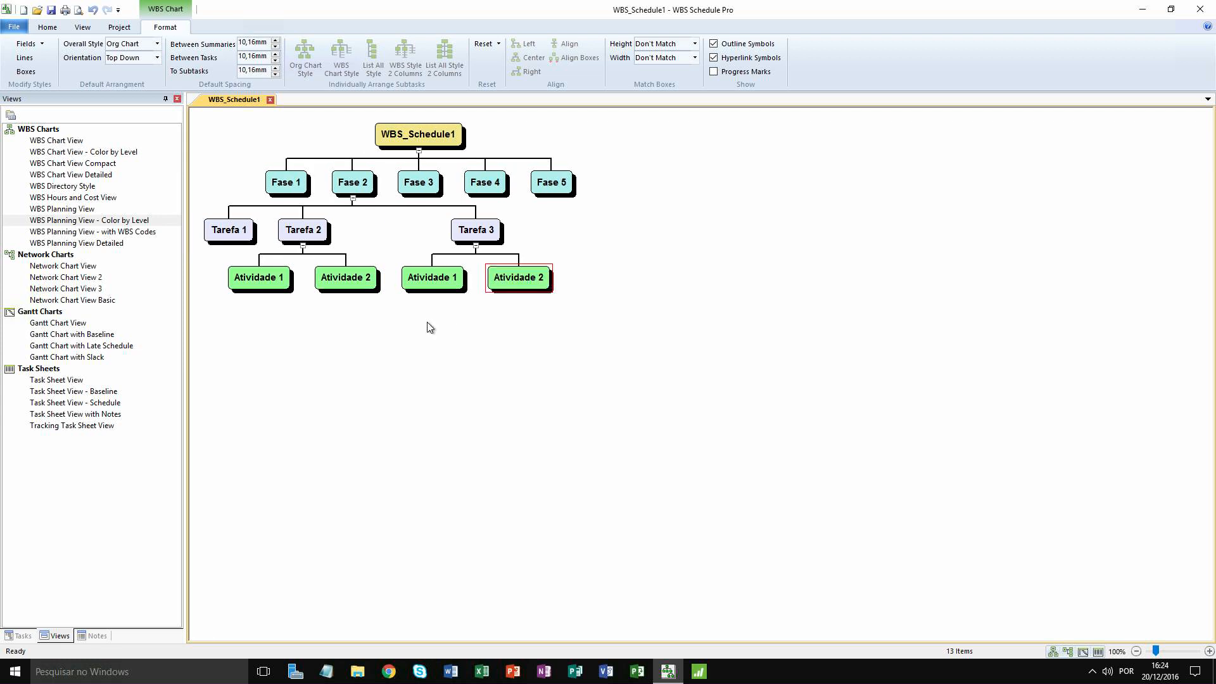
Step: Examine the schedule in the WBS Hours and Cost View and in the Network Chart View
key(Up)
key(Up)
key(Right)
click(86, 199)
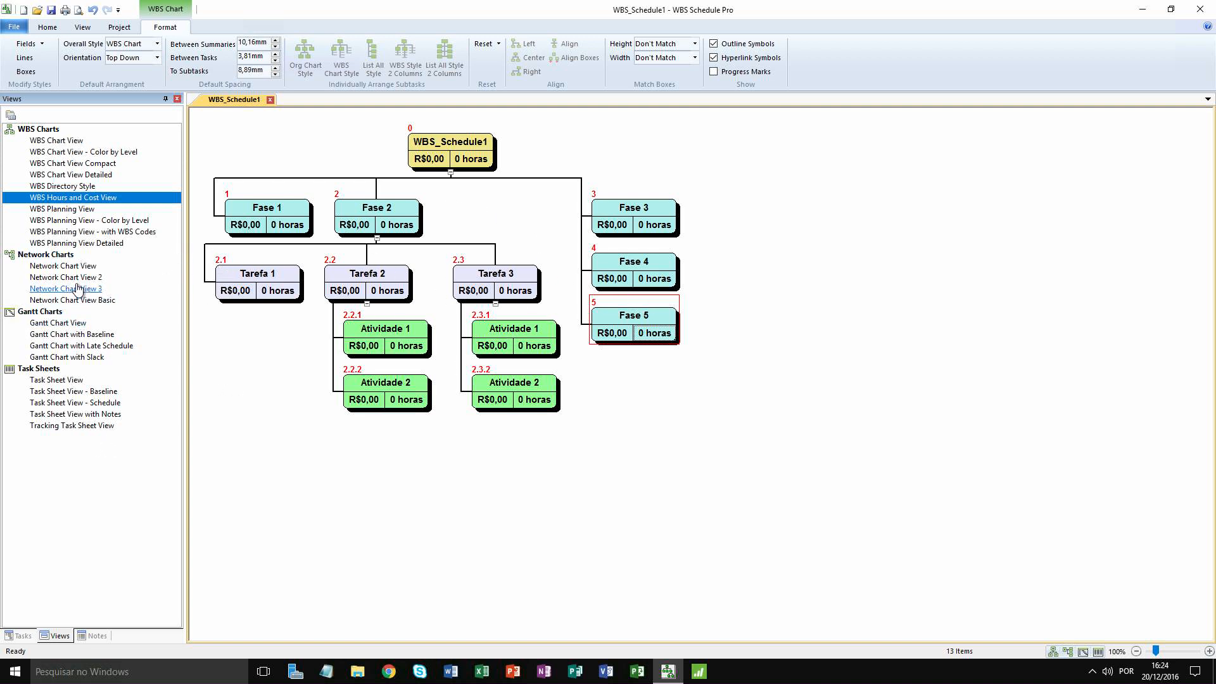
click(63, 266)
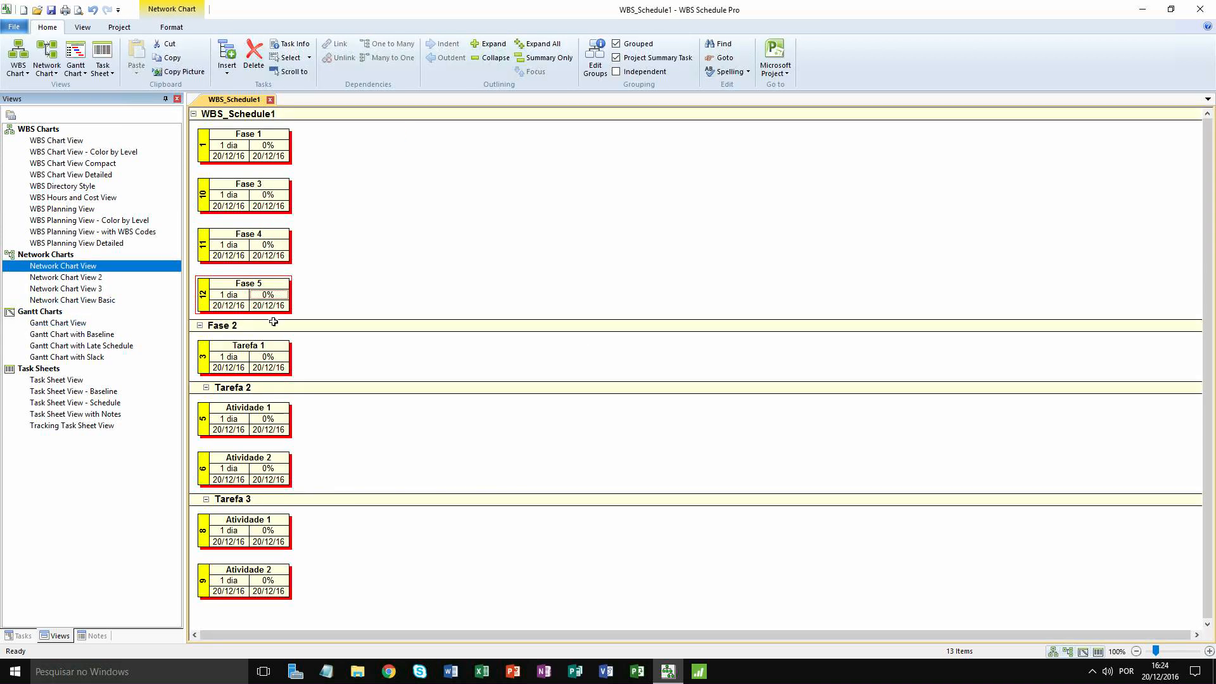
click(274, 322)
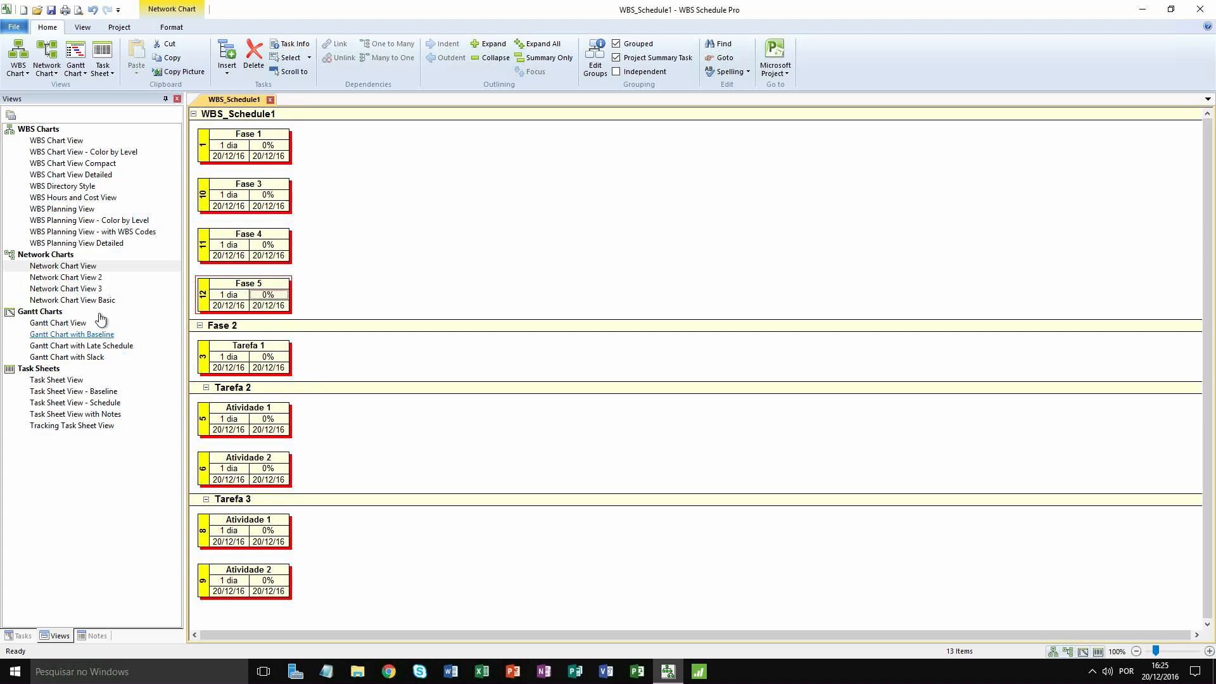
Step: Switch to the Gantt Chart with Baseline view and set the duration of Fase 1 to 5 days
click(46, 336)
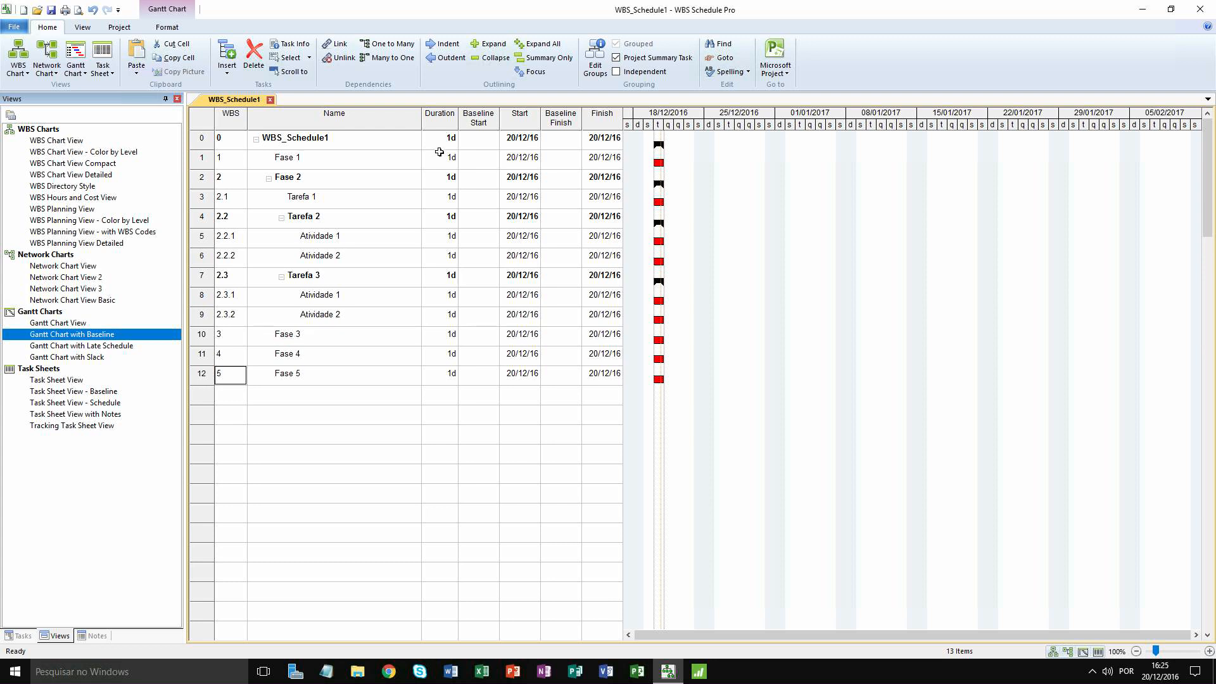
click(439, 153)
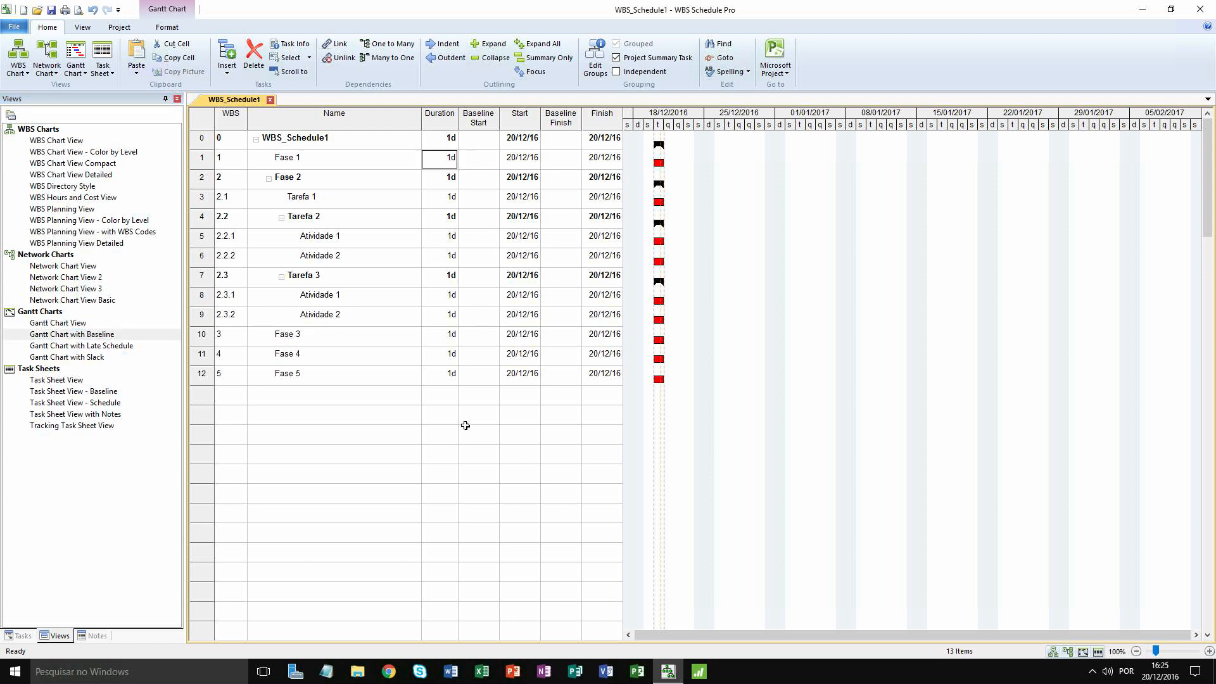
text(5)
key(Return)
Step: Set the durations within Fase 2: Tarefa 1 to 2 days, and Tarefa 2's Atividade 1 to 3 and Atividade 2 to 2 days
key(Down)
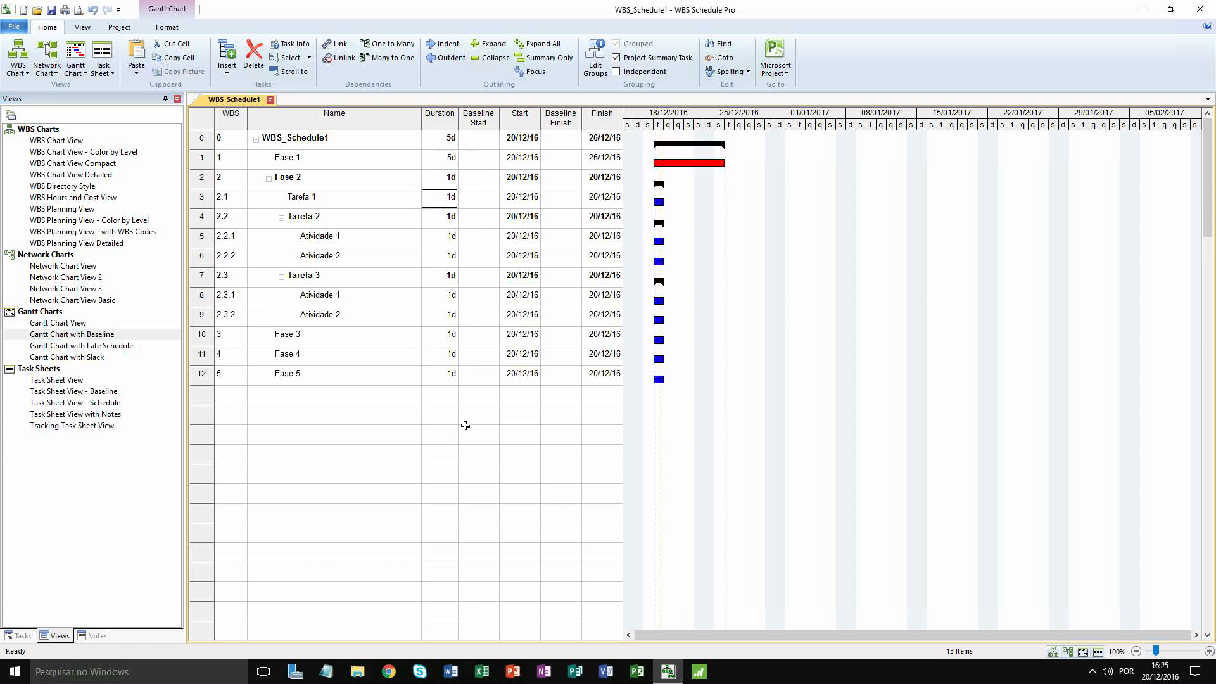
text(2)
key(Return)
key(Down)
text(3)
key(Return)
text(2)
key(Return)
Step: Set the duration of Atividade 1 under Tarefa 3 to 10 days
key(Down)
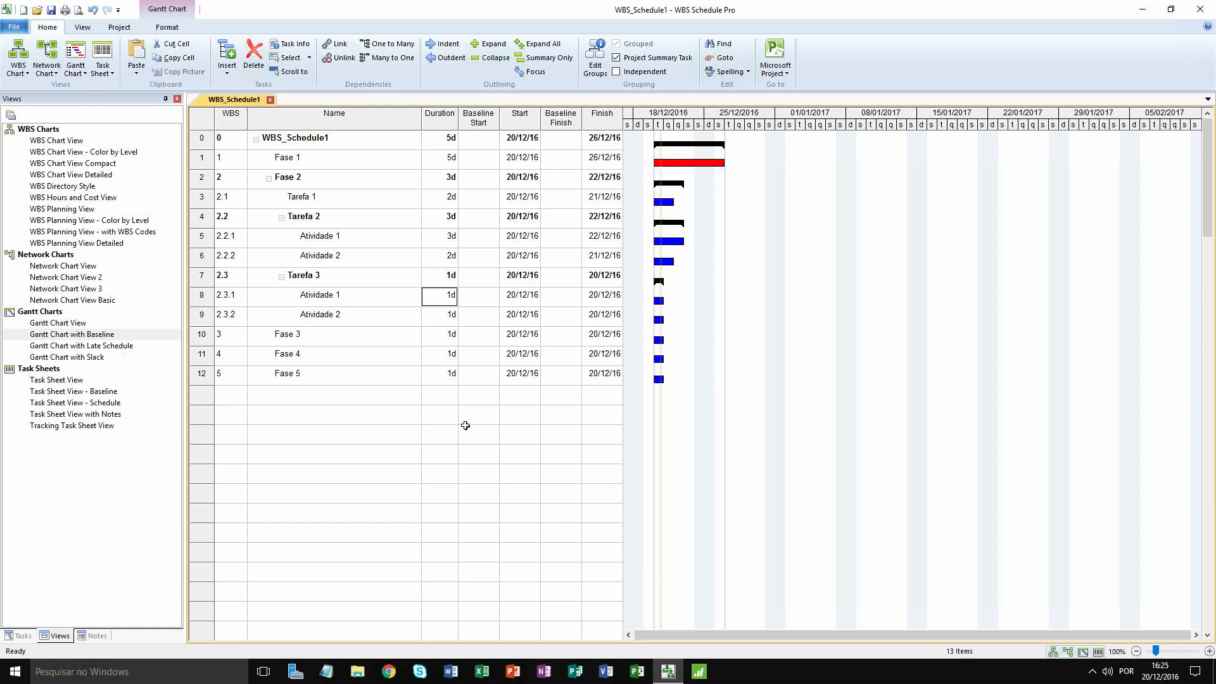
text(10)
key(Return)
key(Down)
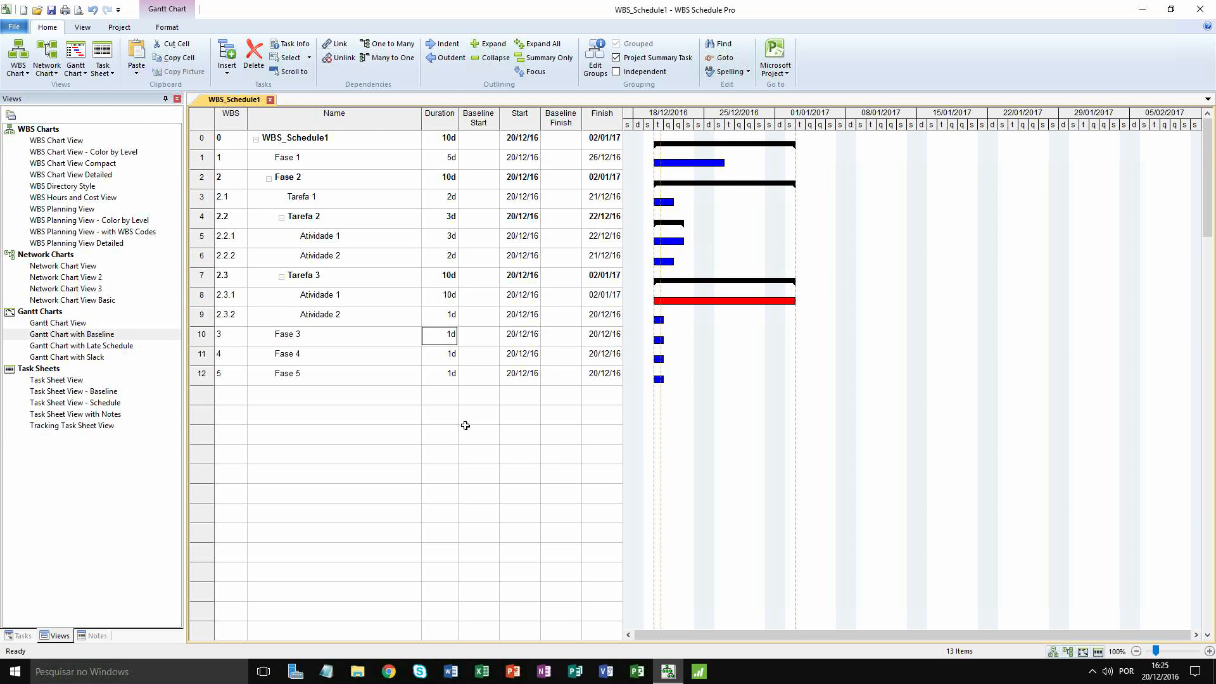
Step: Set the duration of Fase 3 to 3 days and Fase 4 to 4 days
text(3)
key(Return)
key(Escape)
text(4)
key(Return)
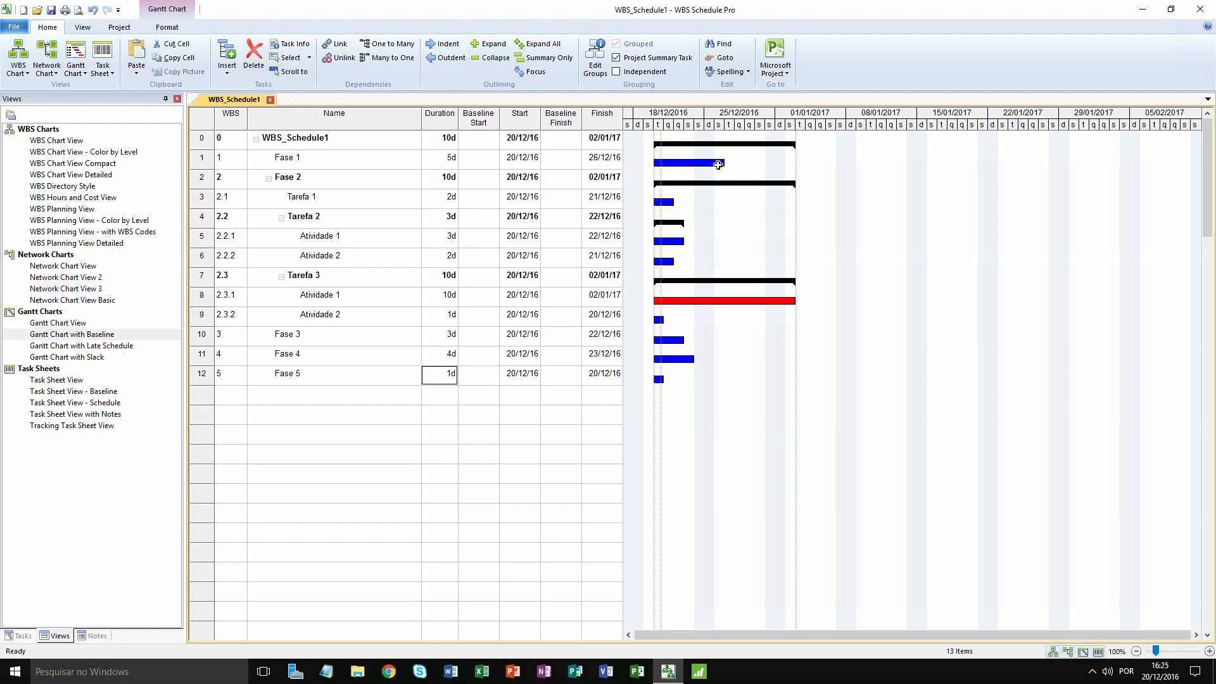
Step: Link Fase 1, Tarefa 1, Tarefa 2's Atividade 1 and Atividade 2, and Tarefa 3's Atividade 1 in sequence on the Gantt chart
drag(719, 164, 660, 201)
drag(740, 202, 662, 242)
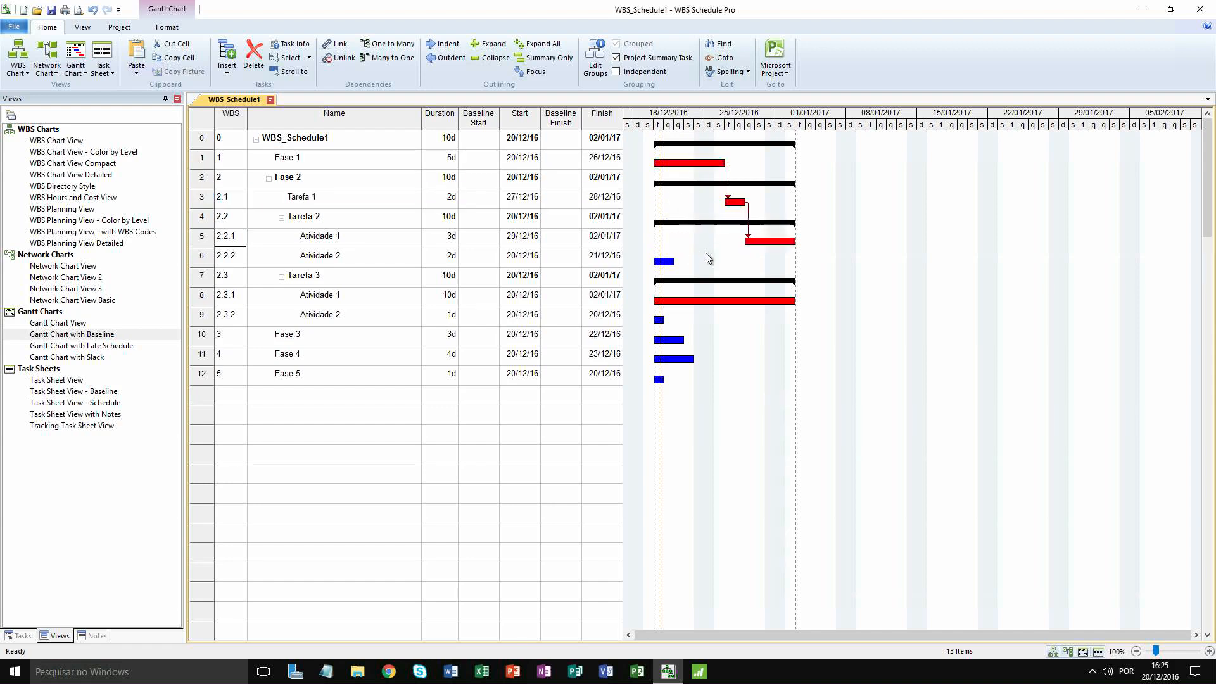
drag(790, 242, 663, 261)
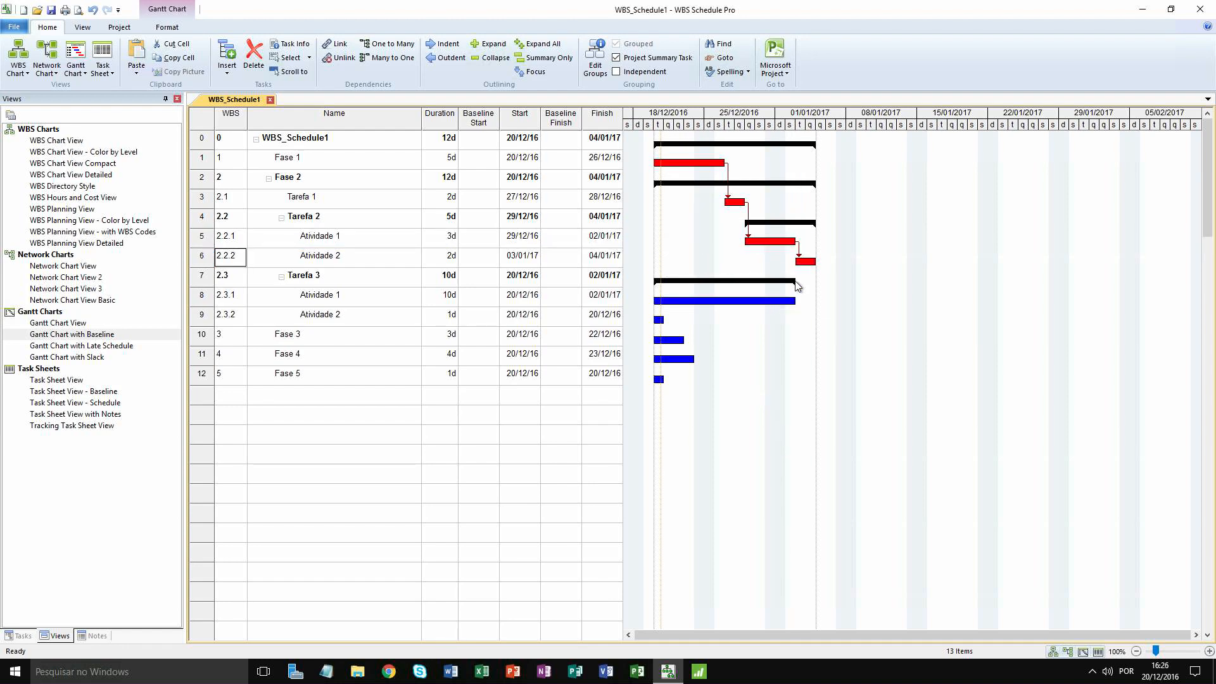
drag(798, 262, 664, 306)
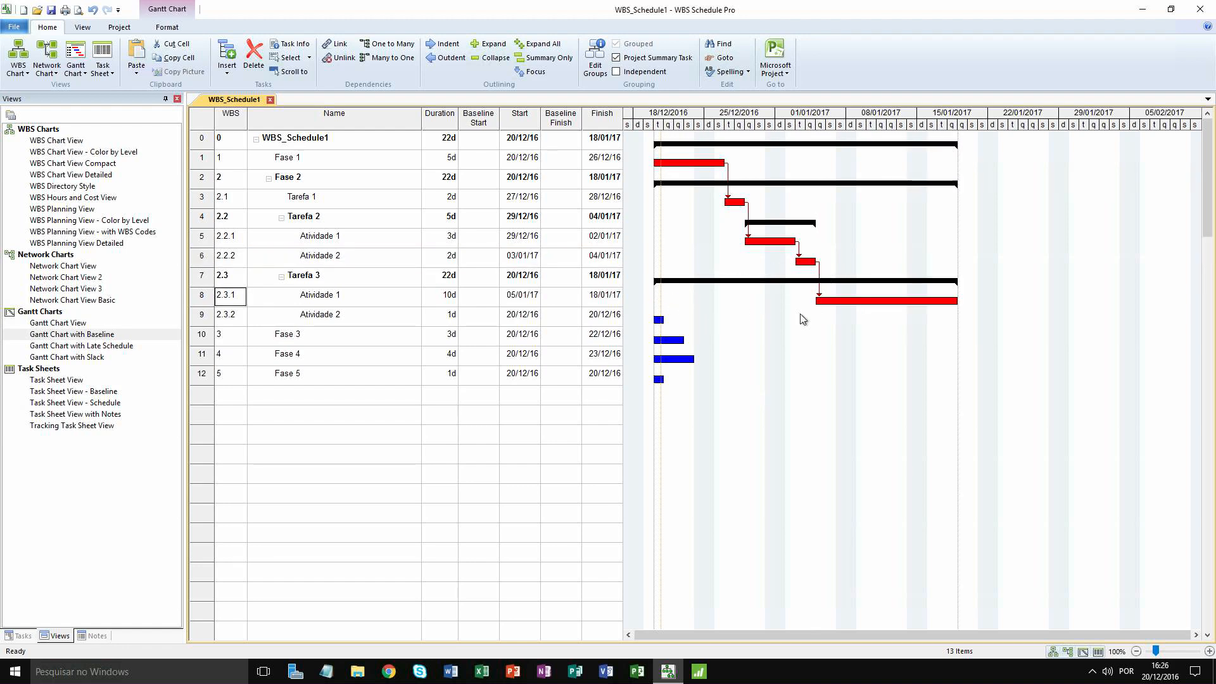
Step: Change the dependency from Tarefa 2's Atividade 2 to Tarefa 3's Atividade 1 to Start-to-Start (SS)
double_click(819, 282)
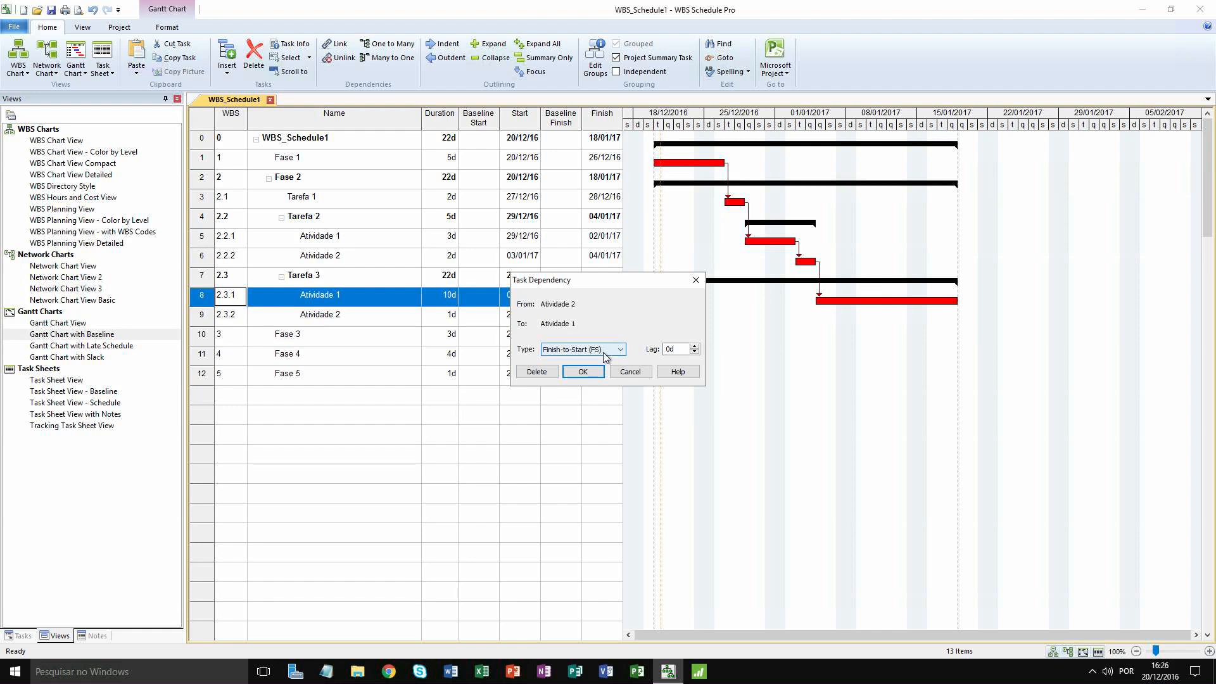
click(603, 352)
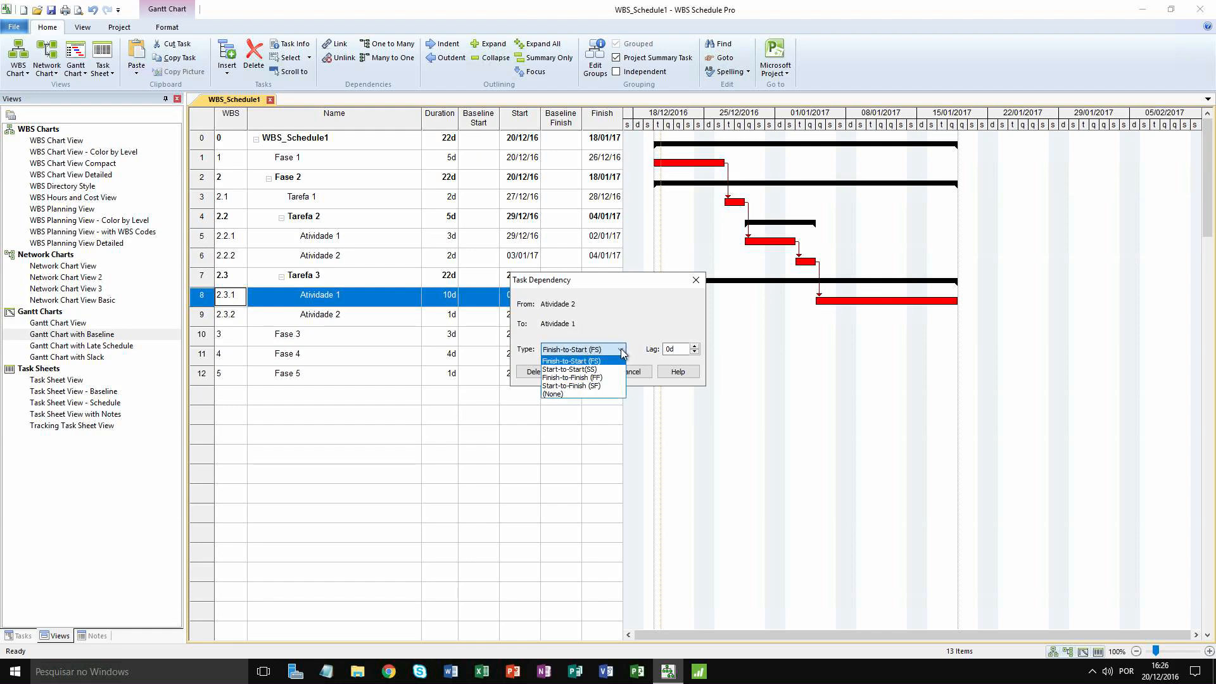
click(573, 369)
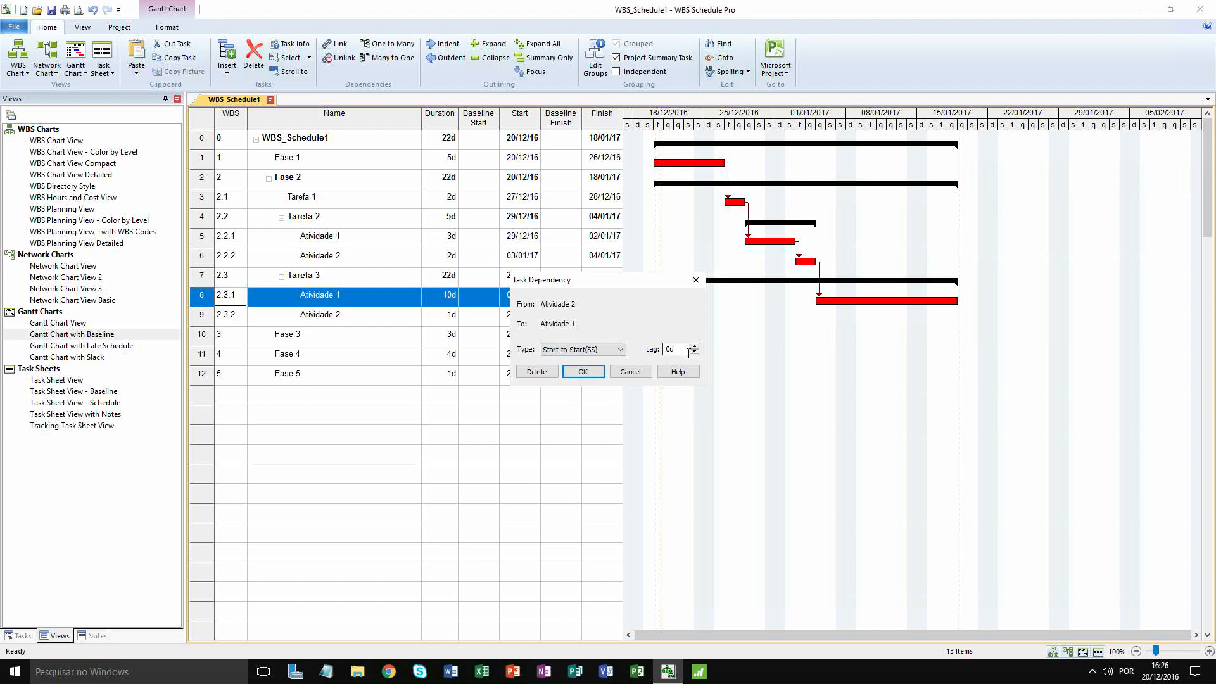
click(583, 372)
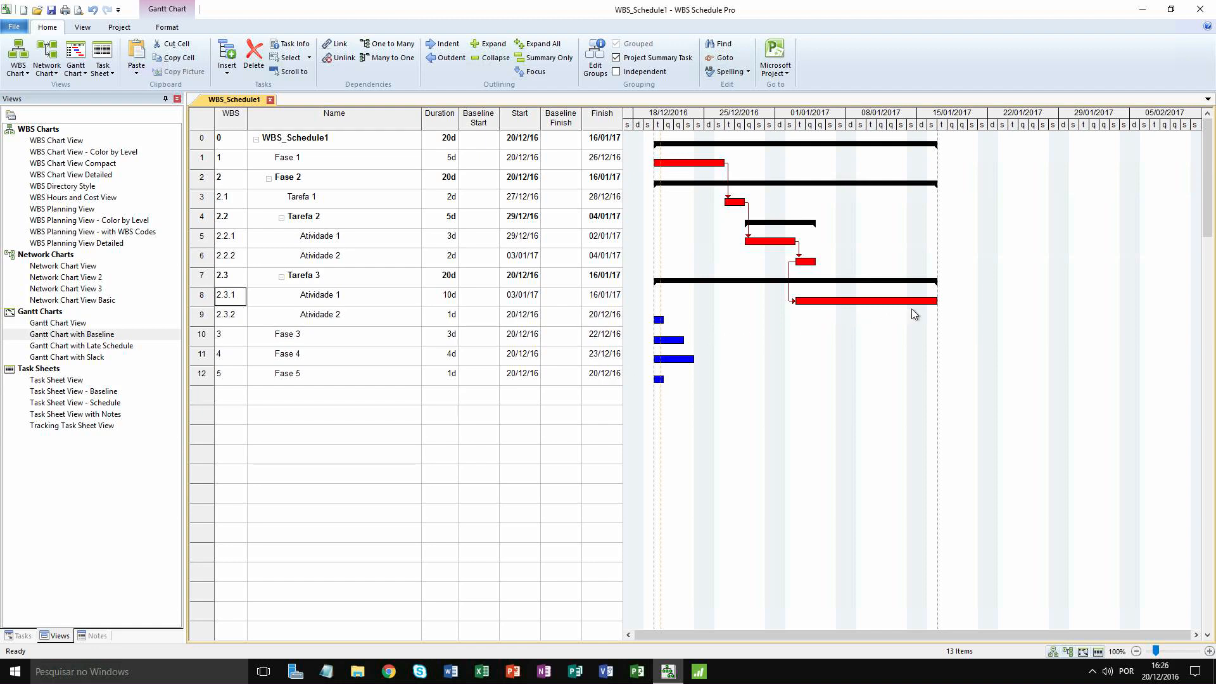
Step: Link Tarefa 3's Atividade 1 to its Atividade 2, and Atividade 2 to Fase 3
drag(931, 300, 657, 320)
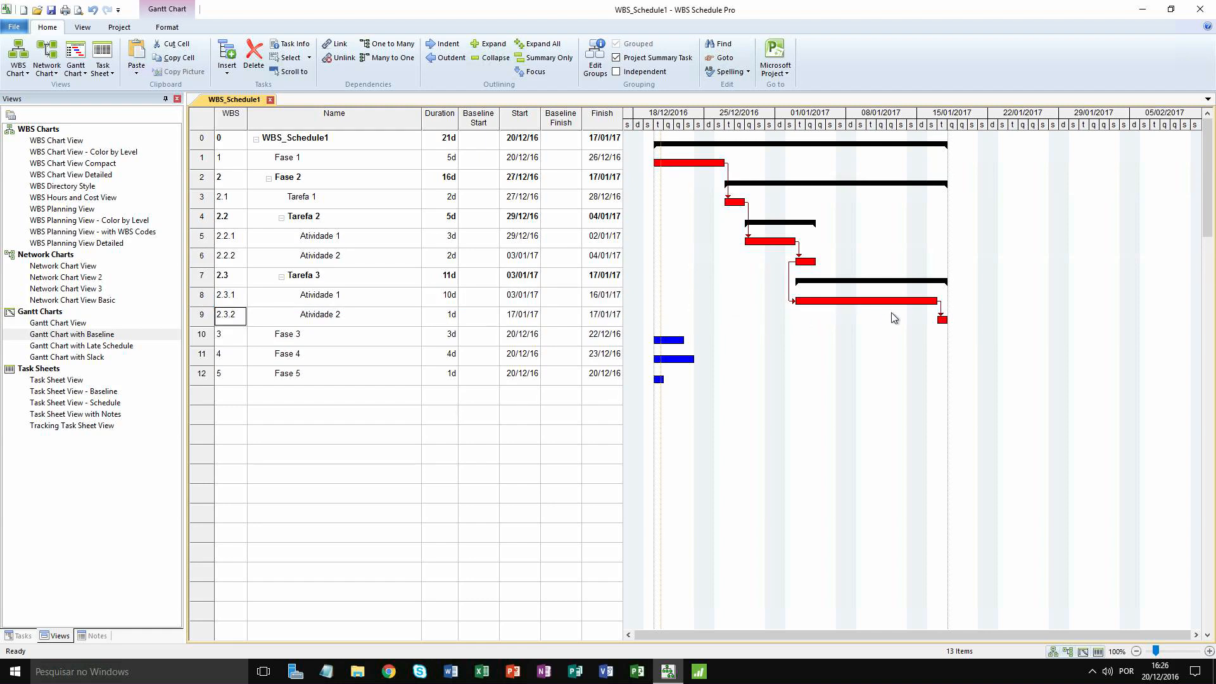
drag(942, 320, 669, 341)
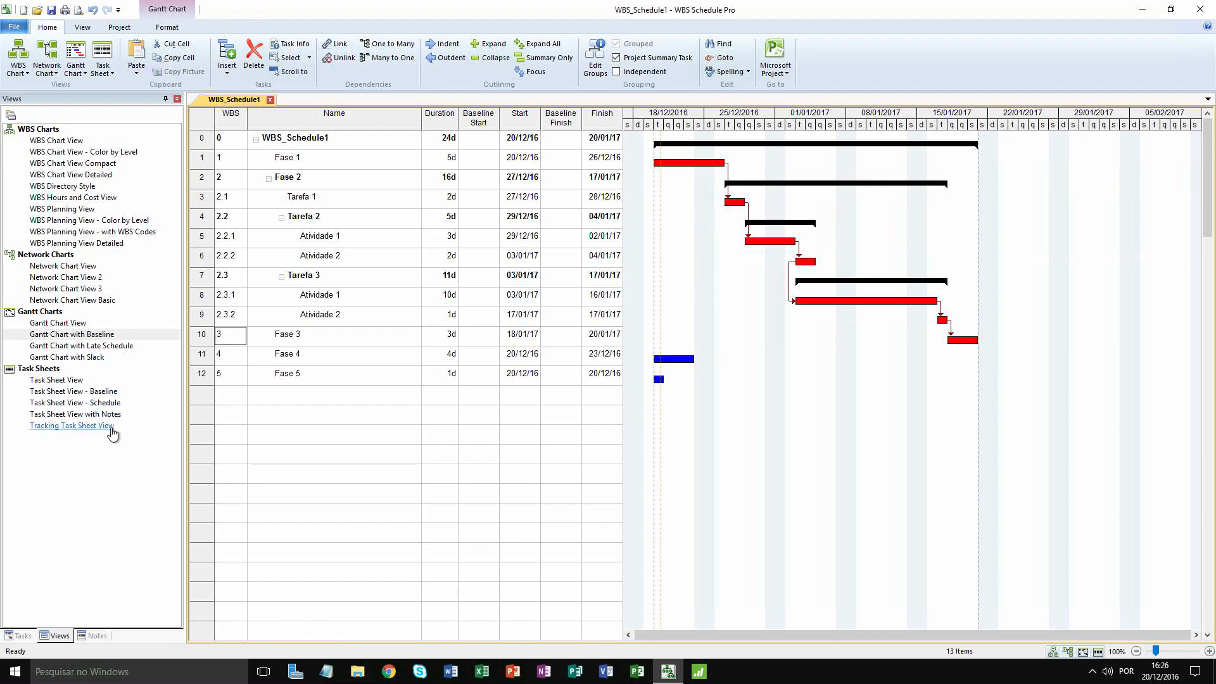
Step: Examine the schedule in the Baseline, with Notes, Tracking and plain Task Sheet views
click(95, 393)
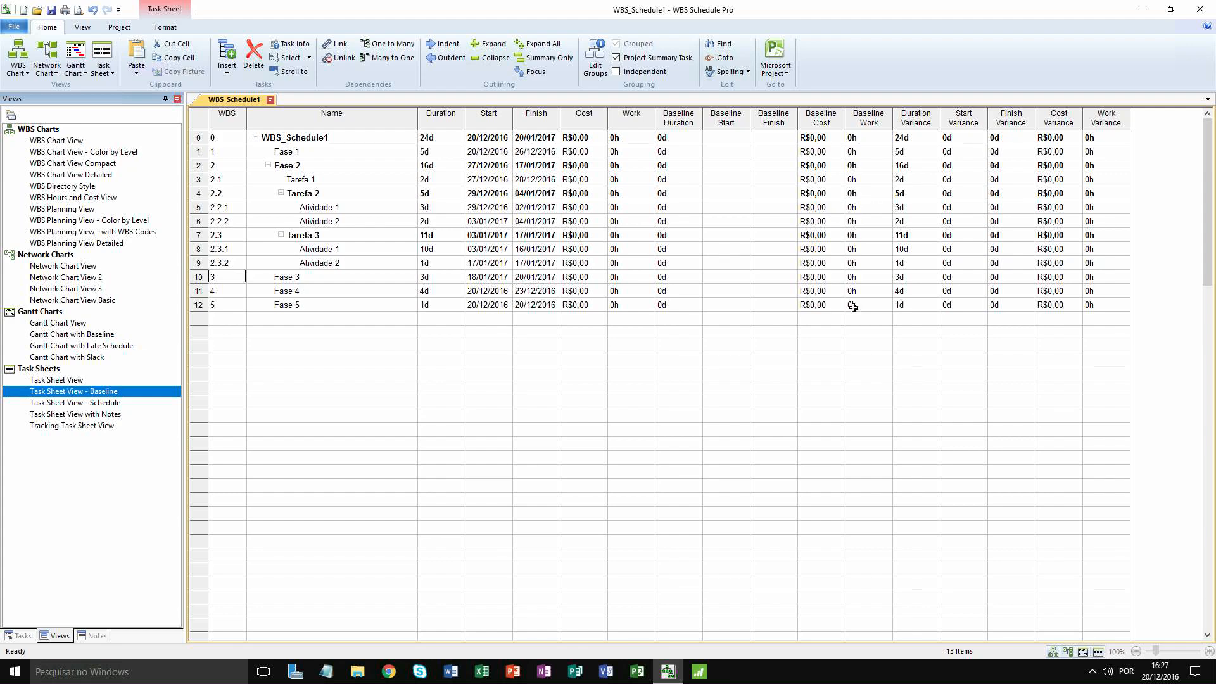
click(86, 415)
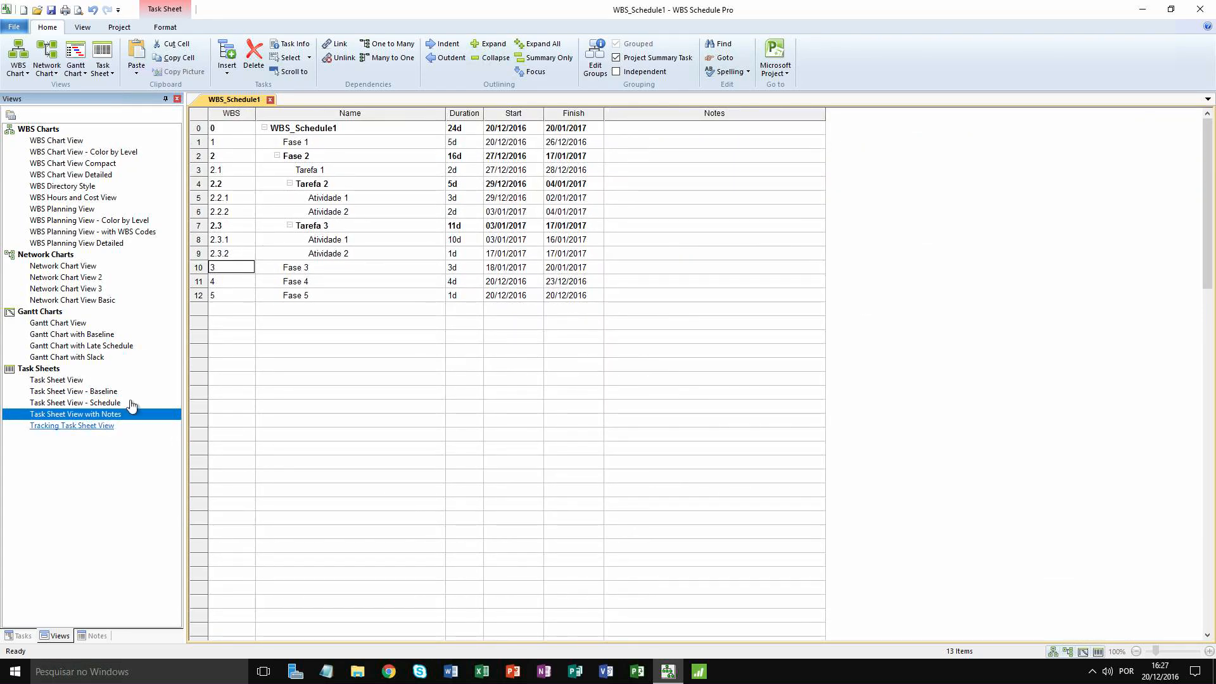
click(70, 425)
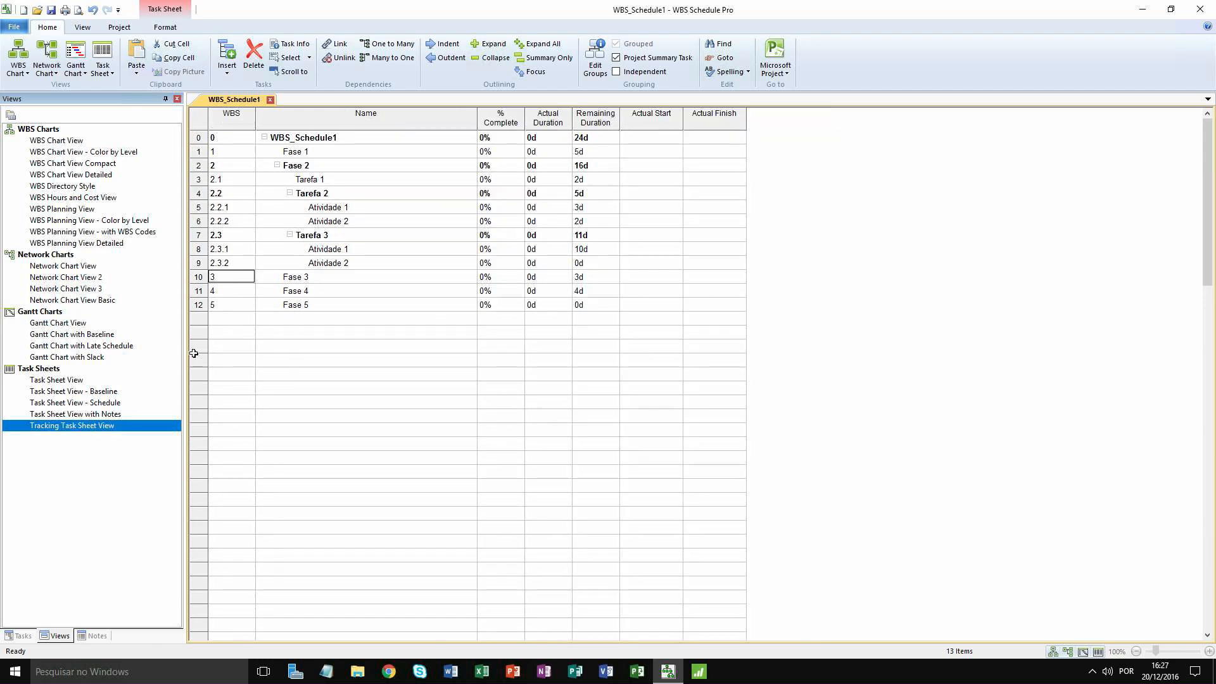
click(60, 380)
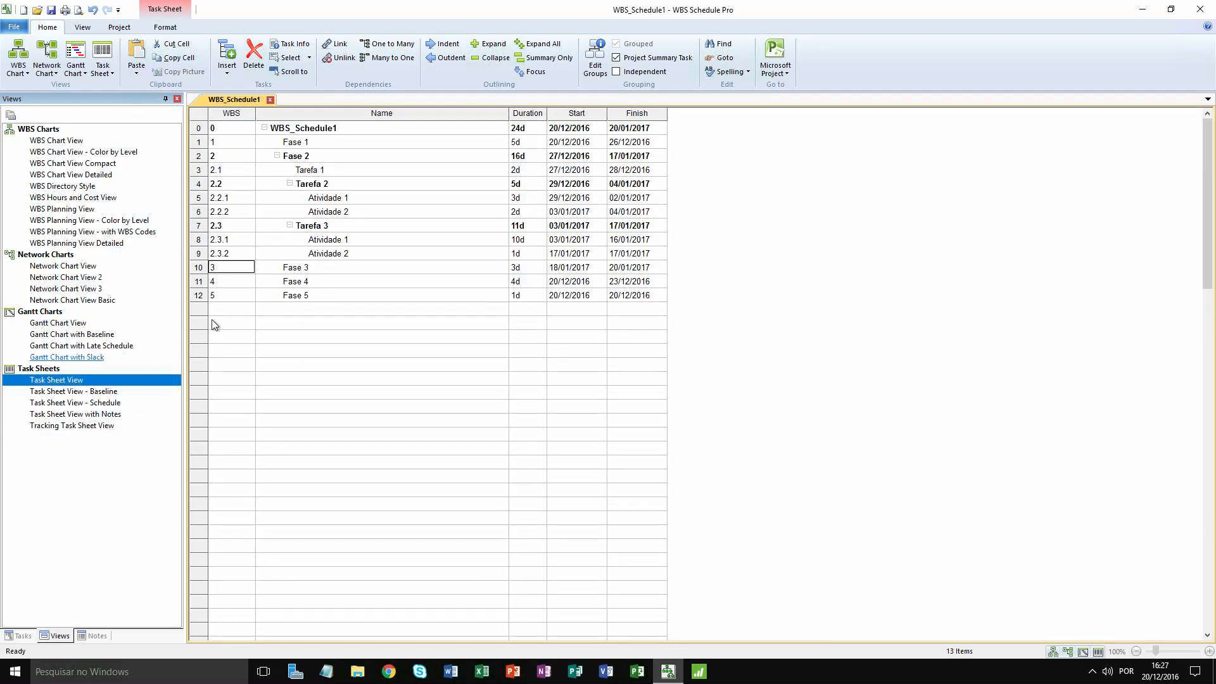
Step: Switch to the Gantt Chart View and link Fase 3, Fase 4 and Fase 5 in sequence
click(69, 323)
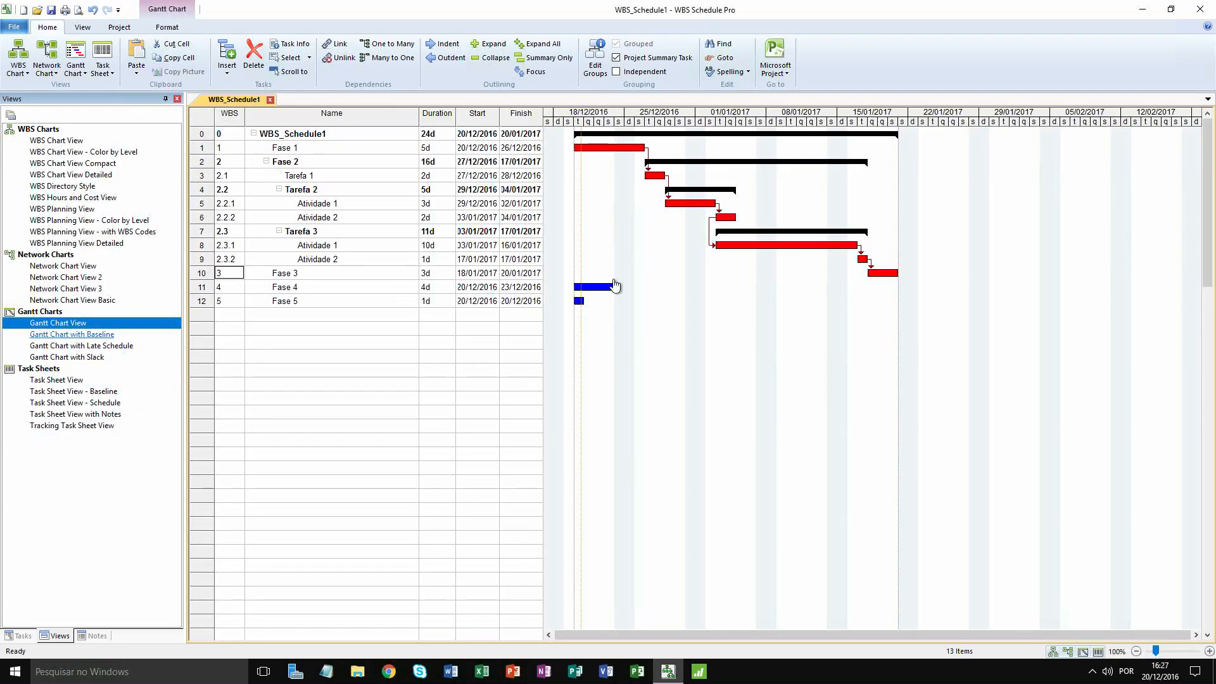
mouse_move(889, 276)
drag(198, 273, 202, 315)
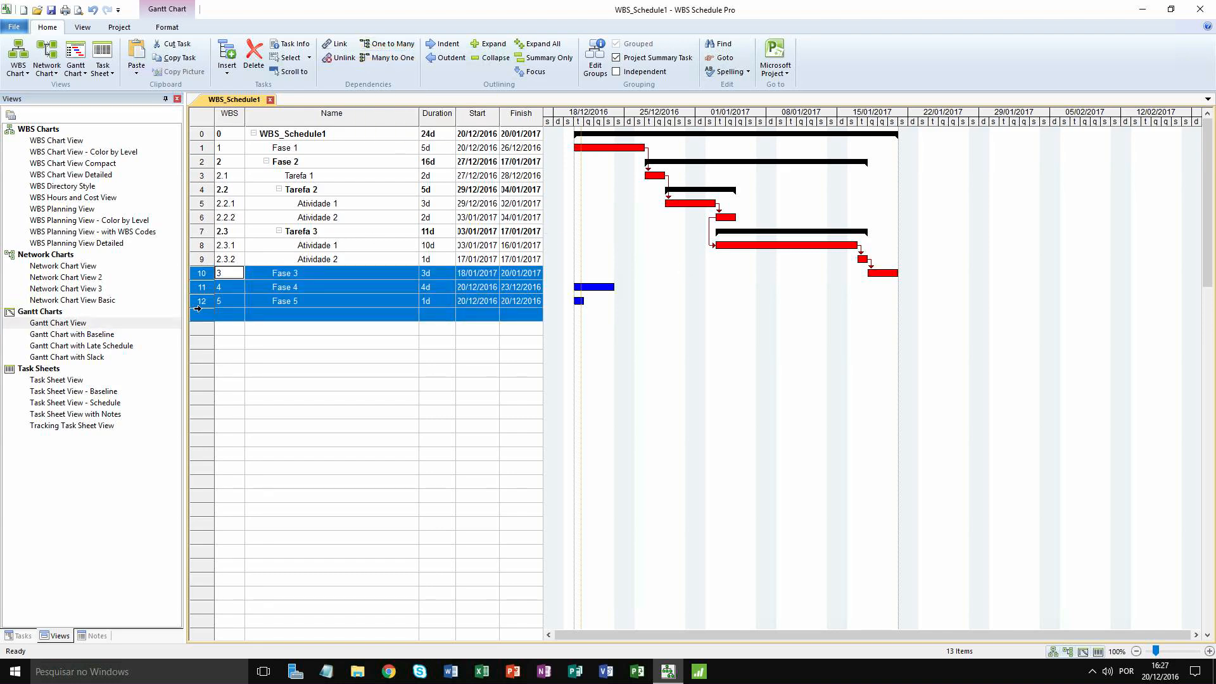
click(214, 334)
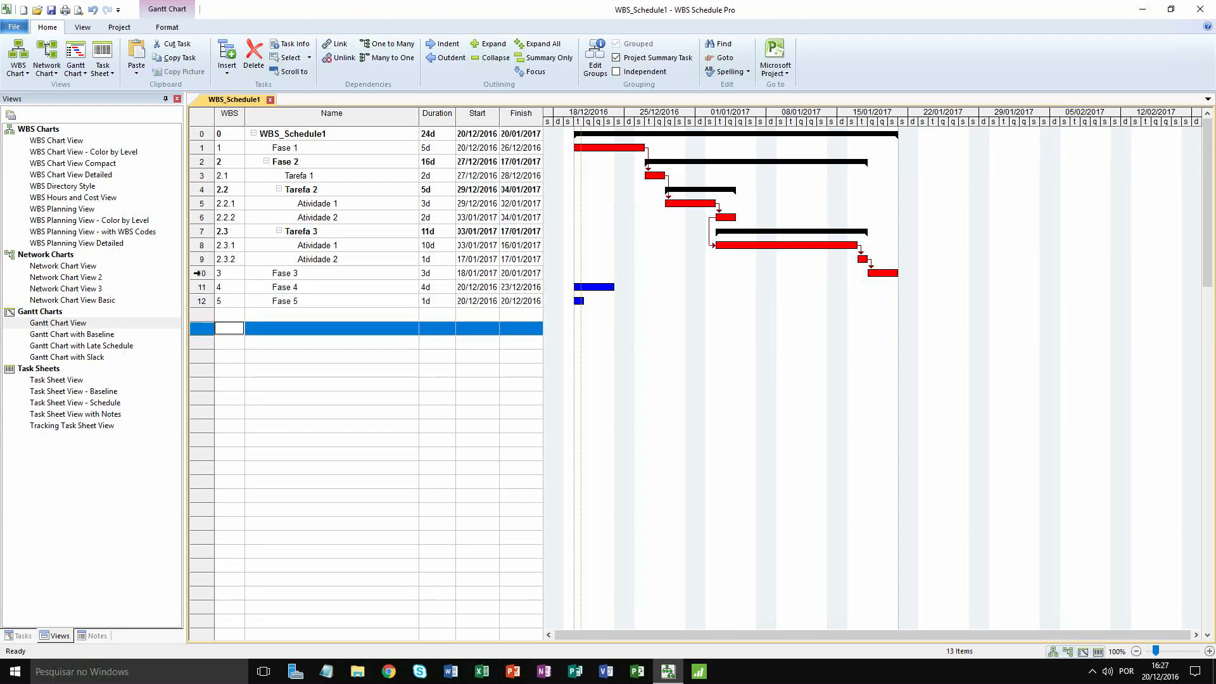
drag(198, 274, 200, 303)
click(334, 46)
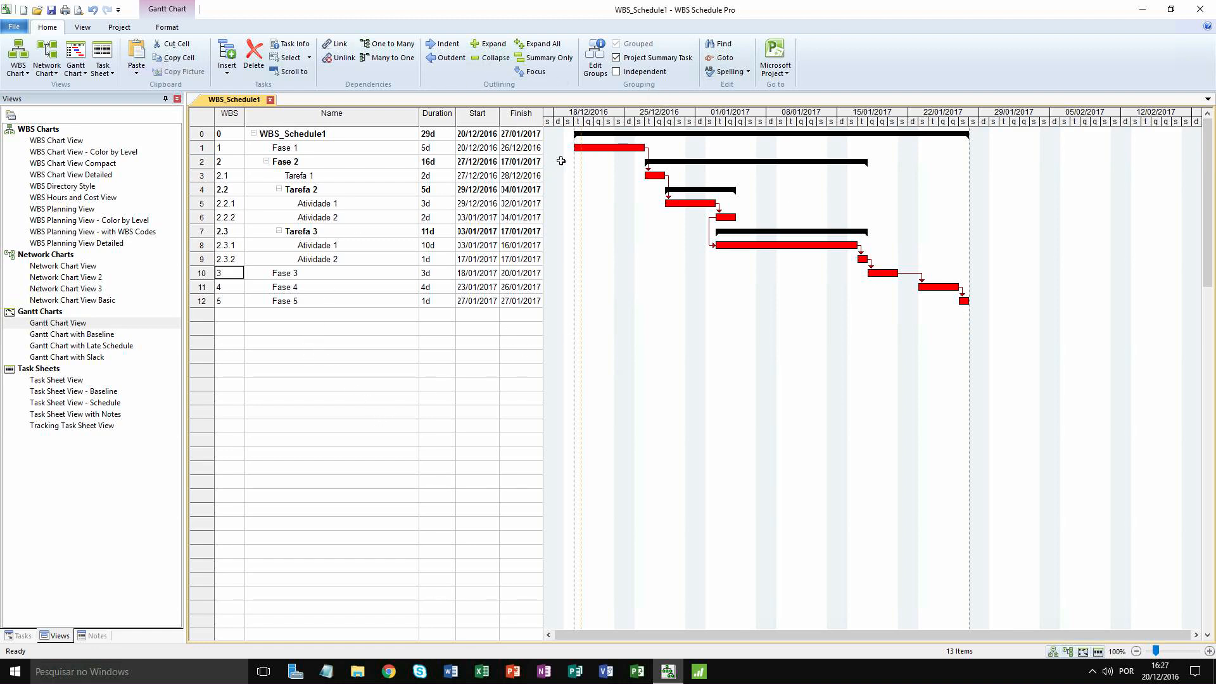
Step: Examine the linked schedule in the Network Chart View and in the various WBS chart and WBS planning views
click(45, 267)
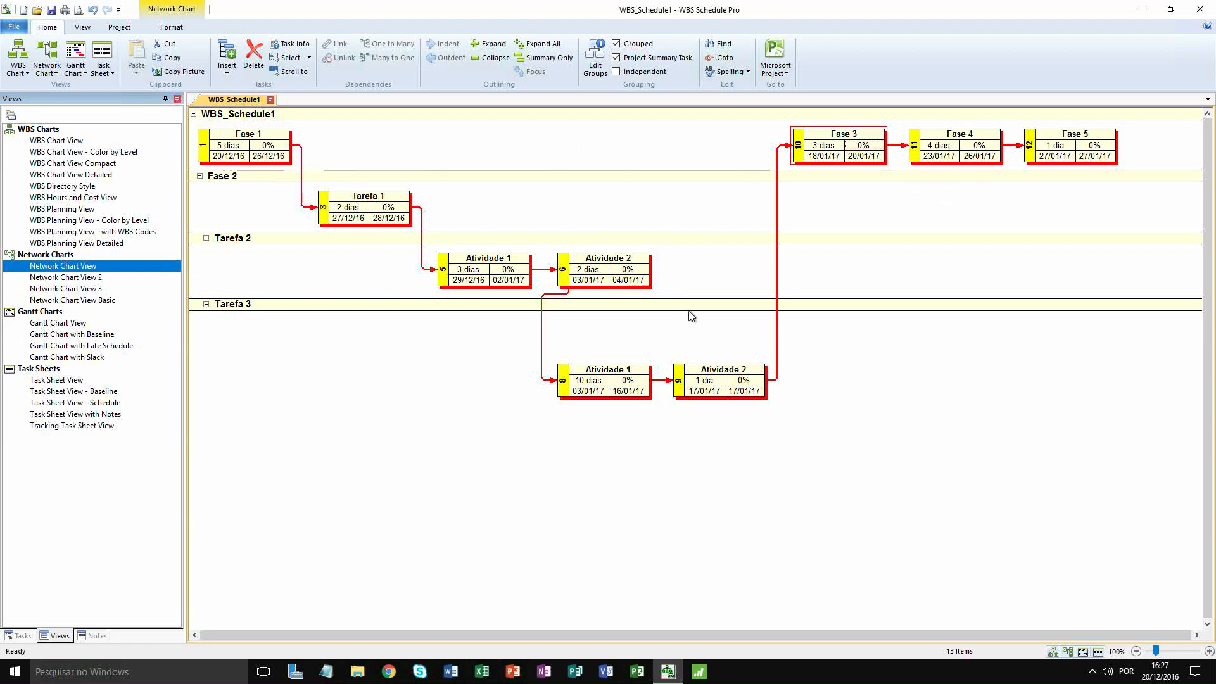
click(79, 145)
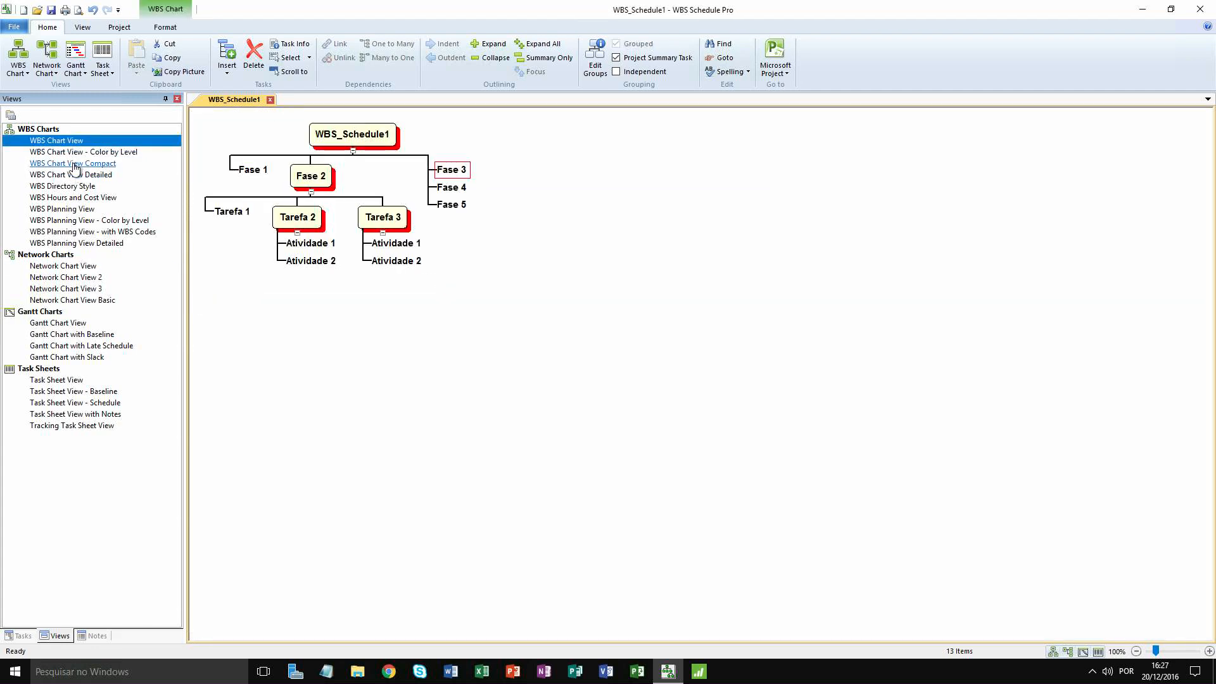
click(74, 164)
click(71, 174)
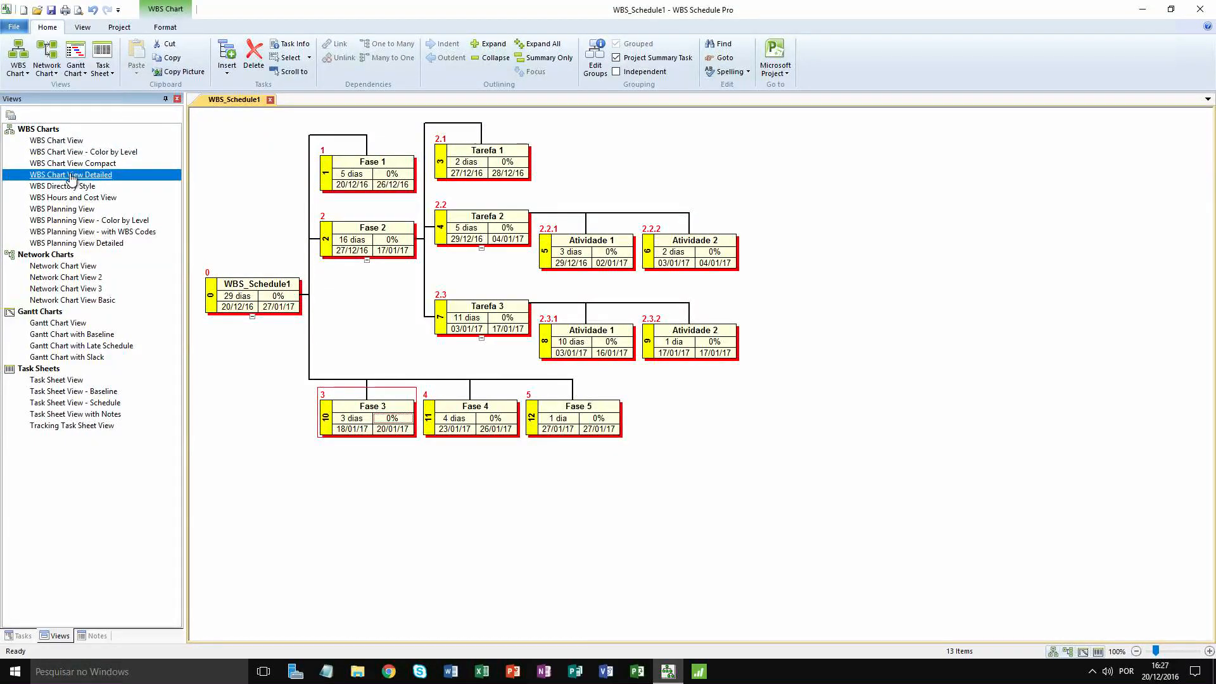
click(70, 187)
click(65, 209)
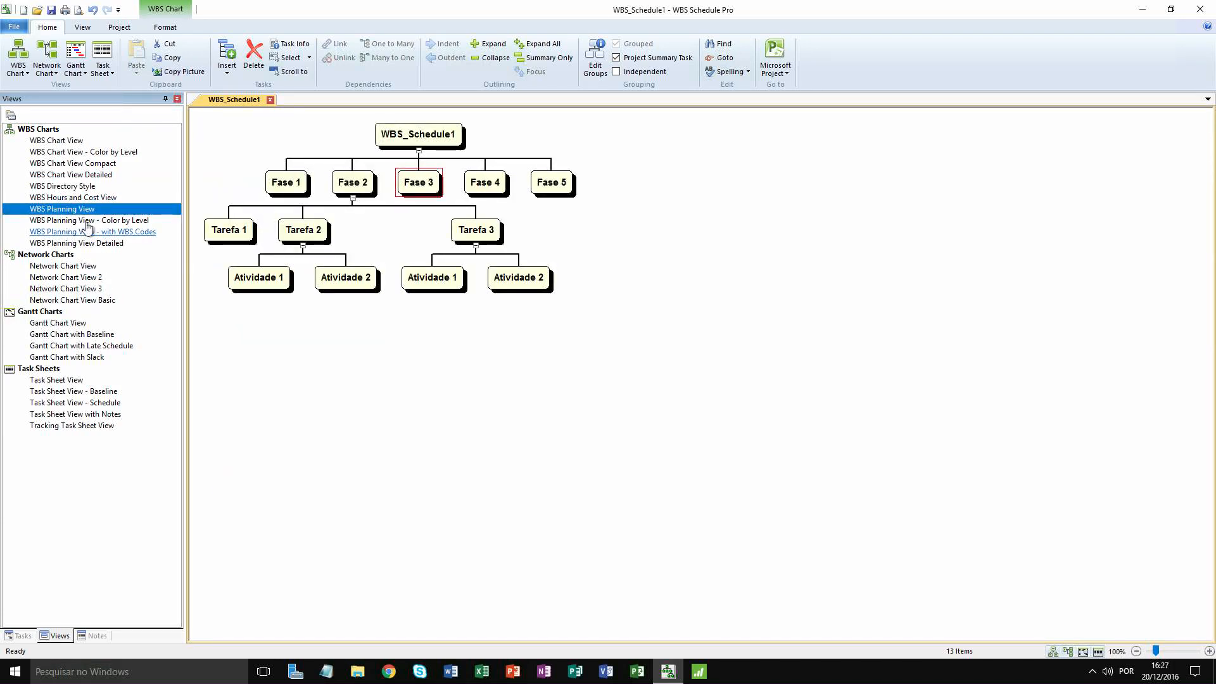
click(85, 221)
click(76, 232)
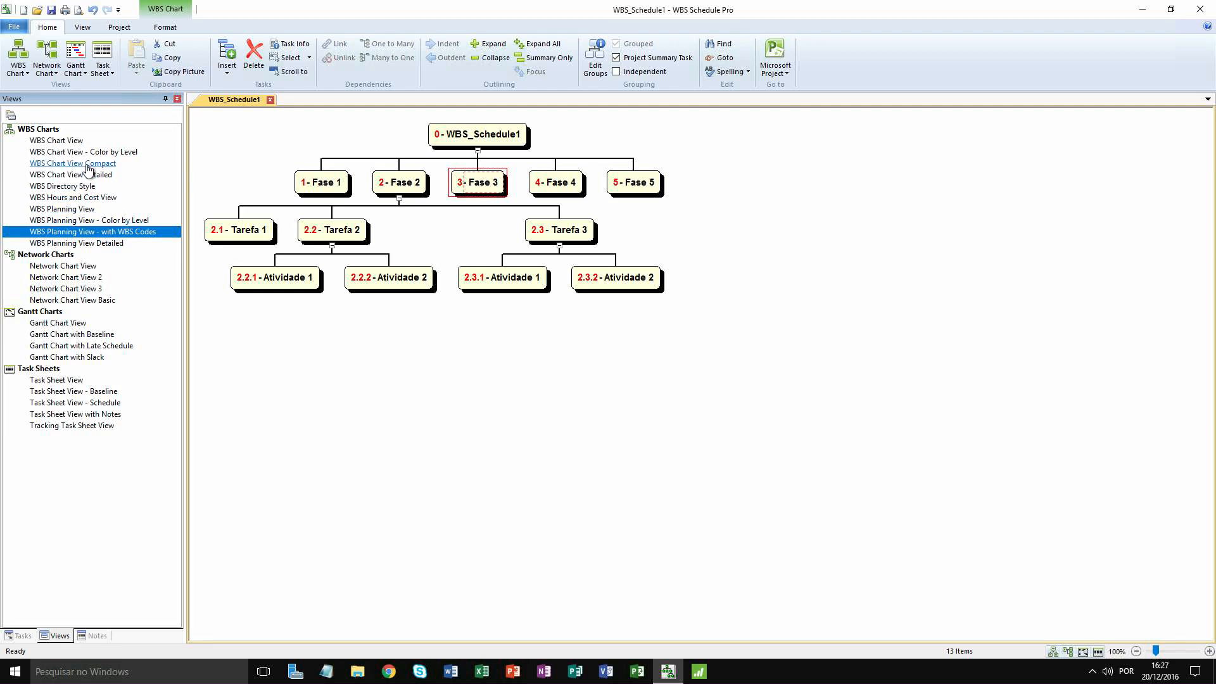
Step: Switch to the WBS Chart View Detailed and set the chart's orientation to Top Down
click(72, 163)
click(95, 174)
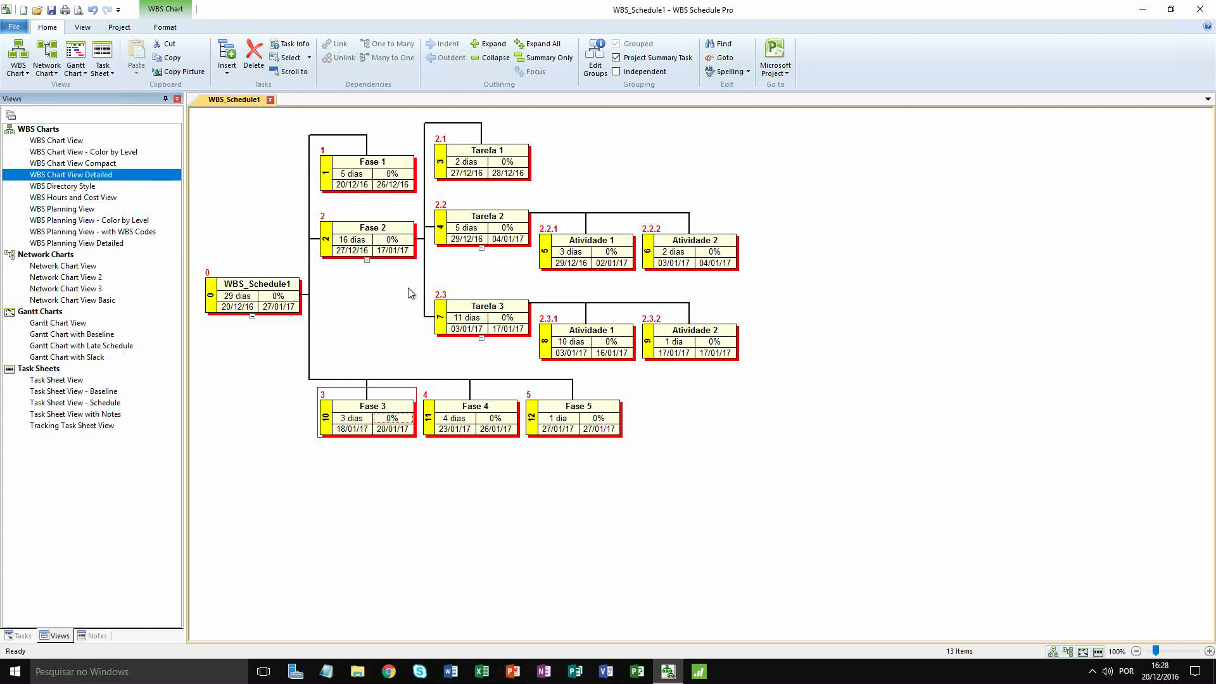
click(166, 28)
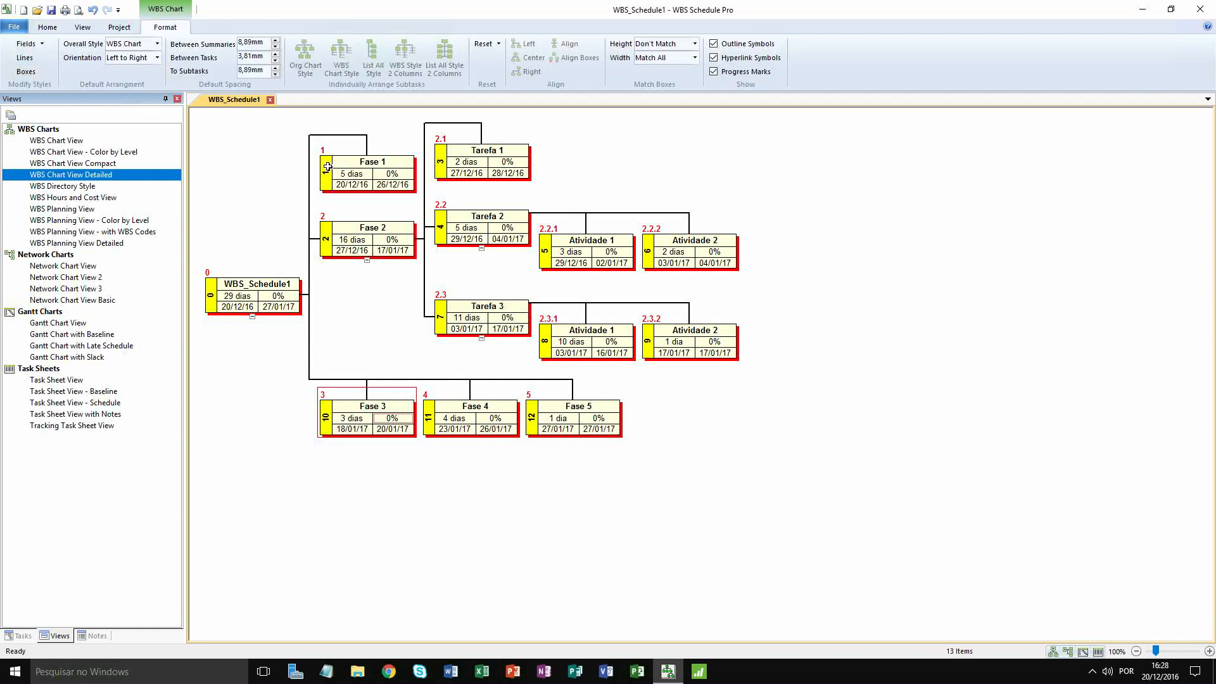
click(241, 307)
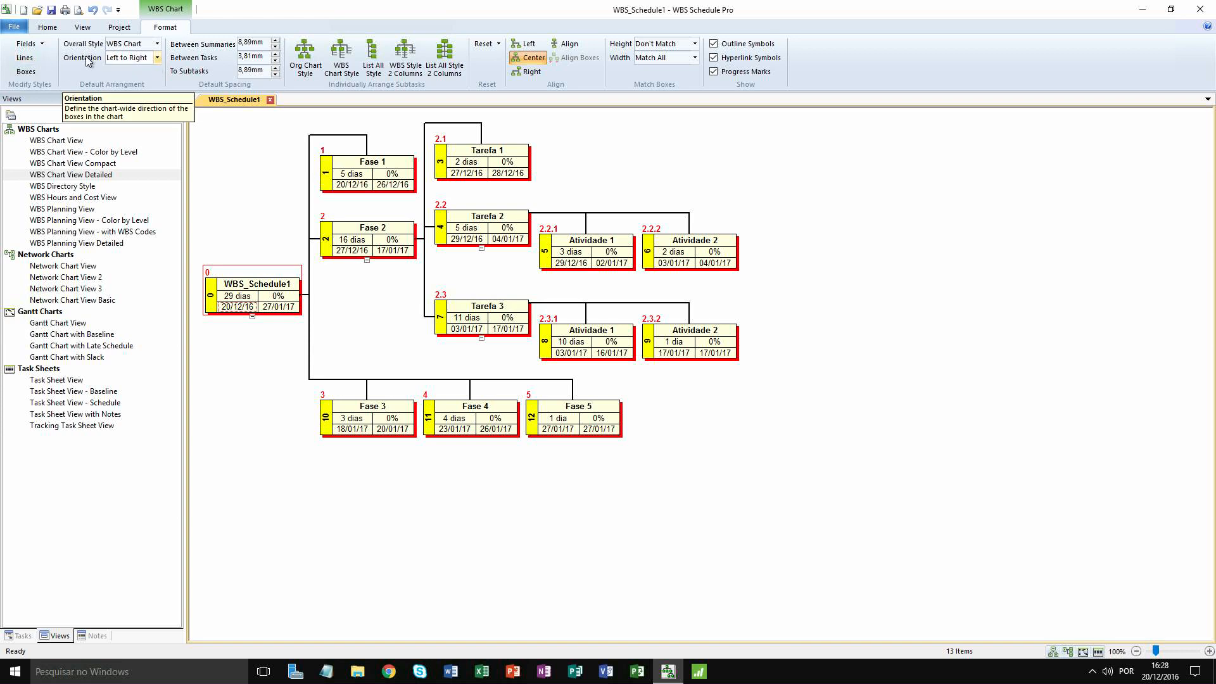
click(158, 59)
click(148, 70)
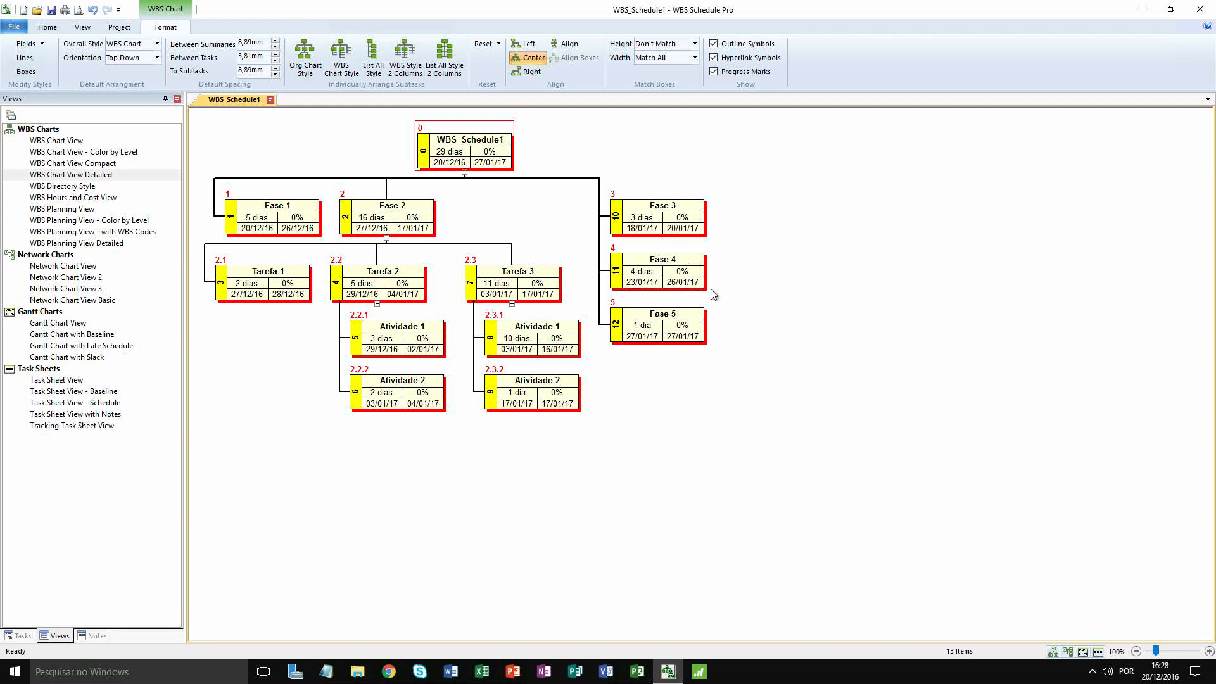
Step: Arrange the phases under WBS_Schedule1 in Org Chart Style and set the detailed chart's orientation to Left to Right
click(303, 63)
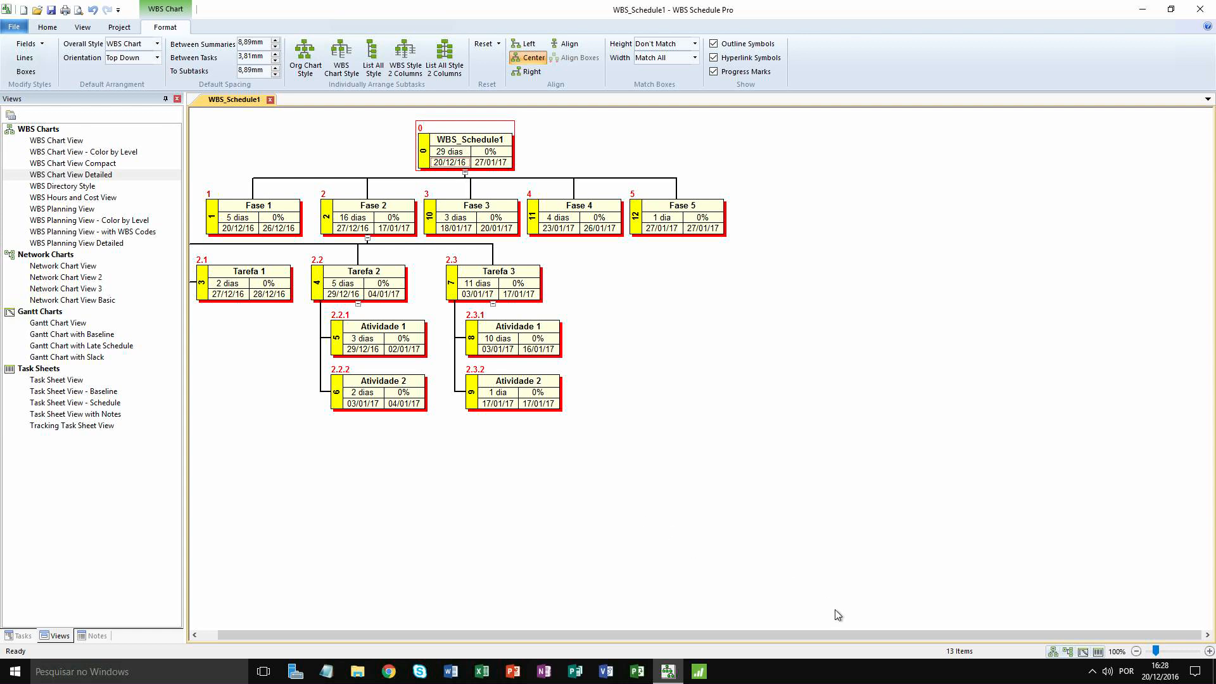
drag(790, 636, 742, 637)
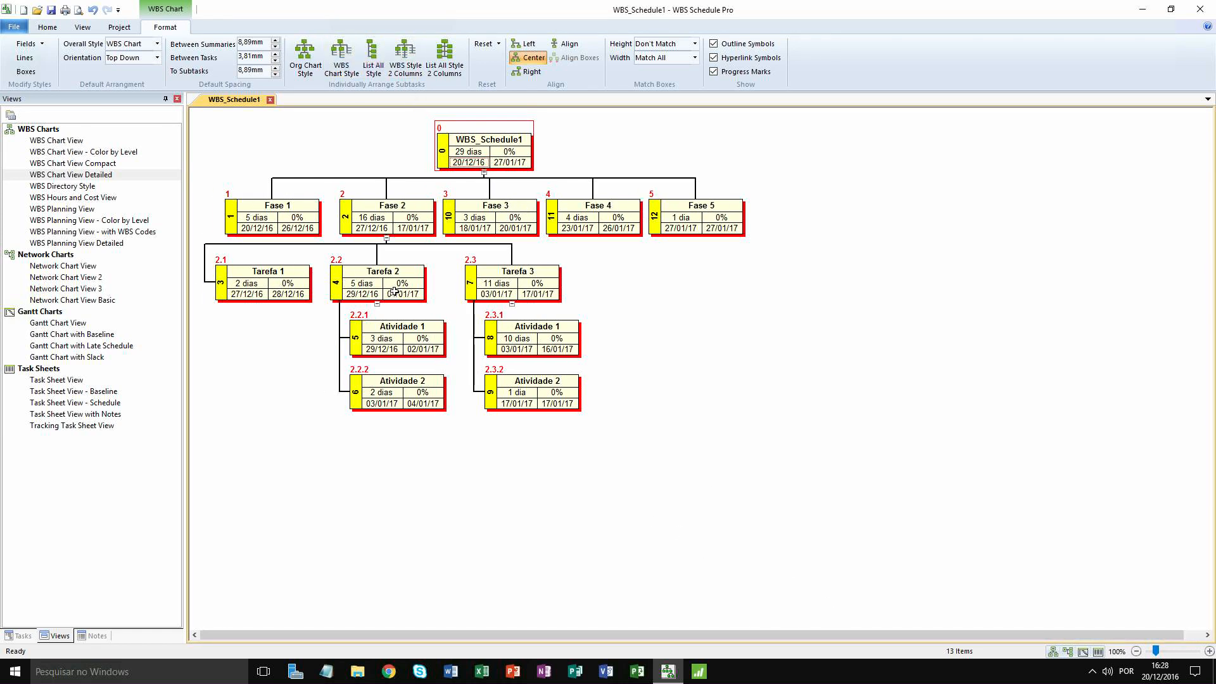
click(157, 58)
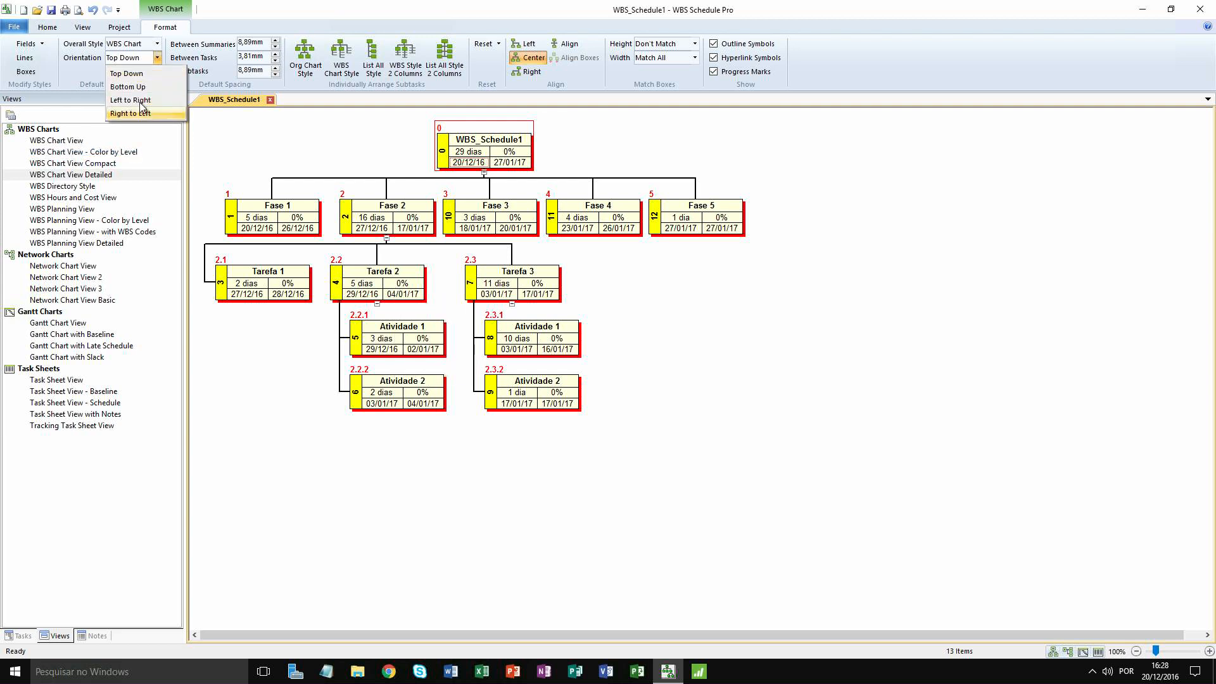
click(135, 100)
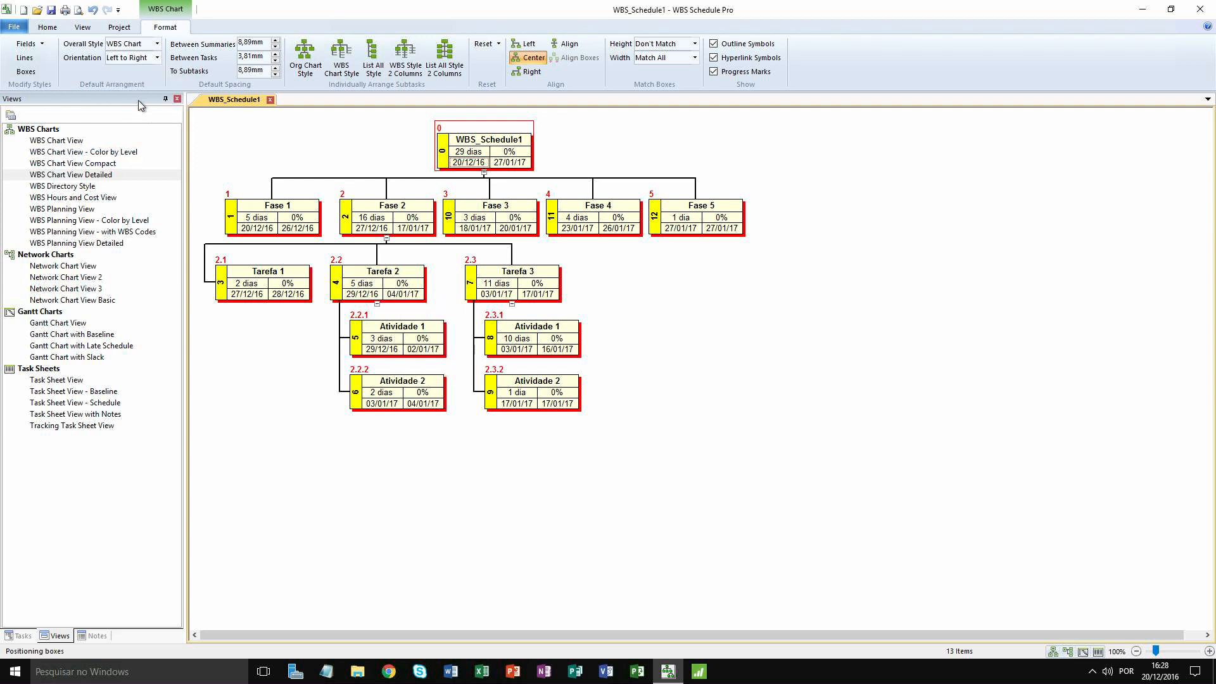
Step: Switch to the WBS Chart View - Color by Level and apply Align to the WBS_Schedule1 box
click(89, 163)
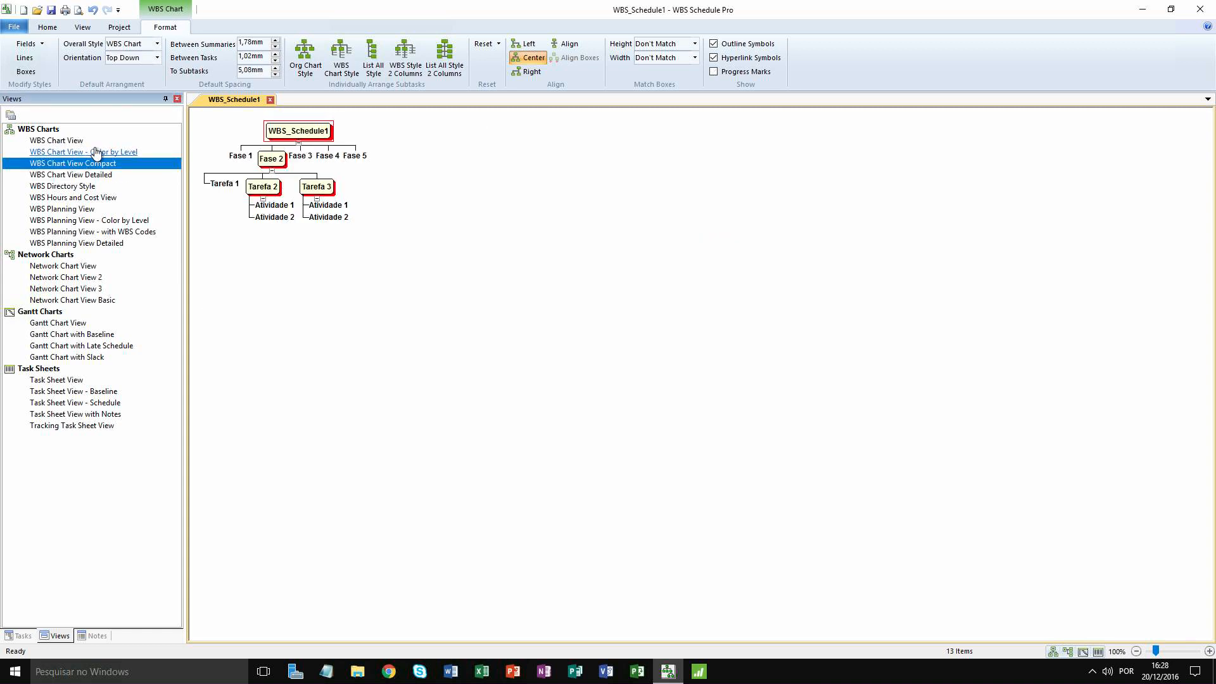
click(95, 153)
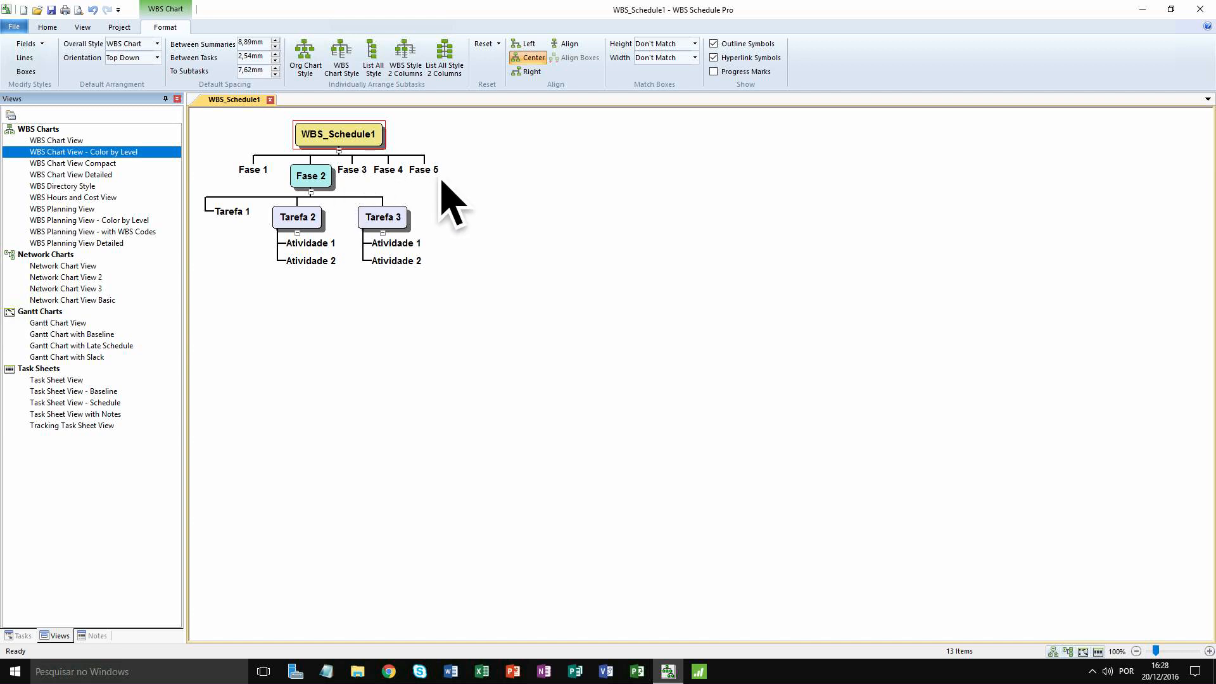
click(565, 43)
Step: Arrange the subtasks of Tarefa 2 and Tarefa 3 together in Org Chart Style
click(296, 217)
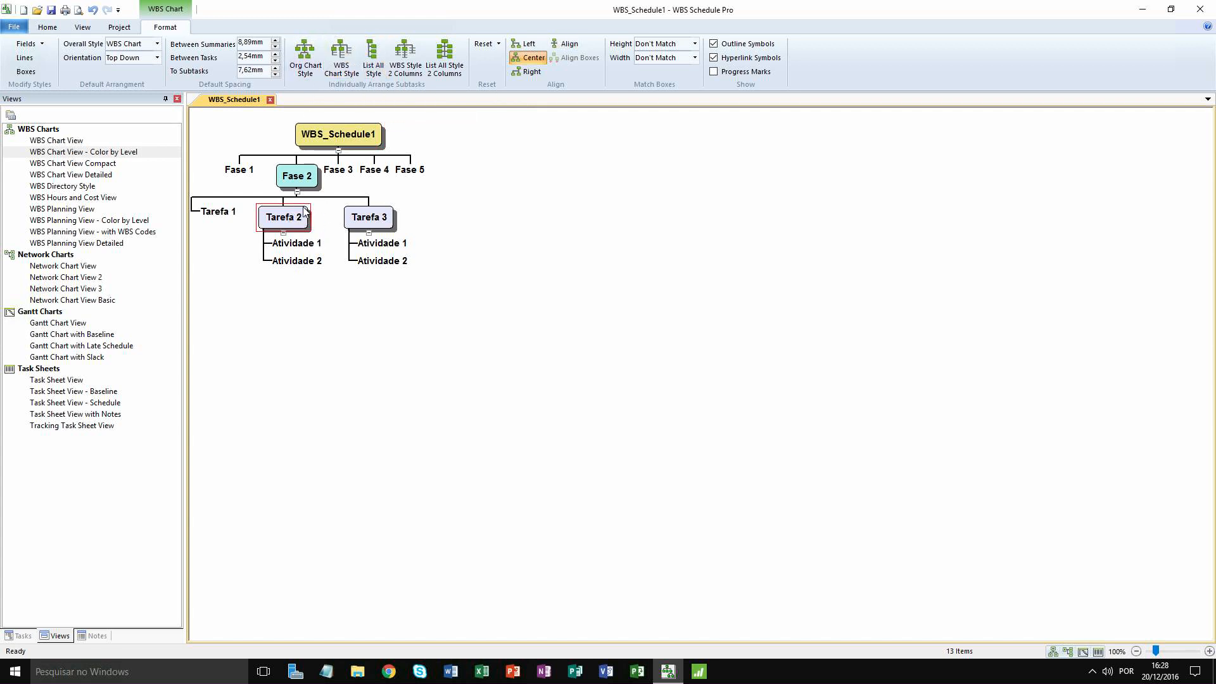
ctrl+click(389, 218)
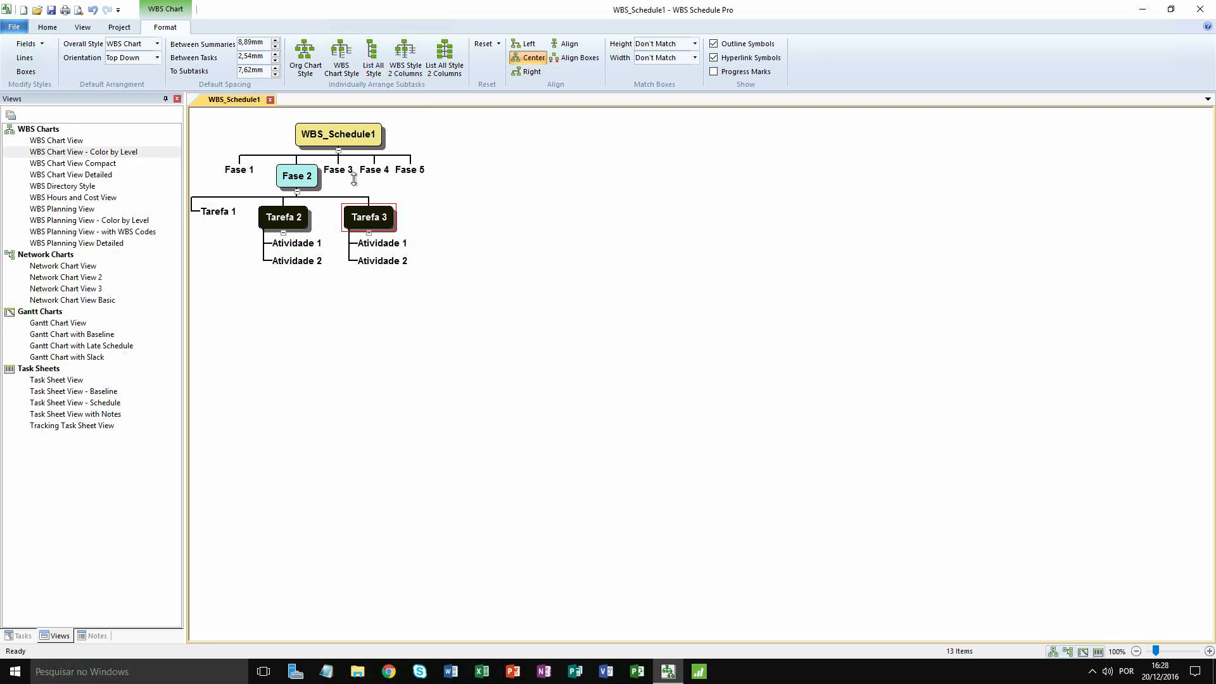
click(341, 58)
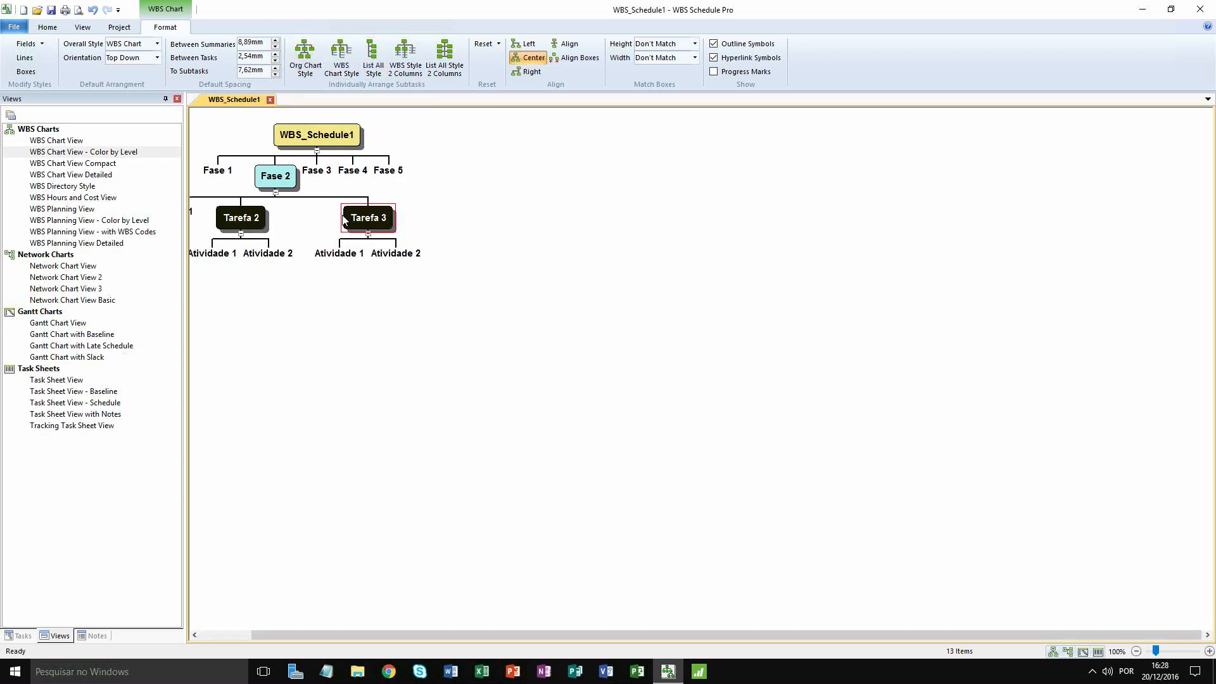
drag(406, 632, 313, 628)
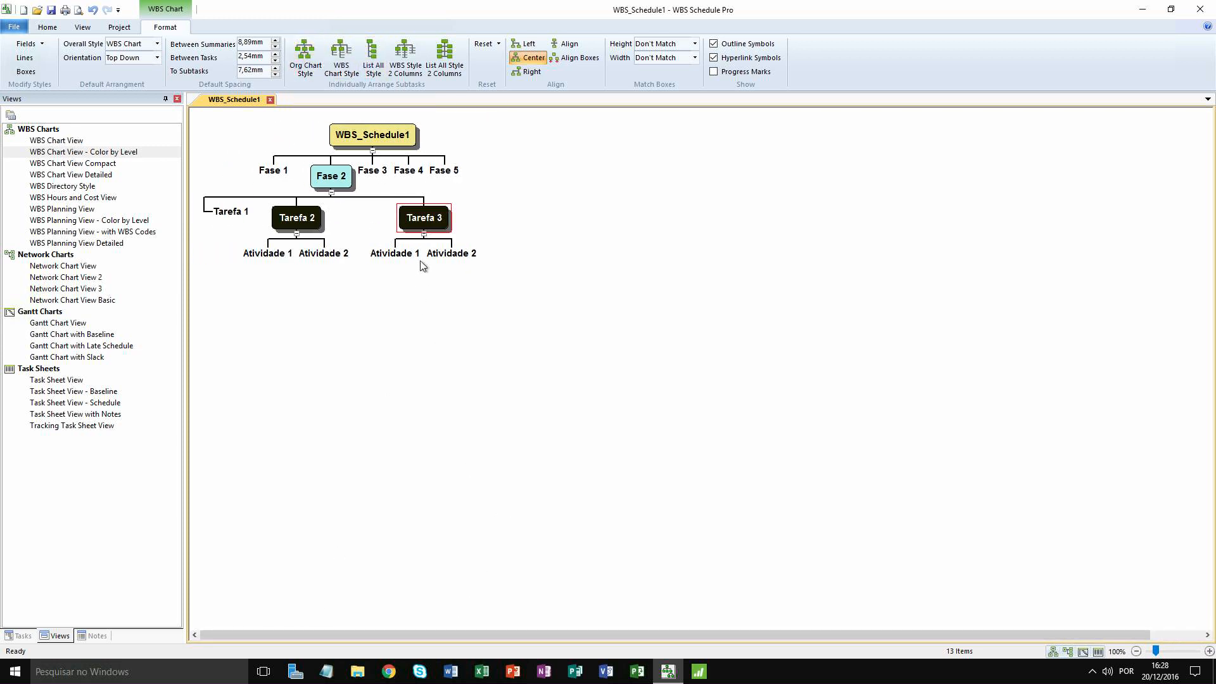
Step: Arrange the subtasks of Fase 2 in List All Style
click(372, 133)
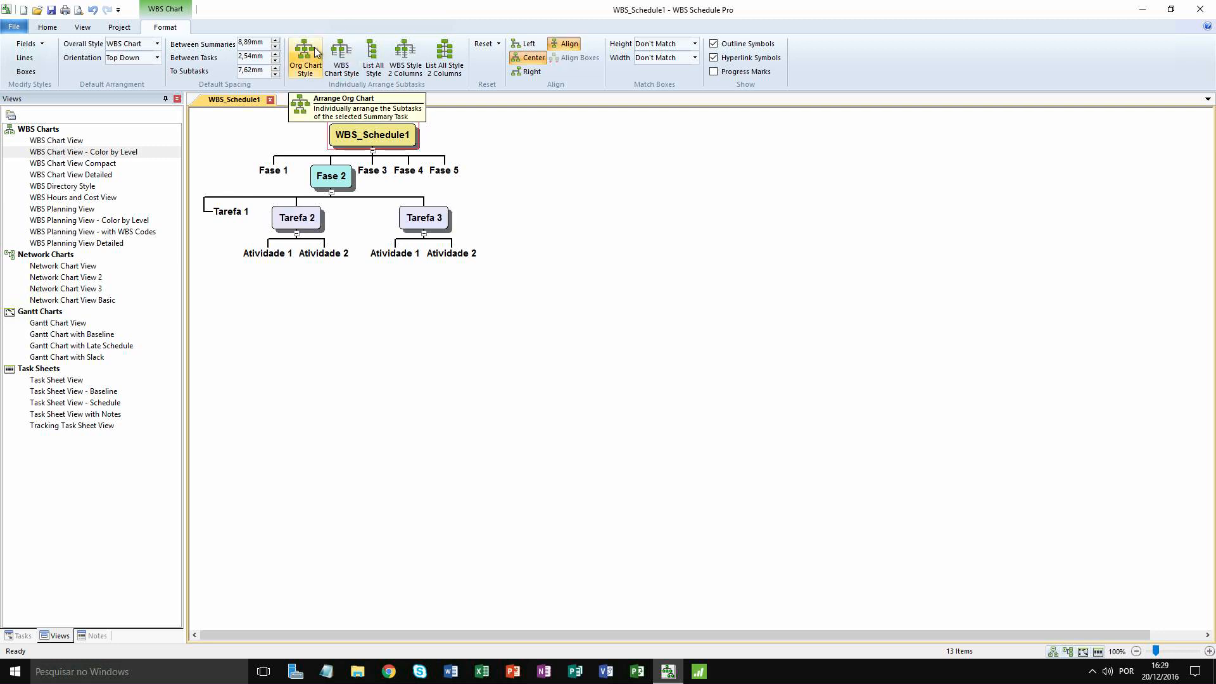
click(328, 70)
click(329, 175)
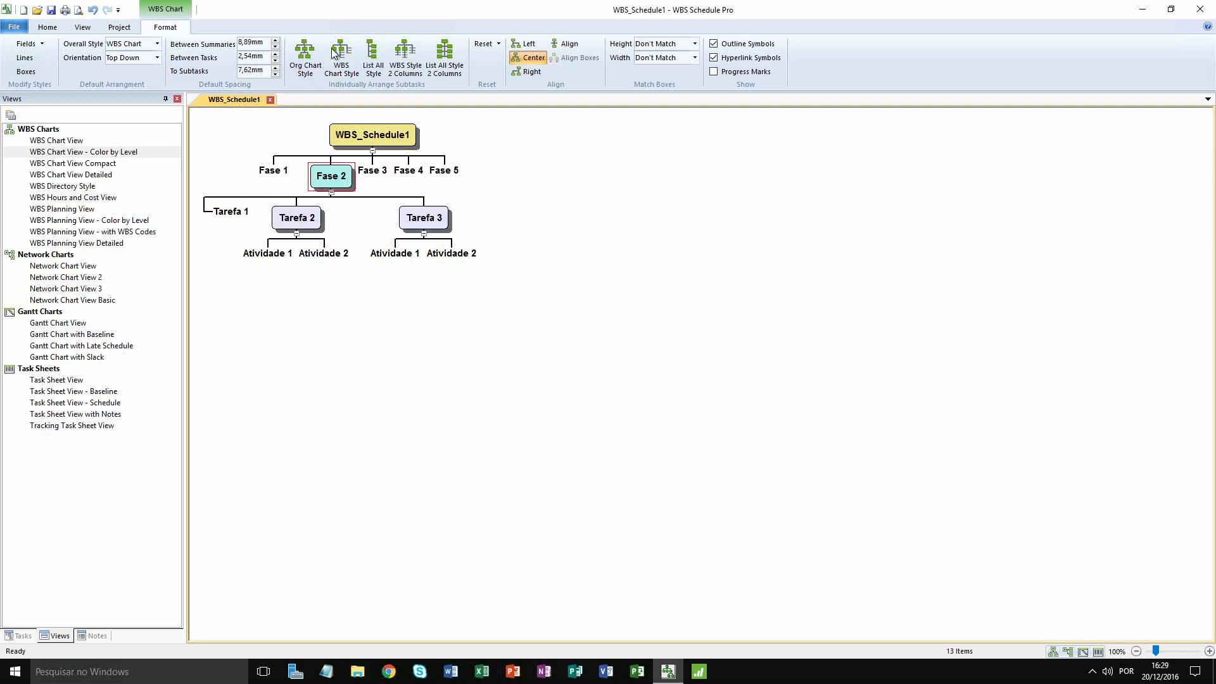
click(372, 56)
Step: Arrange the subtasks of Tarefa 2 and Tarefa 3 in List All Style and those of Fase 2 in Org Chart Style
click(377, 241)
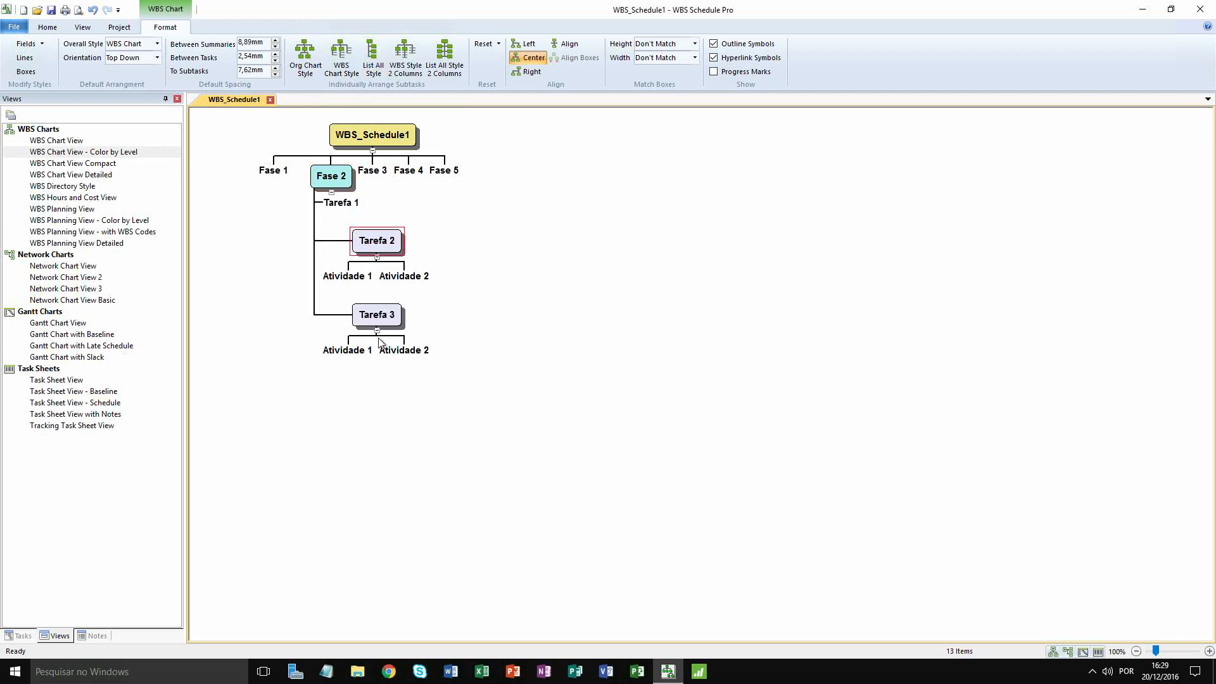
ctrl+click(381, 319)
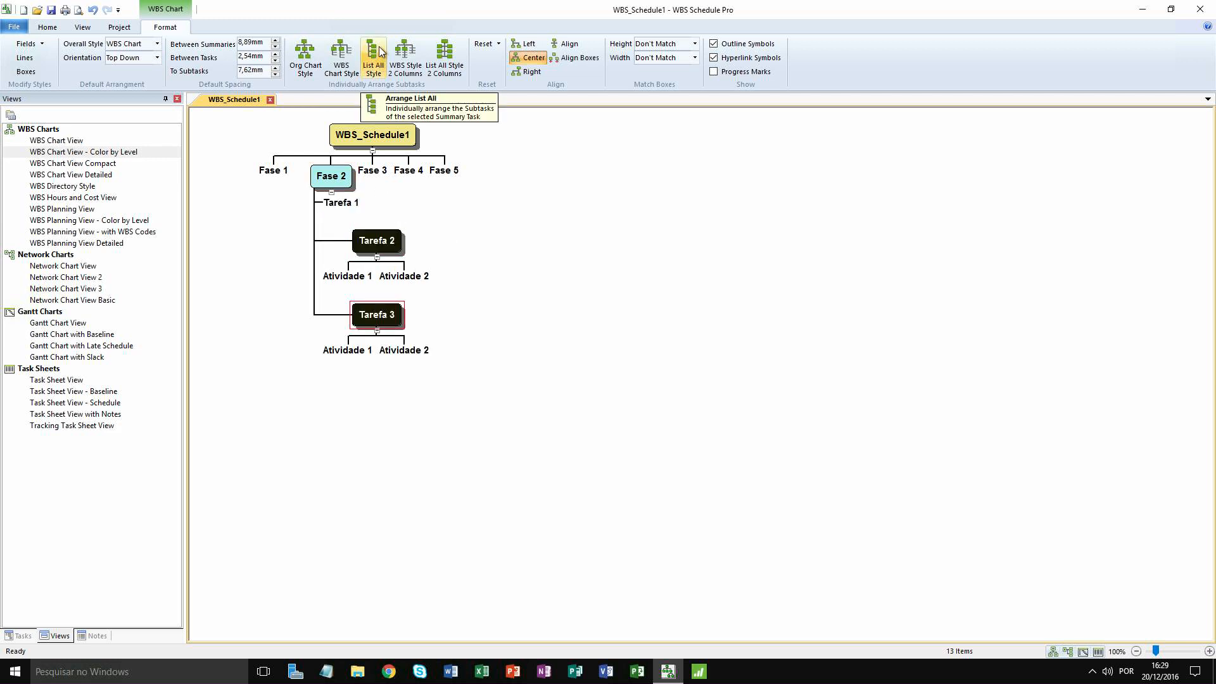
click(372, 58)
click(492, 251)
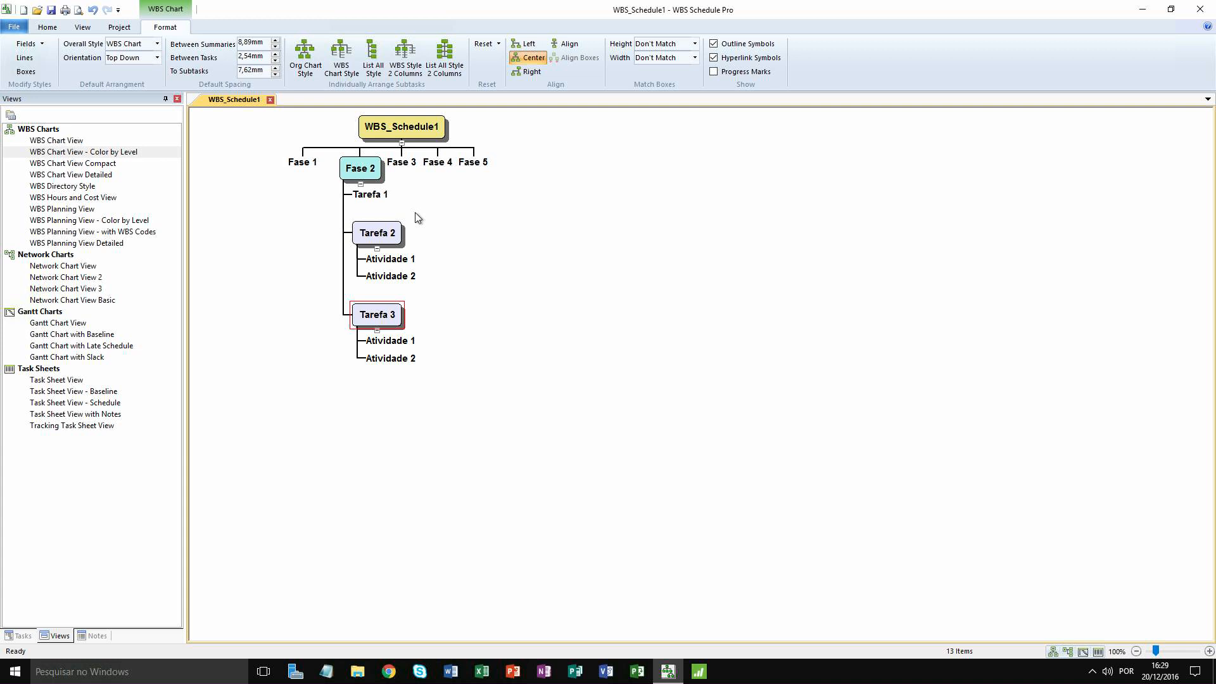
click(370, 170)
click(318, 55)
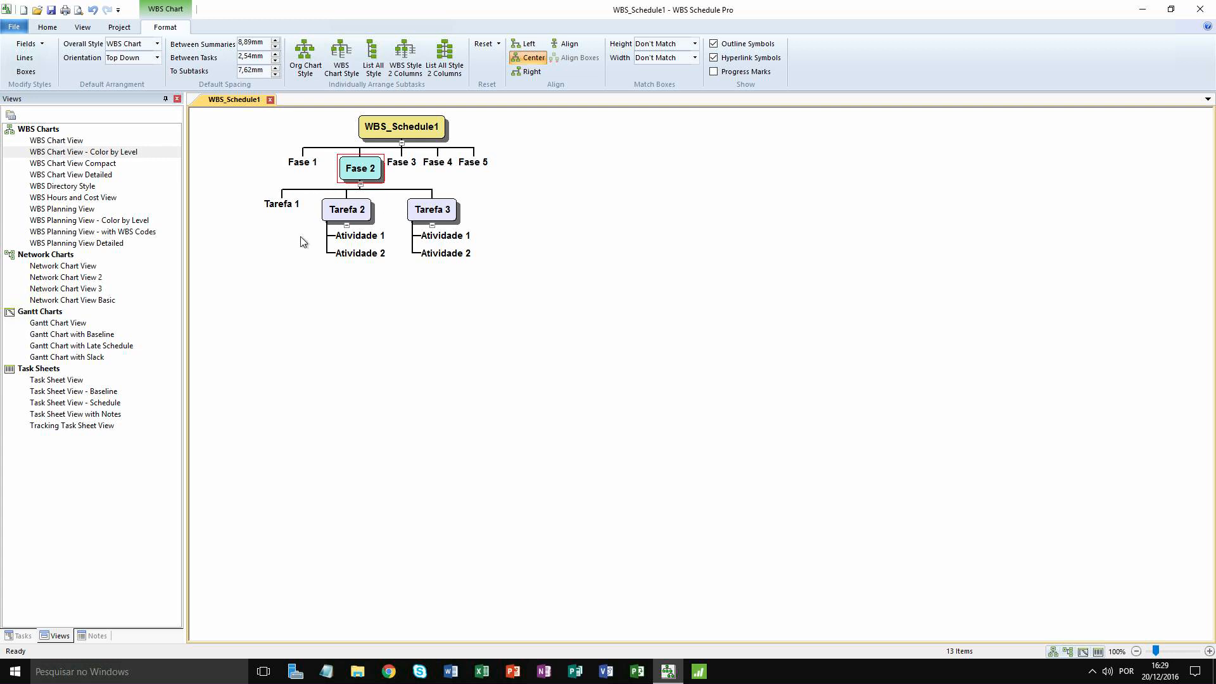
Step: Switch to the WBS Chart View and add the note "Esta é uma nota teste!" to Atividade 1 under Tarefa 2
click(71, 222)
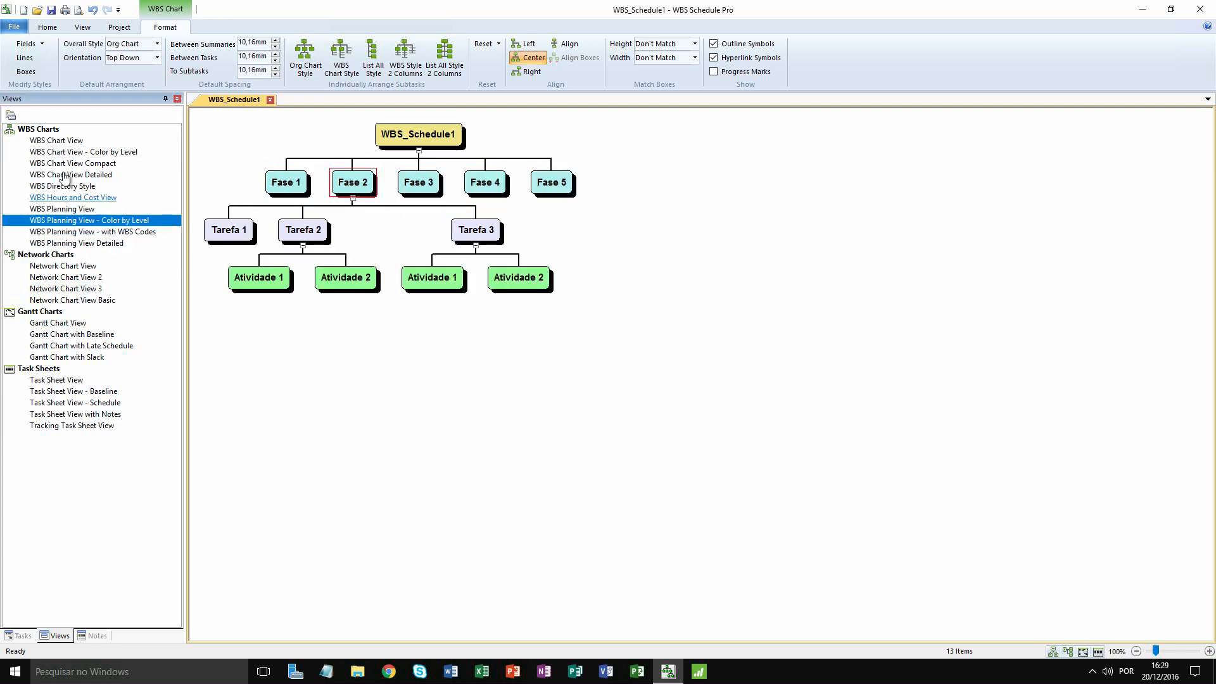
click(66, 143)
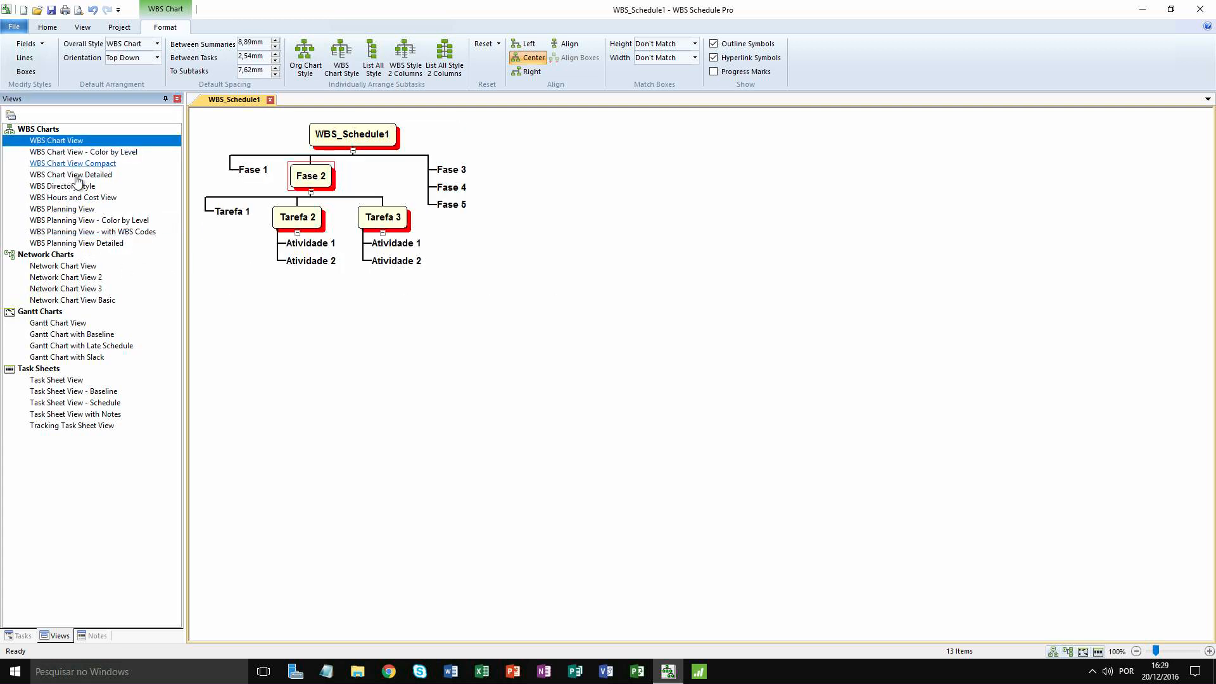
double_click(310, 246)
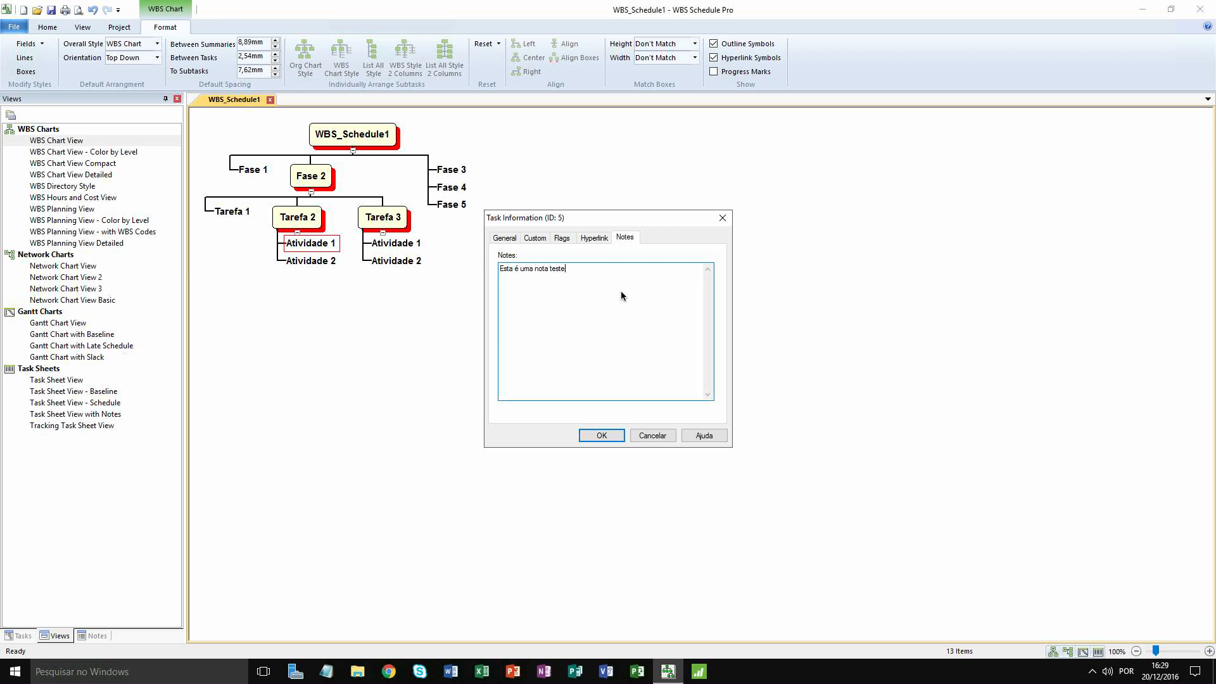
click(592, 437)
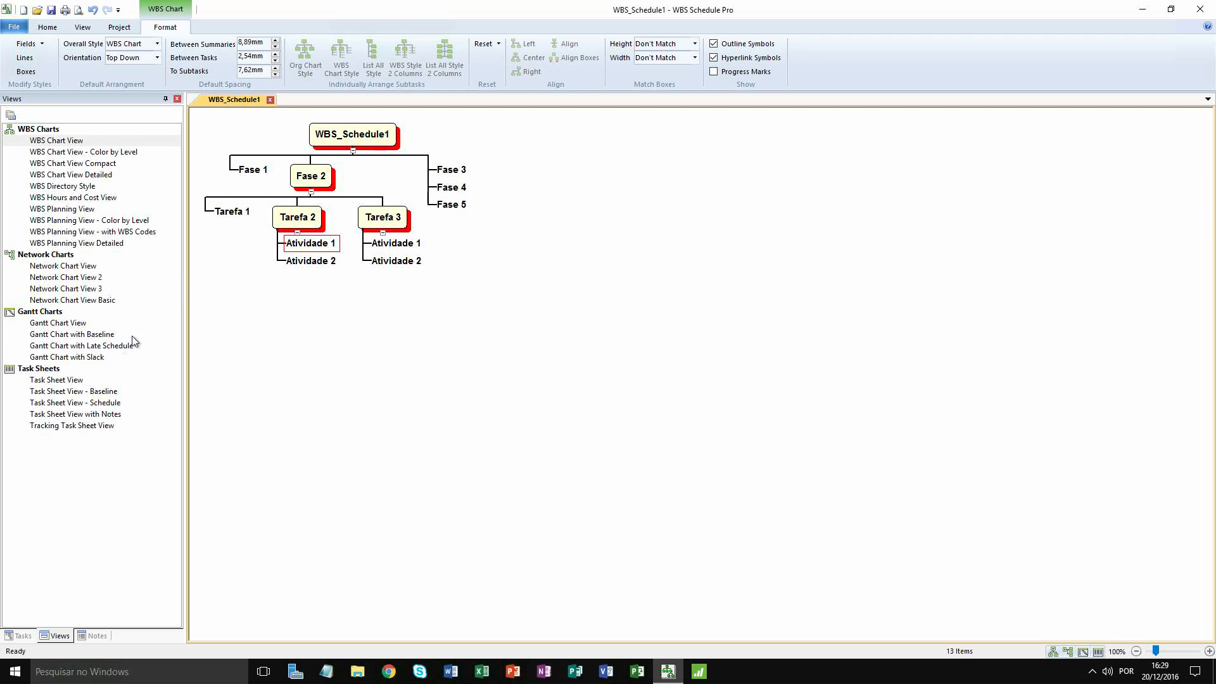
Step: Show the Task Sheet View with Notes and collapse Tarefa 3 and Tarefa 2 in the outline
click(57, 380)
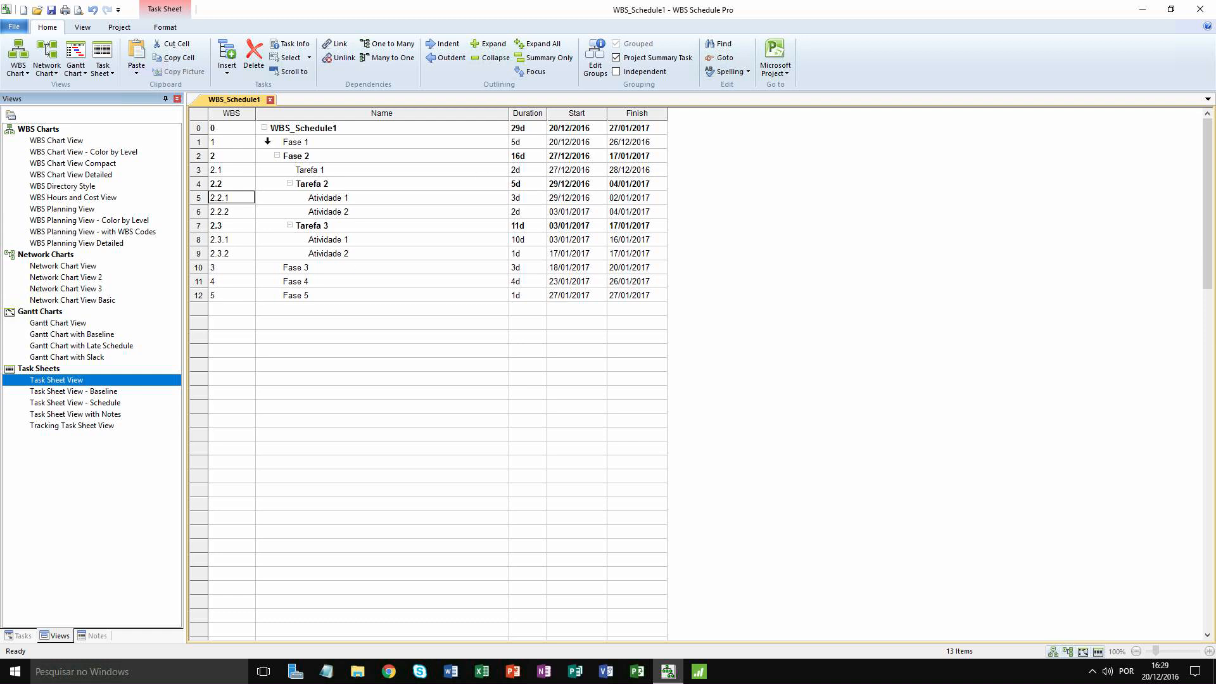
click(78, 415)
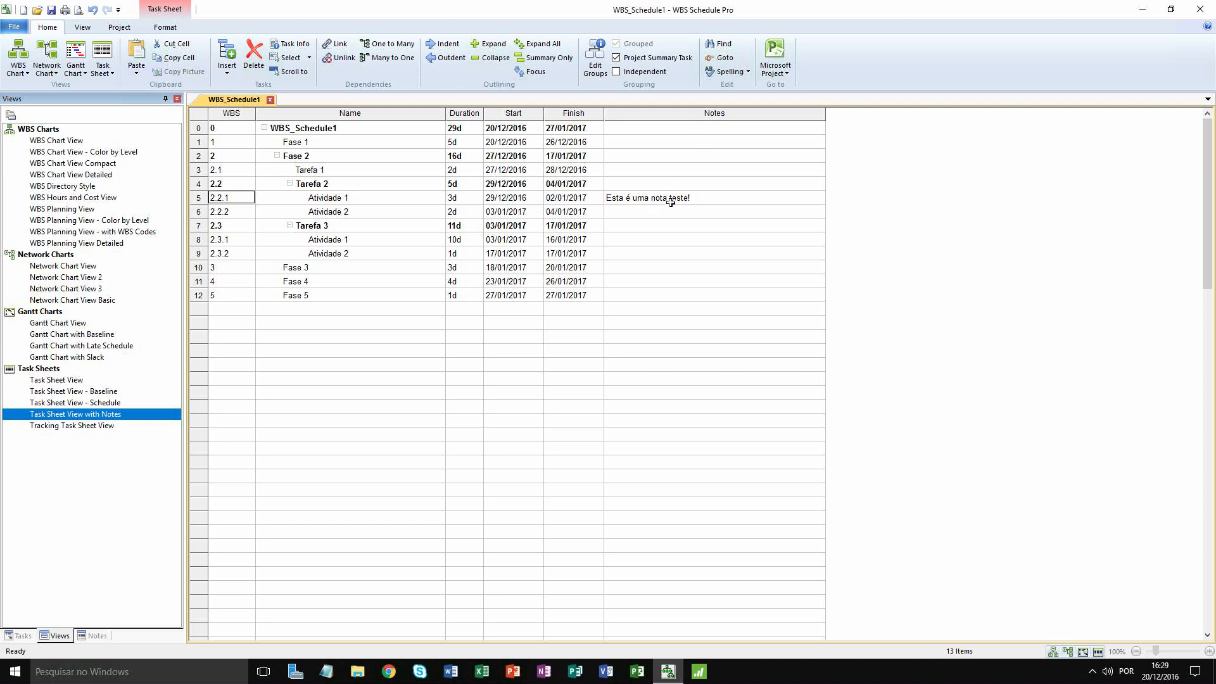
click(290, 225)
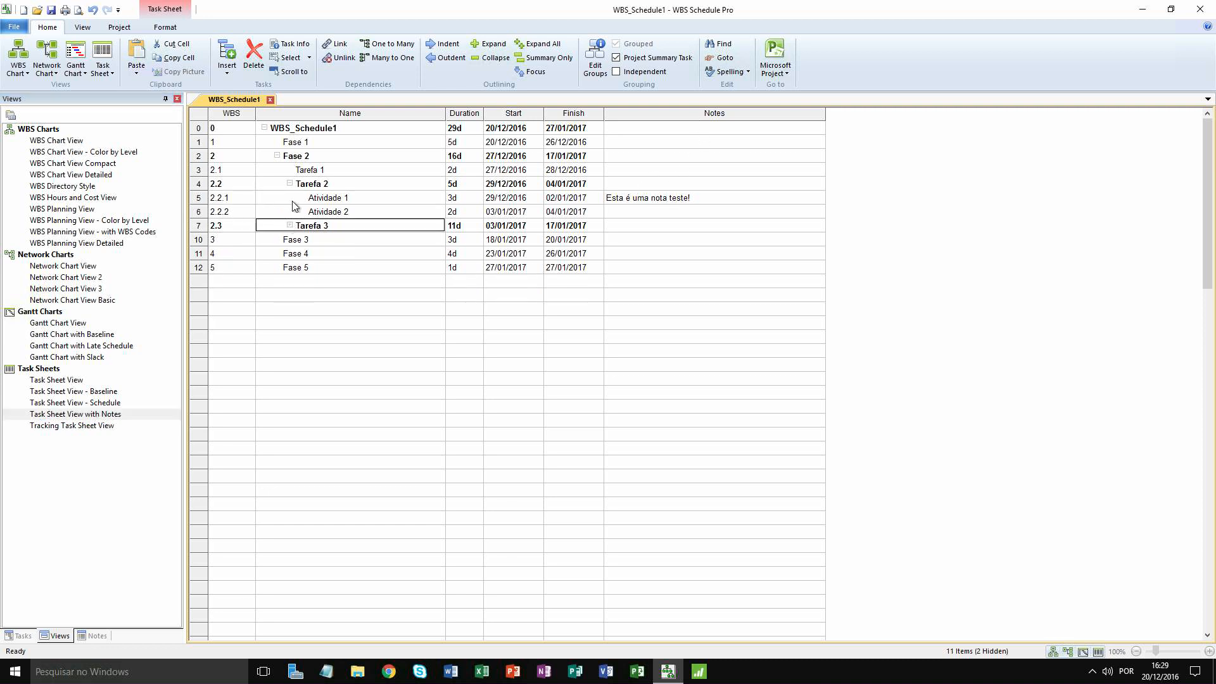
click(290, 183)
click(281, 157)
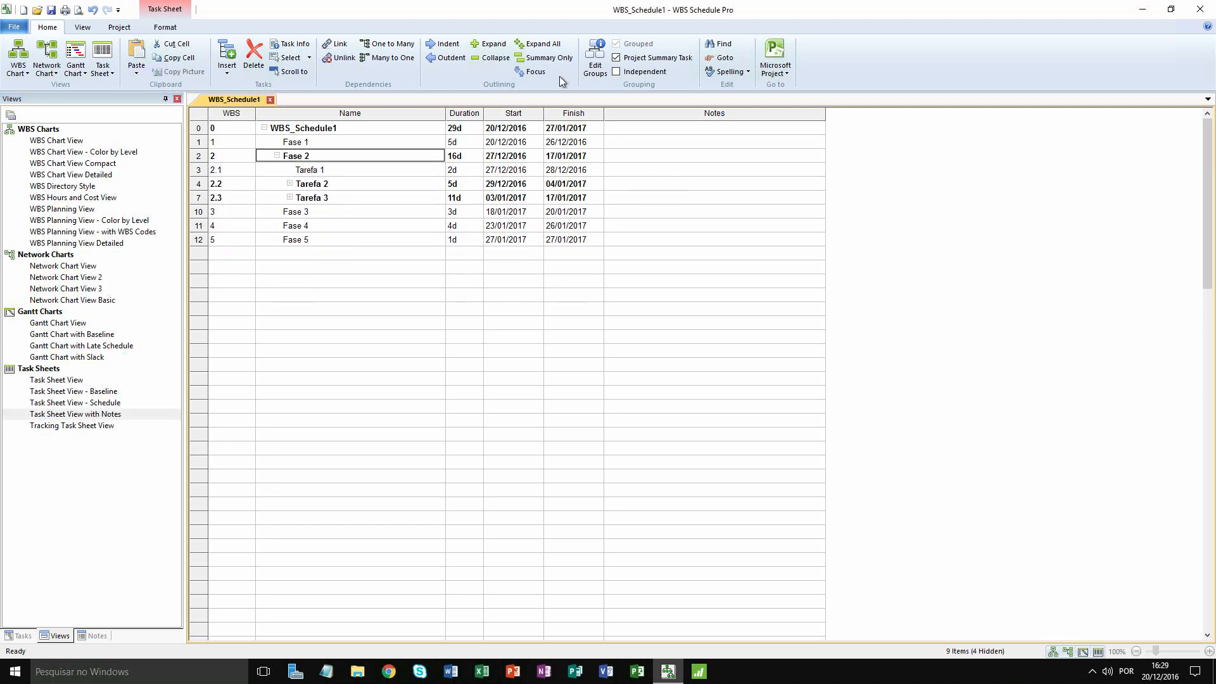
Step: Examine the collapsed outline in the WBS Chart View, Color by Level, Detailed, Directory Style, and Hours and Cost views
click(57, 140)
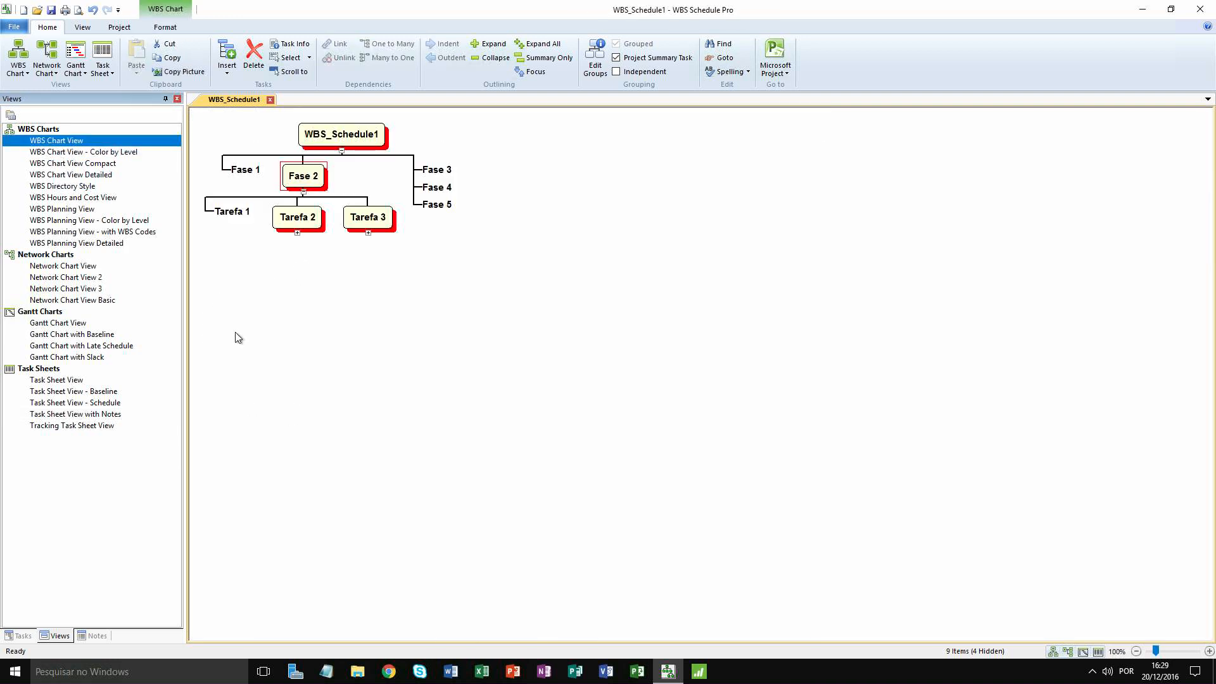
click(105, 153)
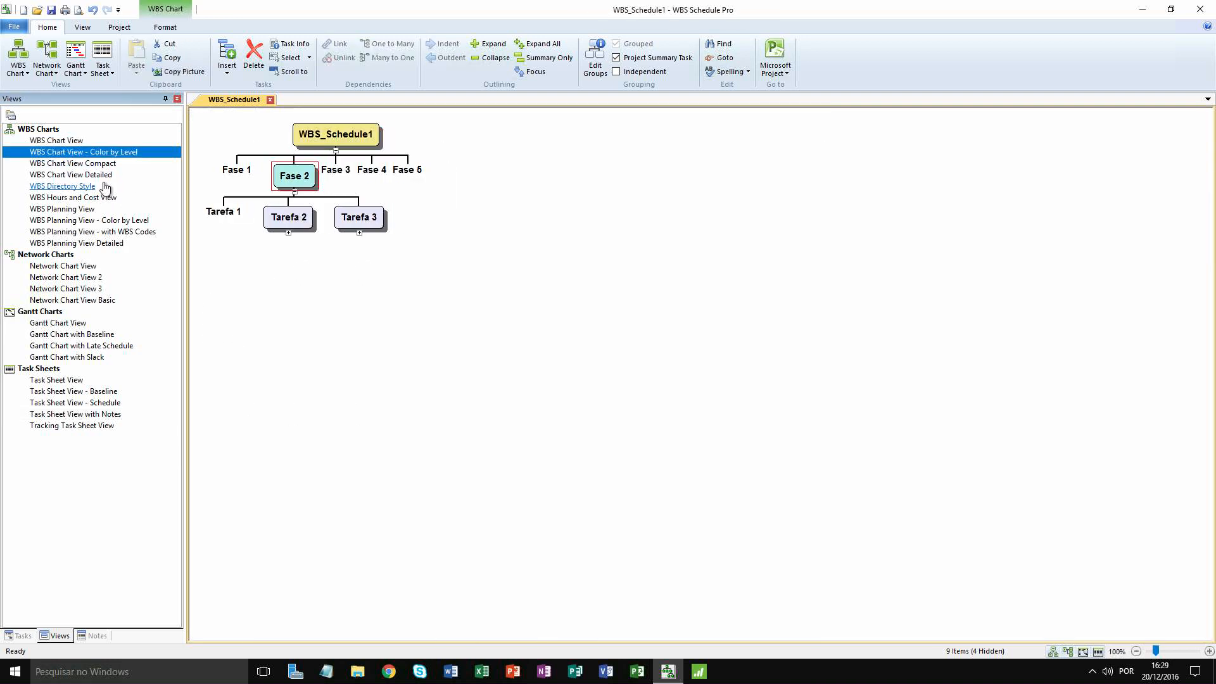
click(94, 176)
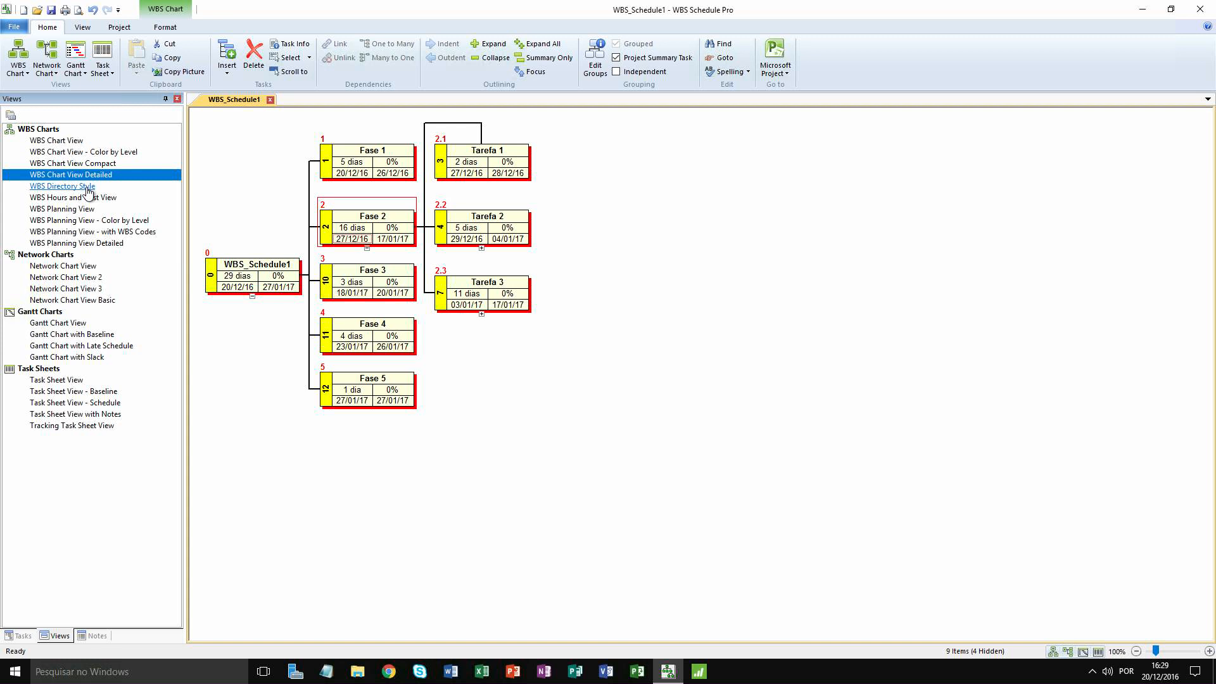
click(88, 188)
click(88, 197)
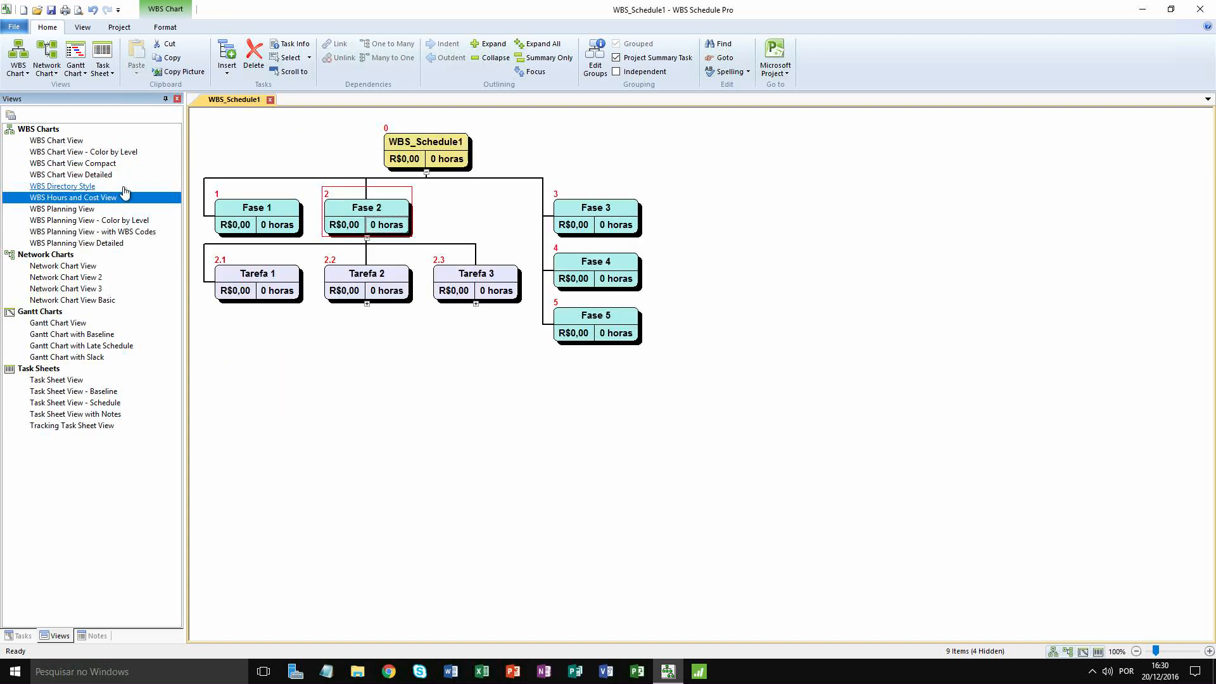
Step: Switch to the WBS Chart View - Color by Level and expand Tarefa 2 and Tarefa 3
click(89, 153)
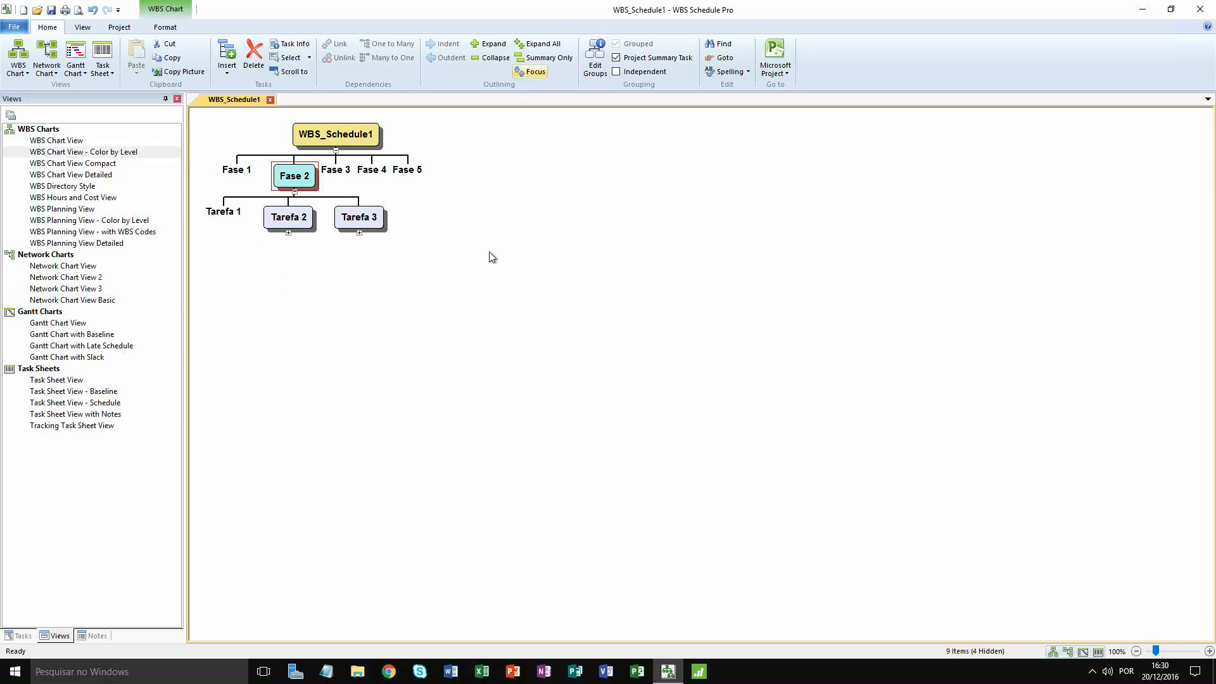
click(288, 232)
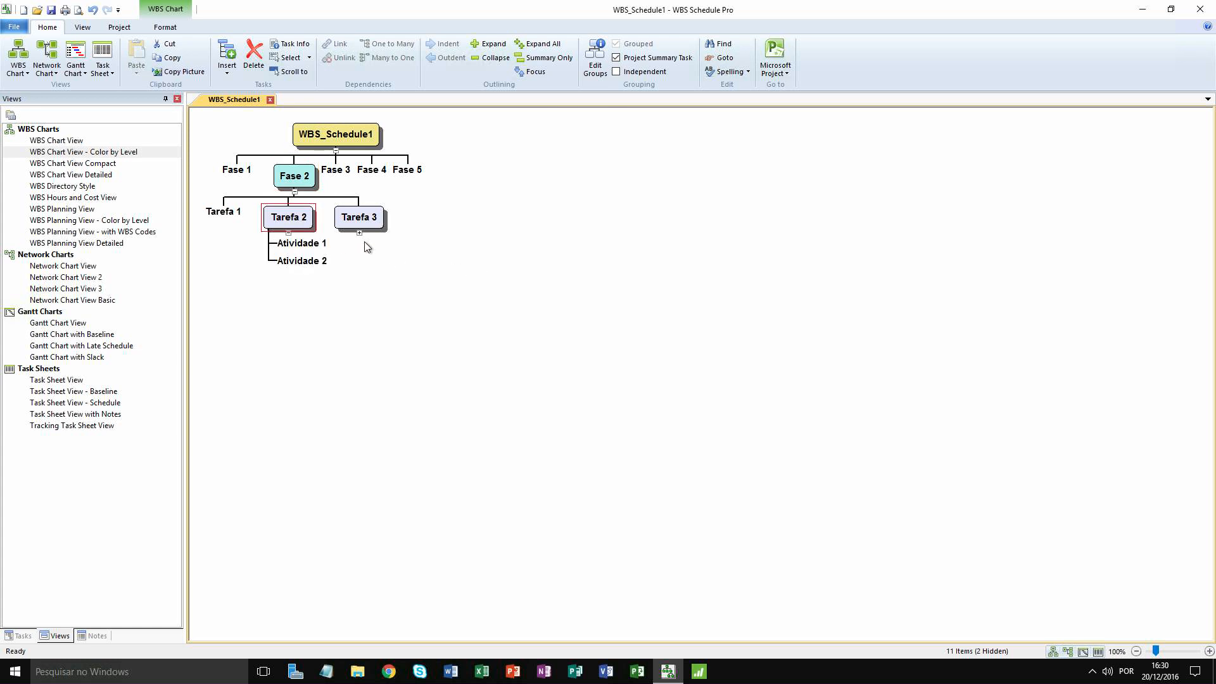
click(358, 233)
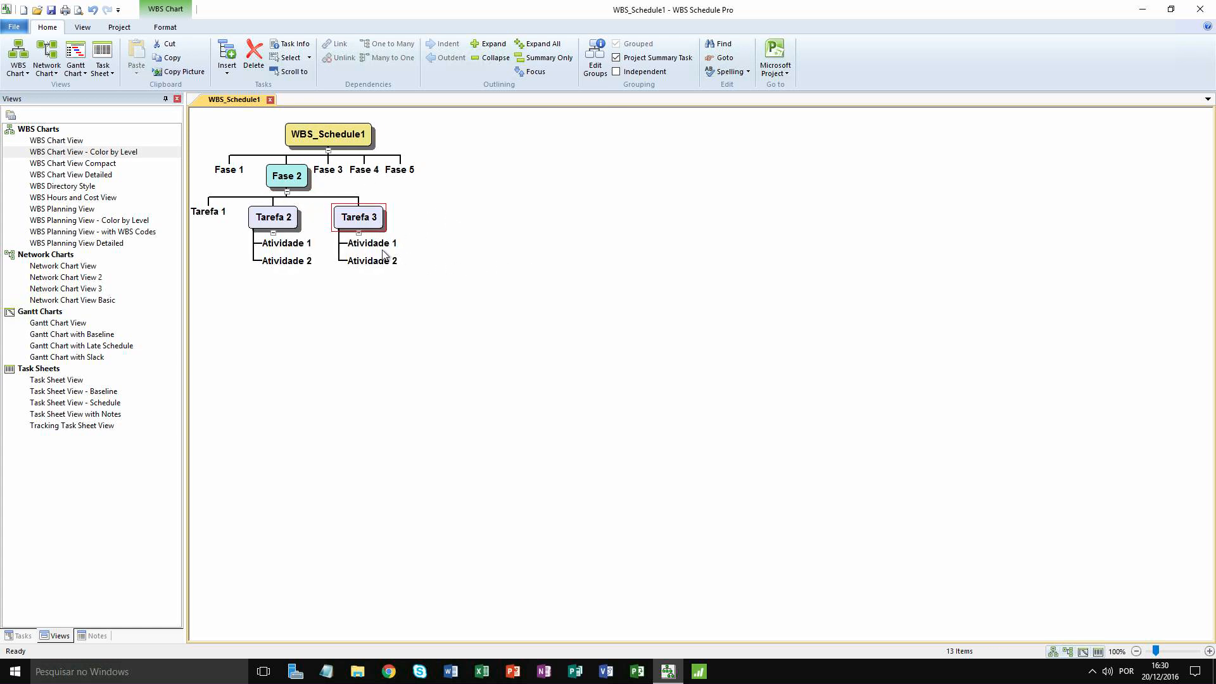
Step: Focus the chart on Tarefa 2 and its activities, and restore the full chart
click(273, 219)
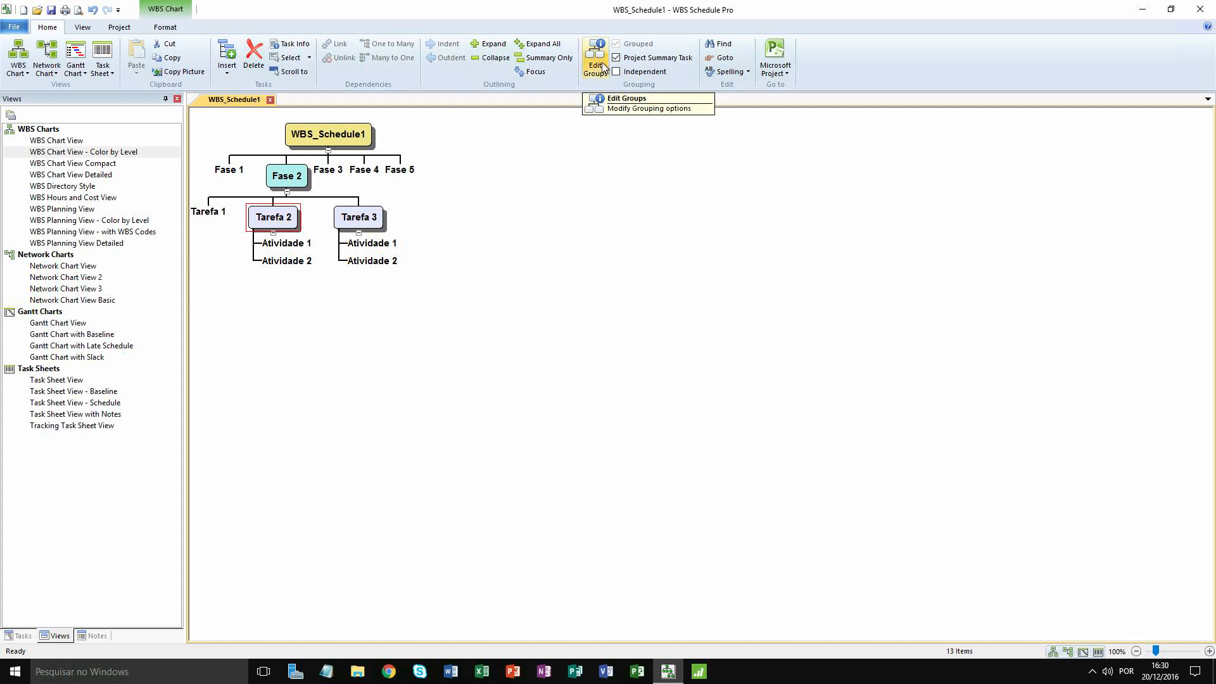
click(534, 72)
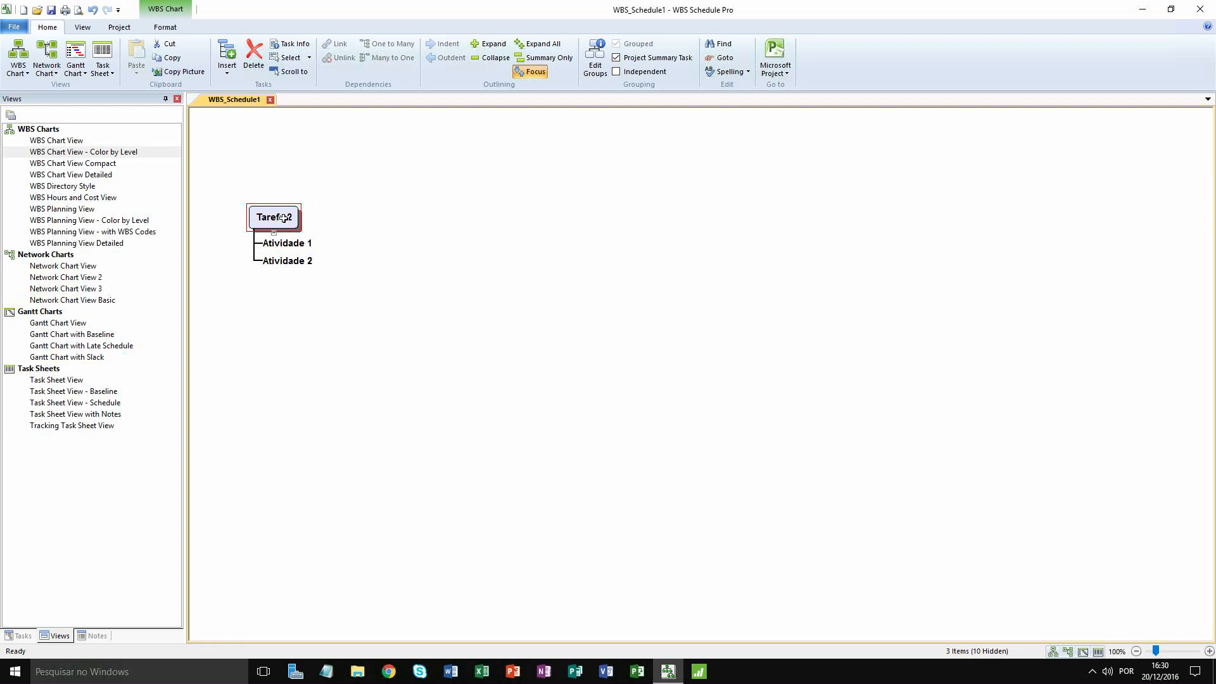
mouse_move(283, 218)
click(525, 74)
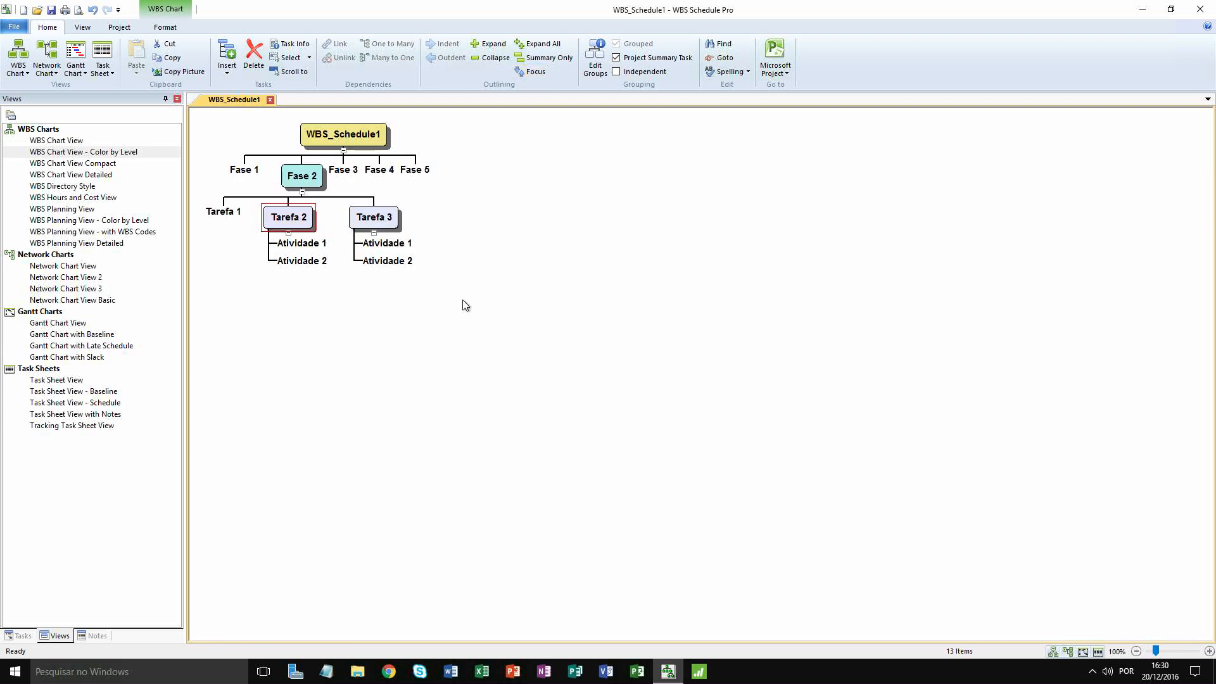
Step: Focus the chart on Fase 2 and on Tarefa 3 individually, and return to the full chart
click(309, 177)
click(536, 72)
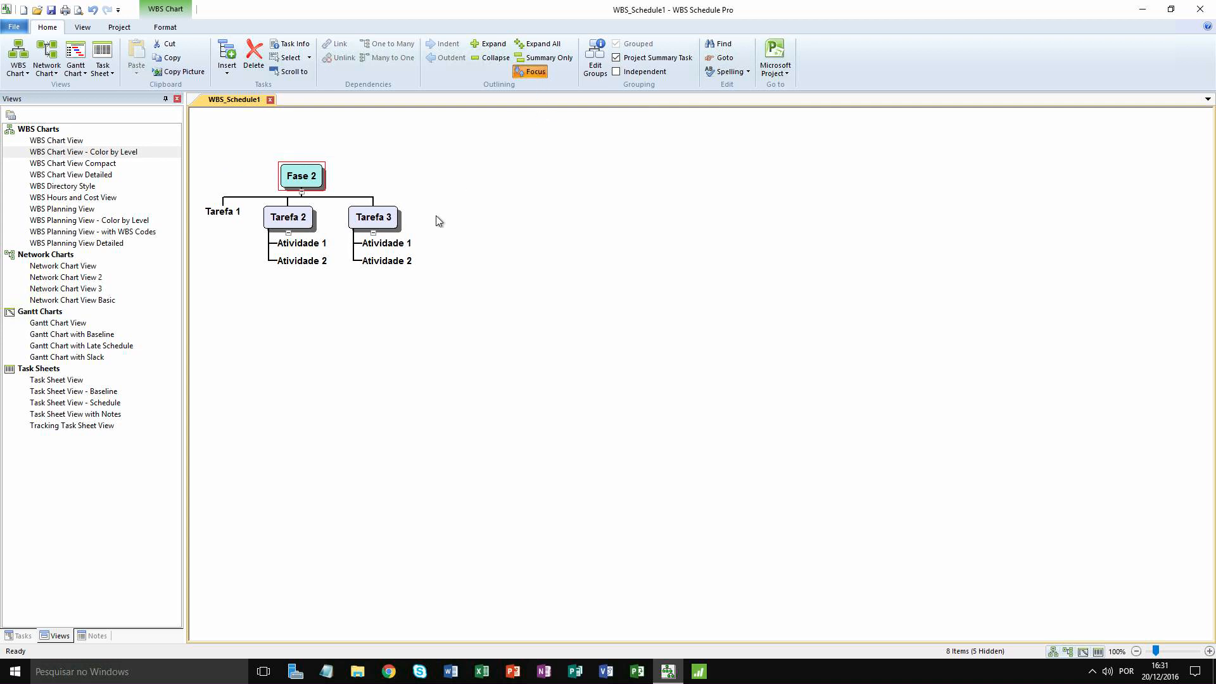
click(361, 217)
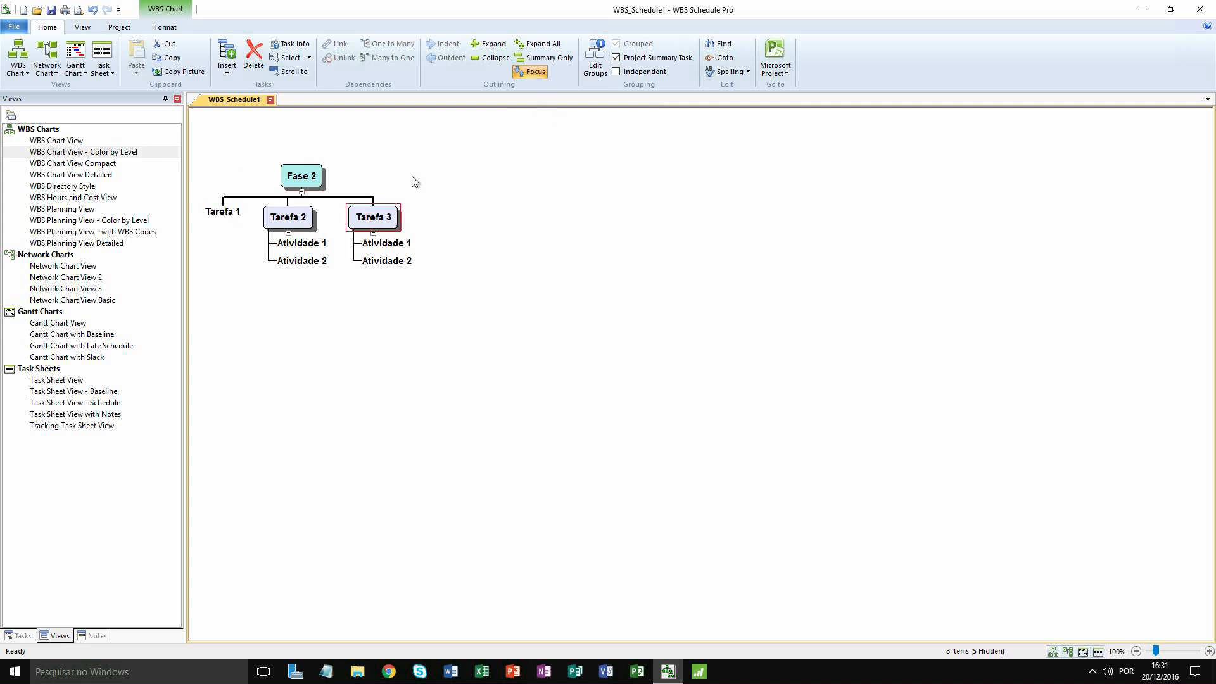
click(530, 71)
click(530, 71)
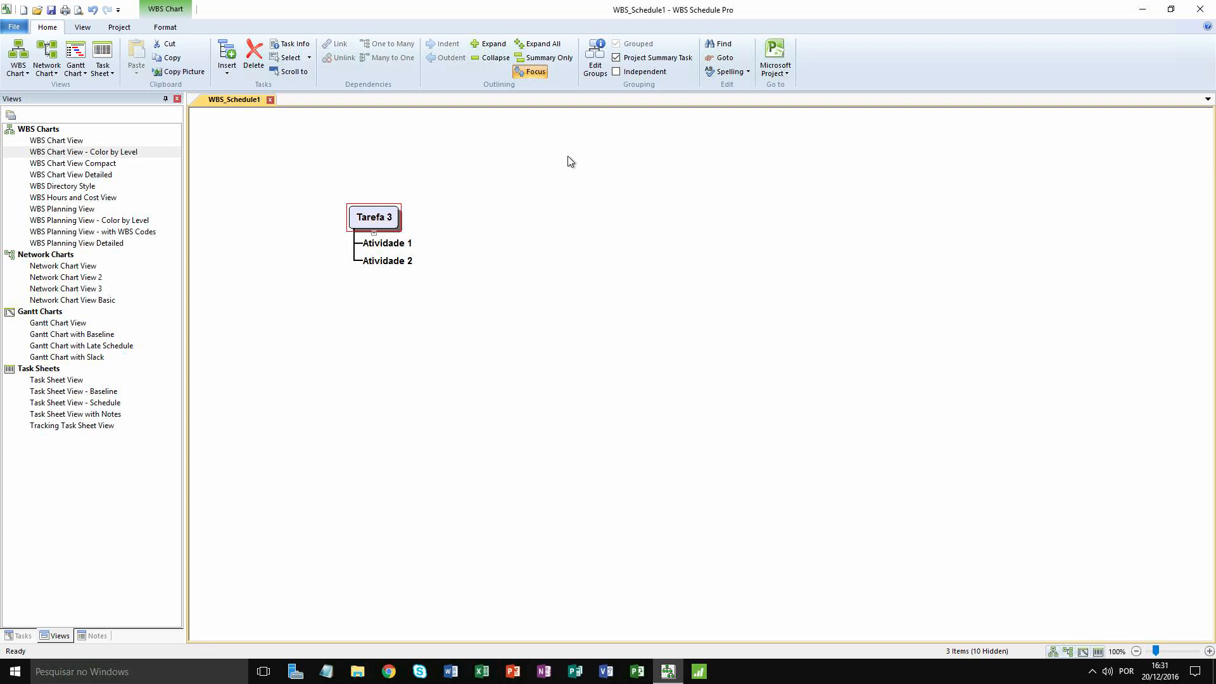
click(543, 71)
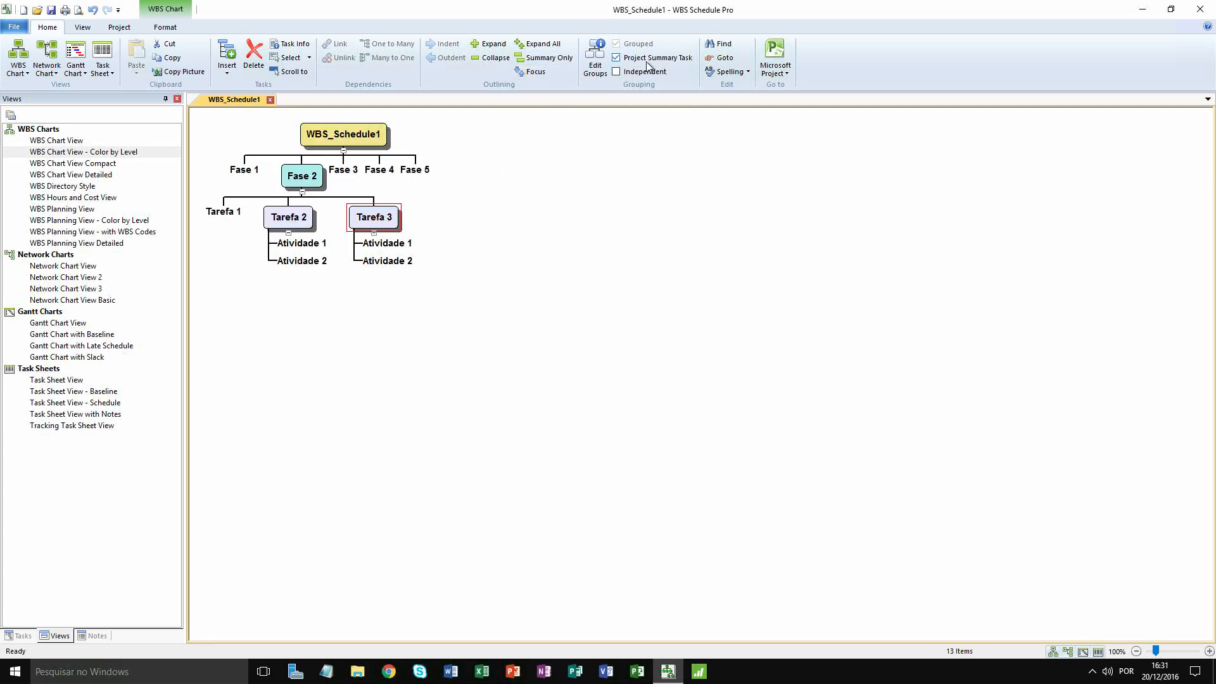
Step: Examine the notes and general information of the WBS_Schedule1 project summary task without changing them
double_click(344, 144)
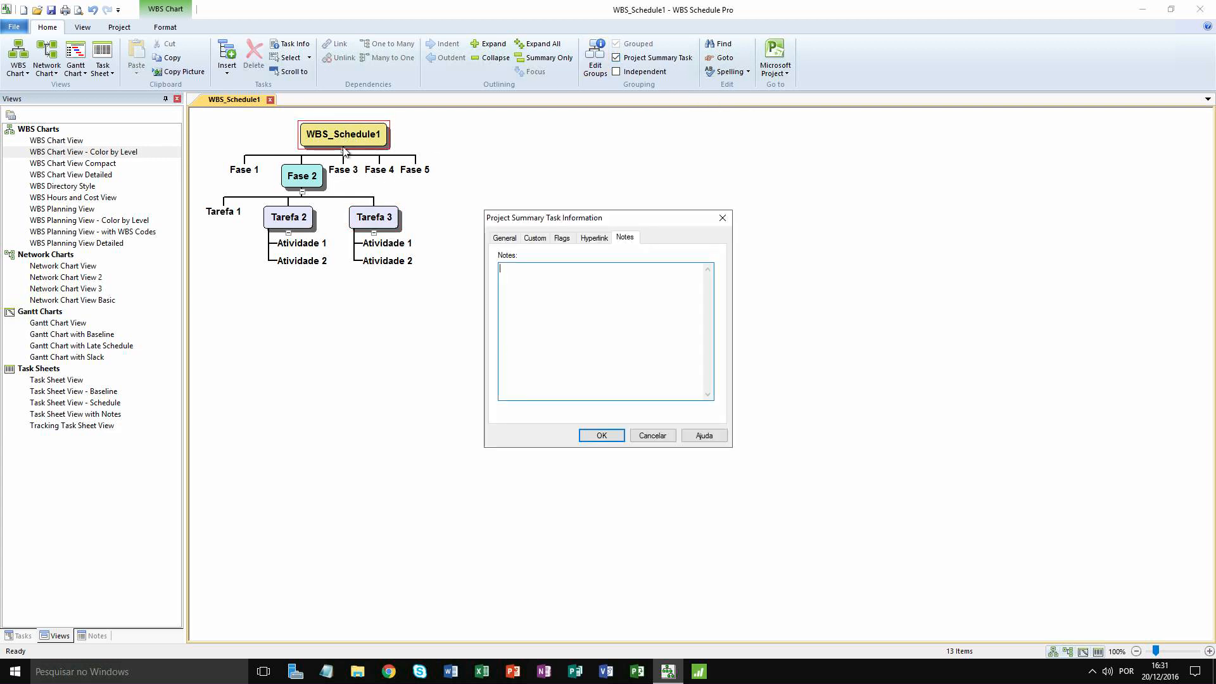
click(505, 238)
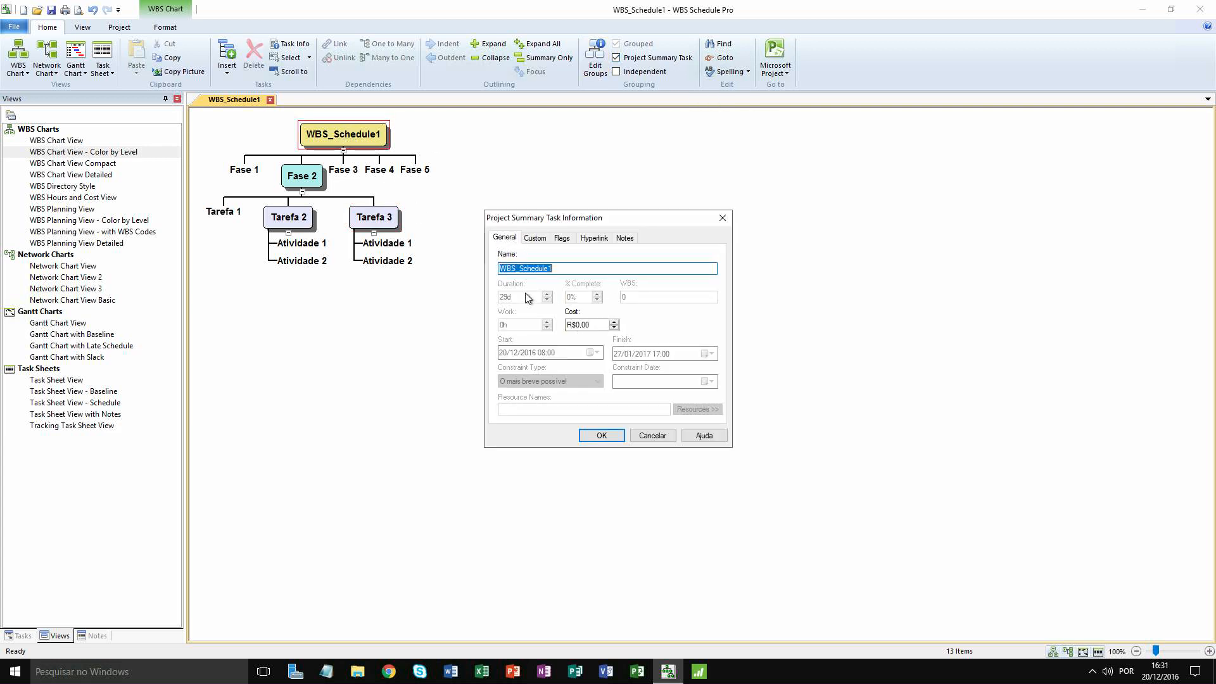
click(652, 436)
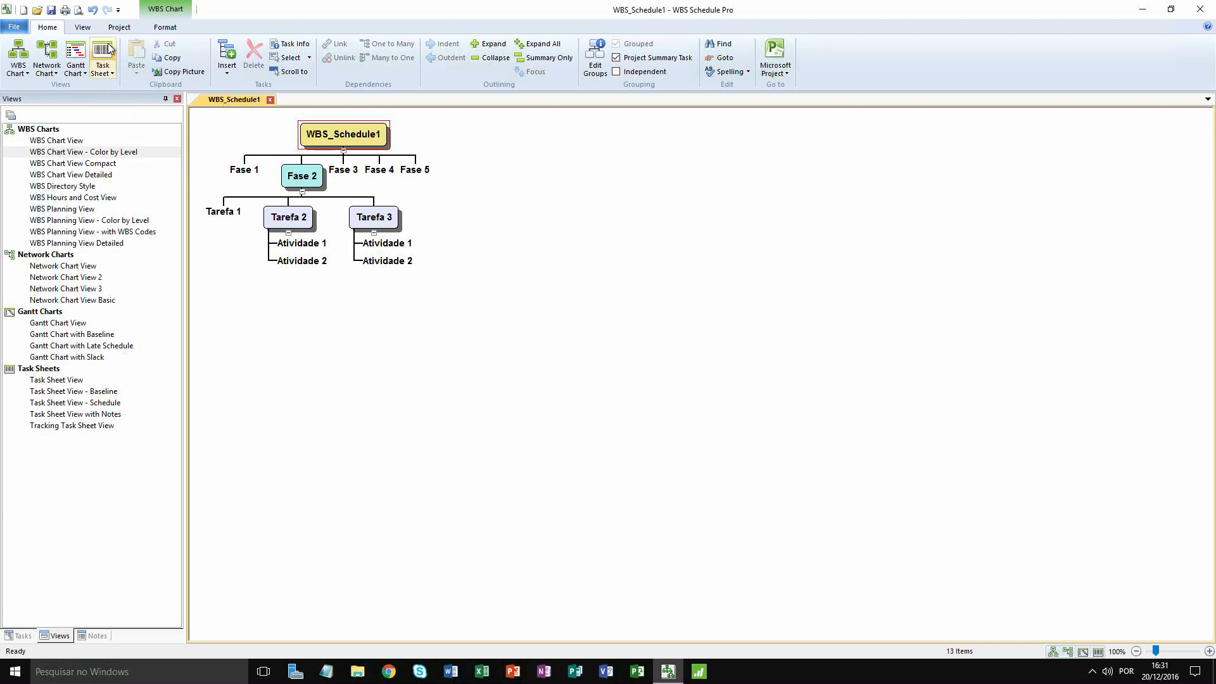
Step: Open the project options and set the project title to "Projeto Teste"
click(84, 31)
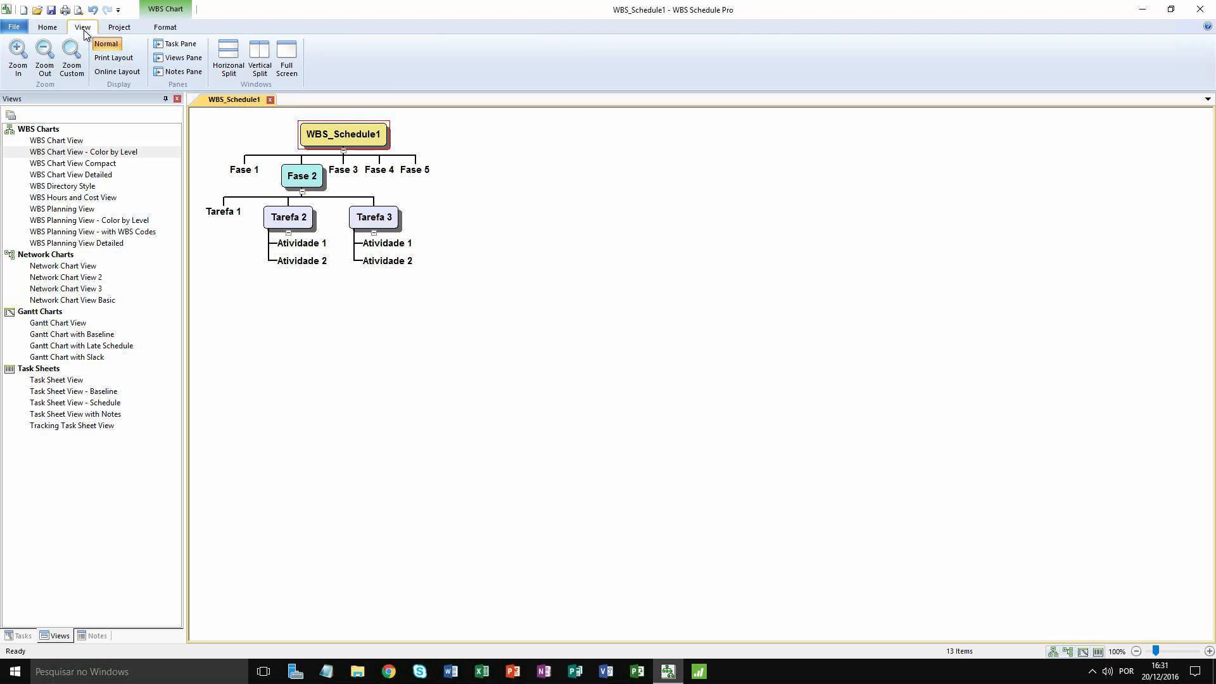
click(130, 29)
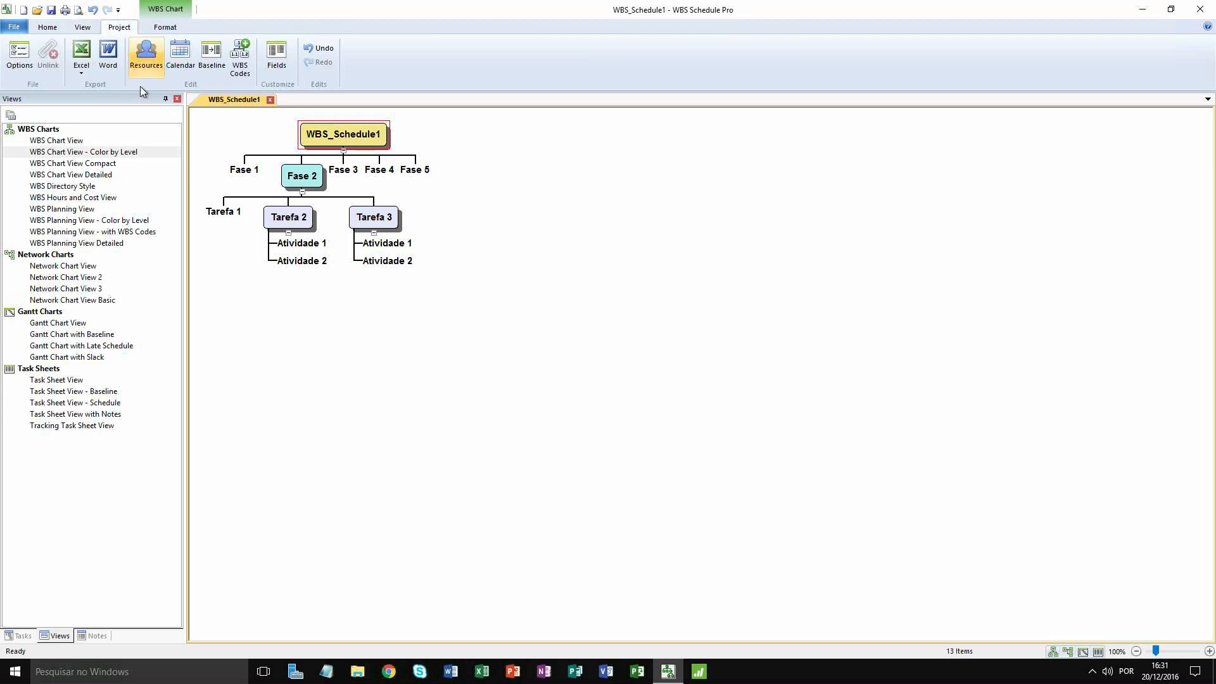
click(19, 54)
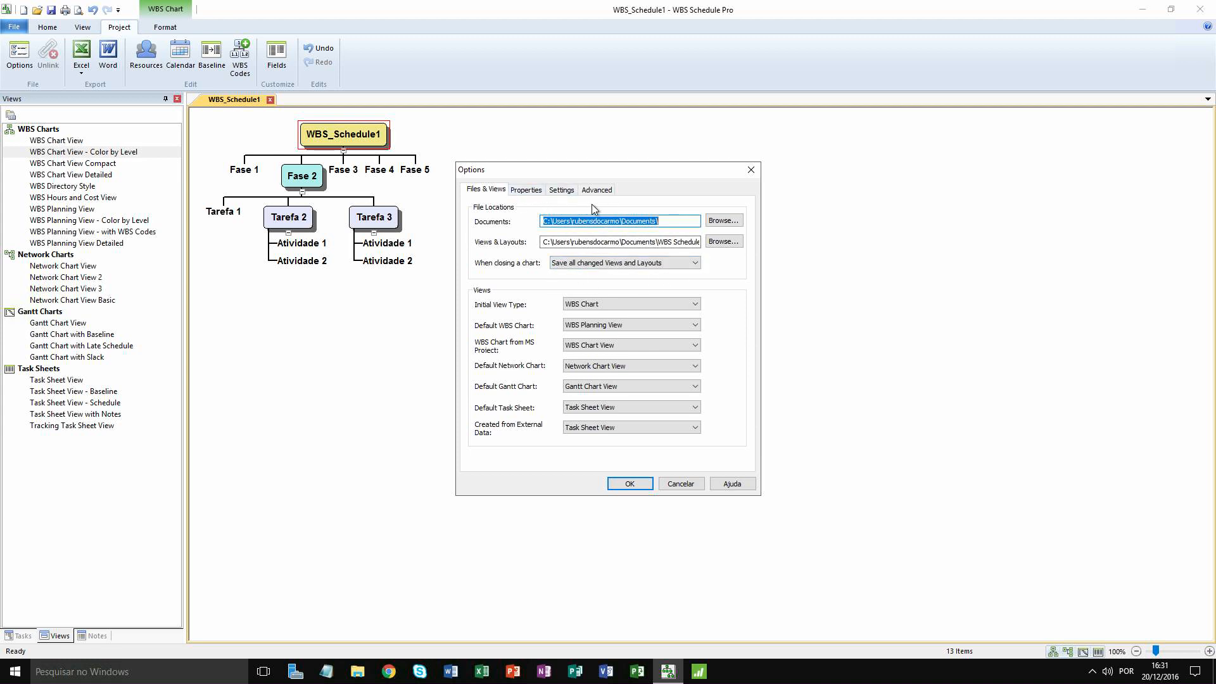
click(531, 190)
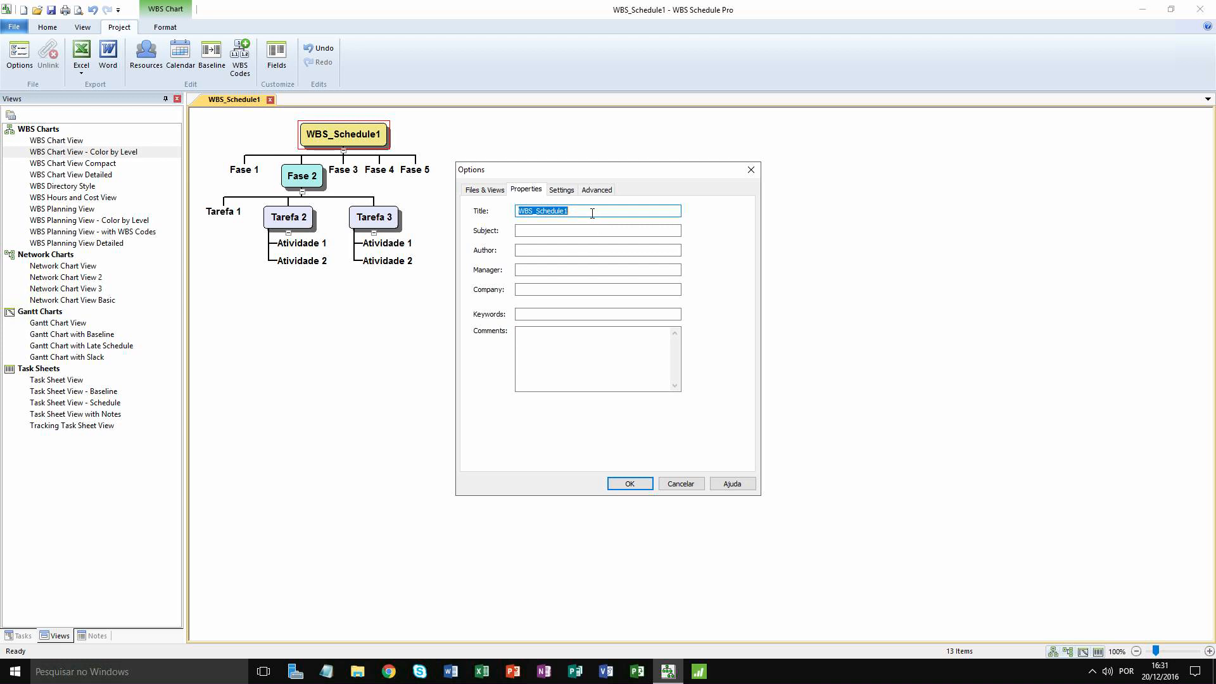
text(Projeto Teste)
Step: Review the scheduling settings, progress measure choices, advanced options and default views, and apply the project options
click(572, 194)
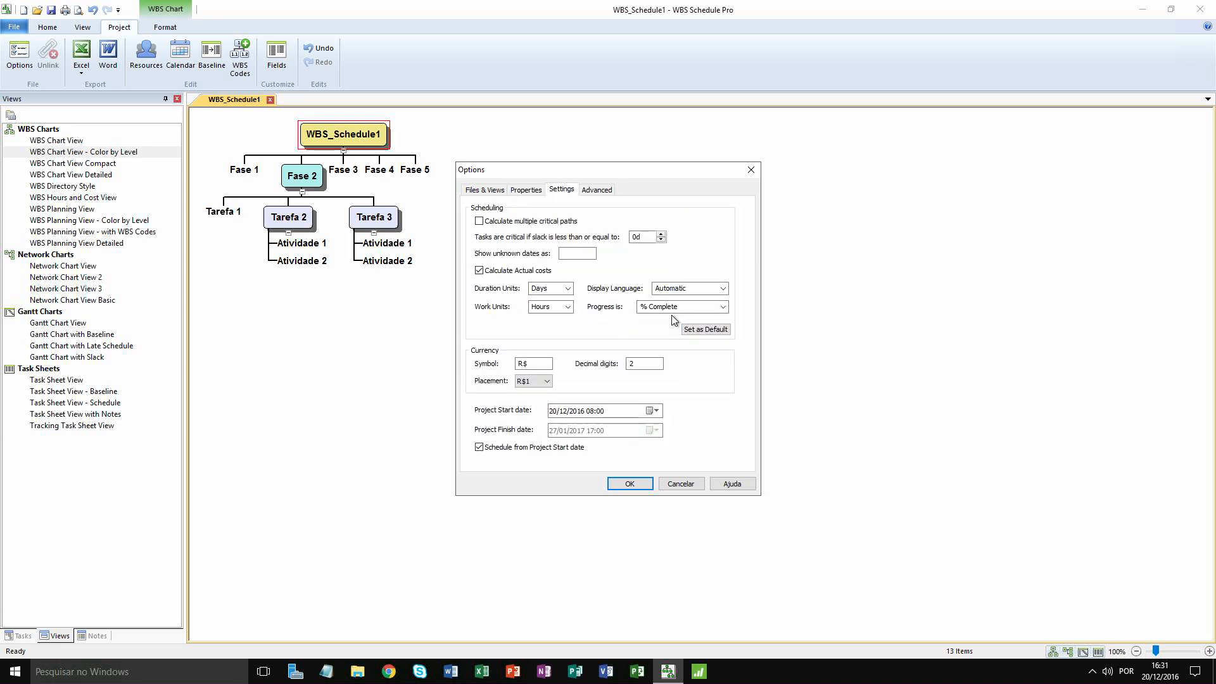
click(723, 306)
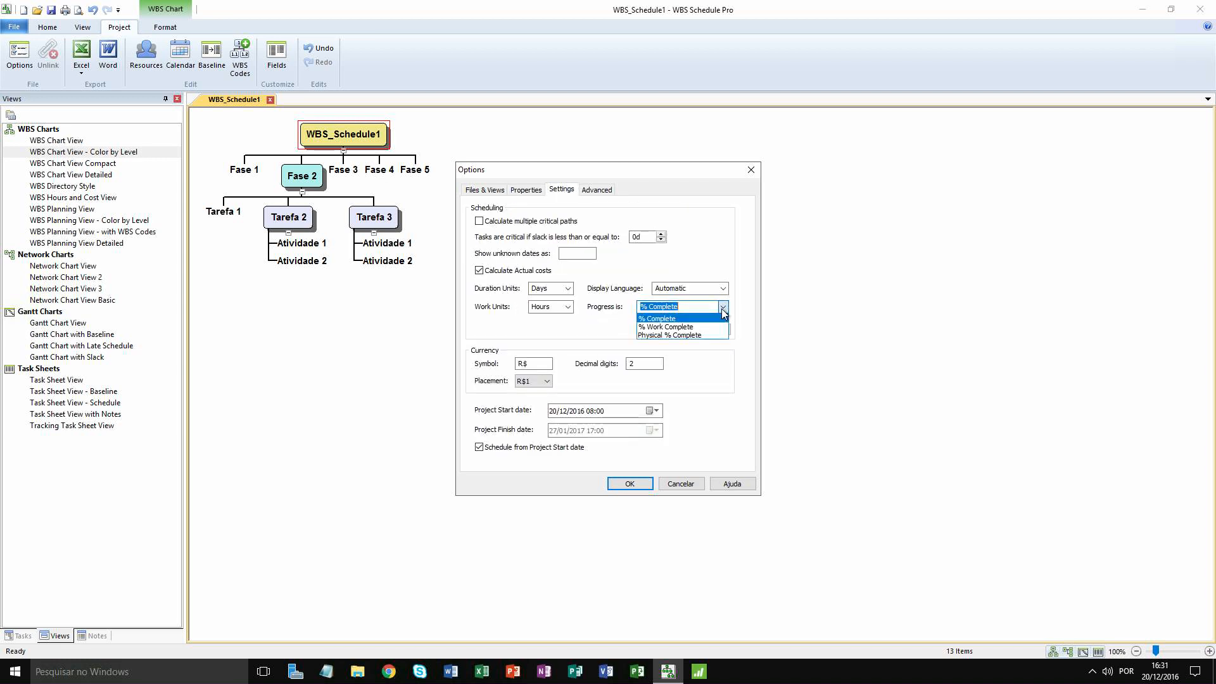
click(723, 308)
click(723, 308)
click(723, 308)
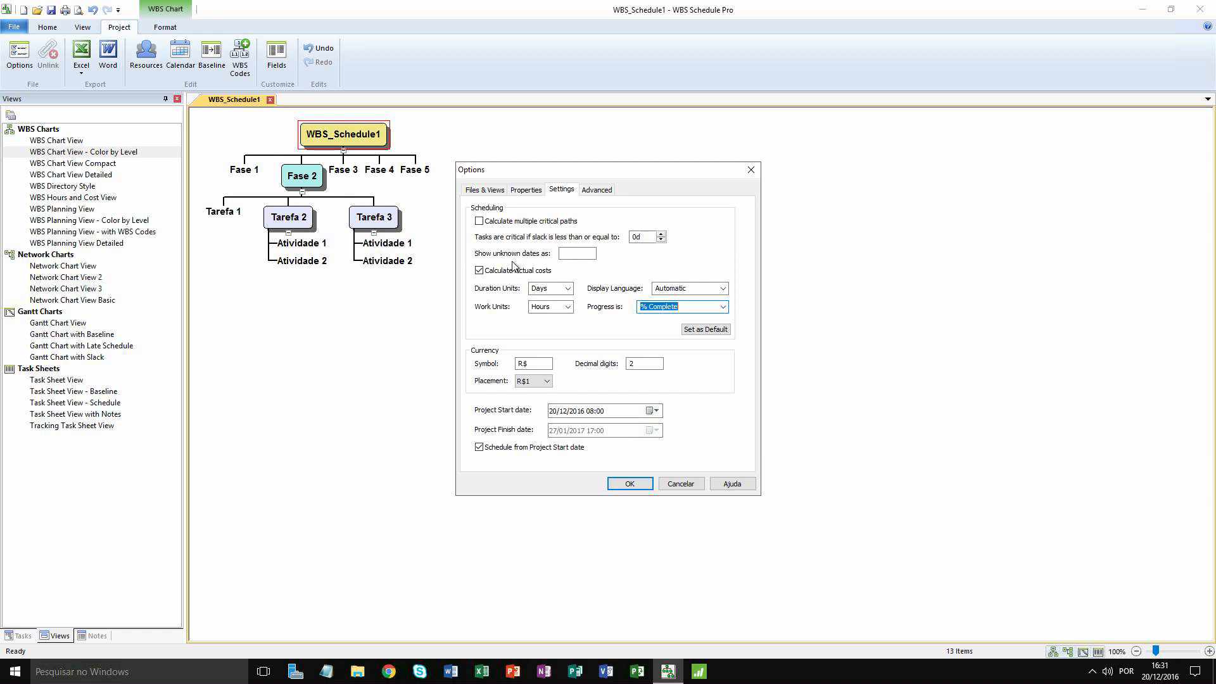
click(602, 191)
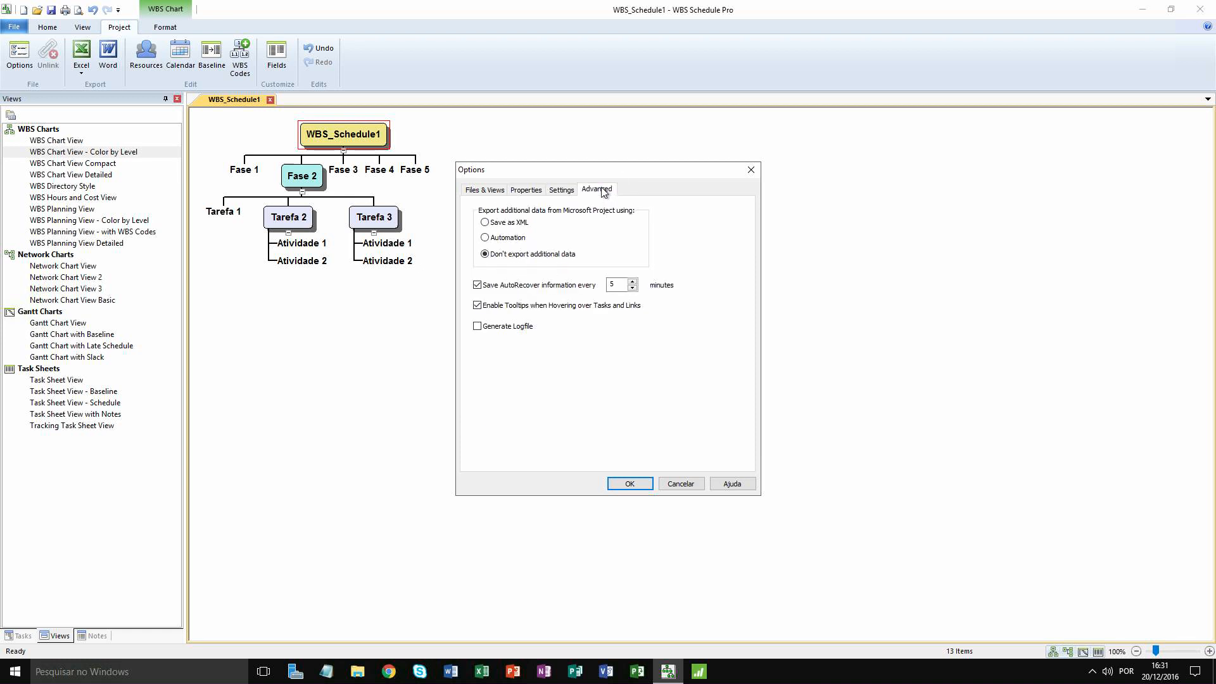
click(486, 190)
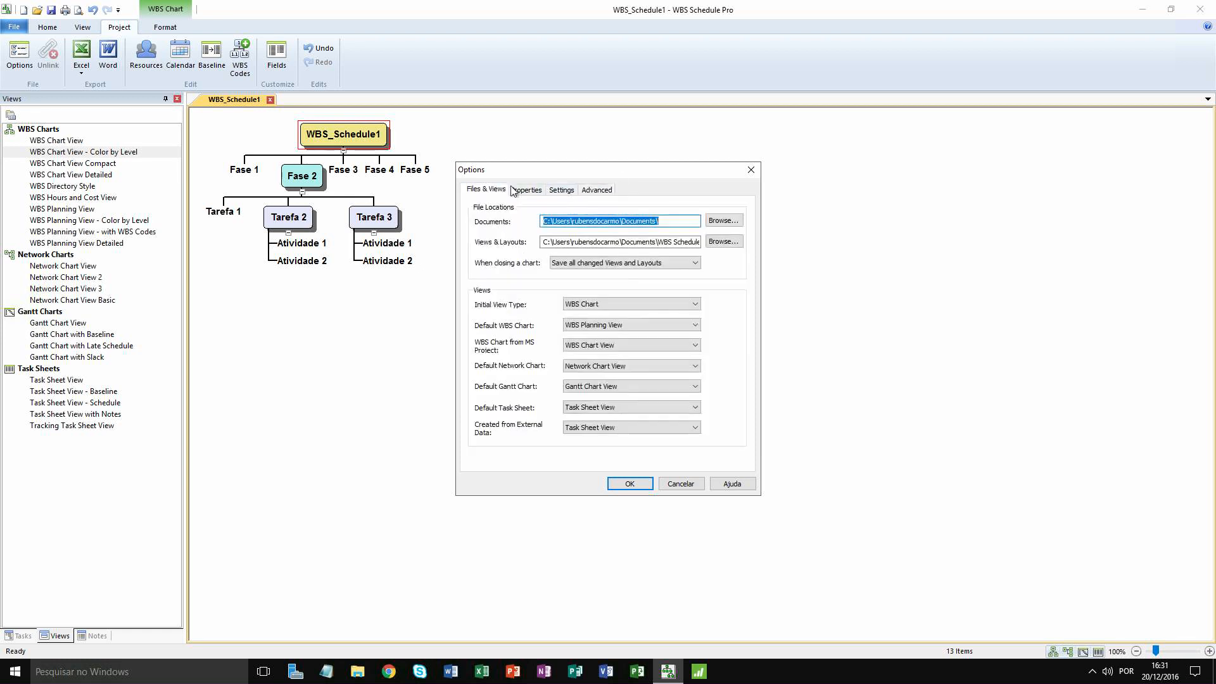
click(629, 484)
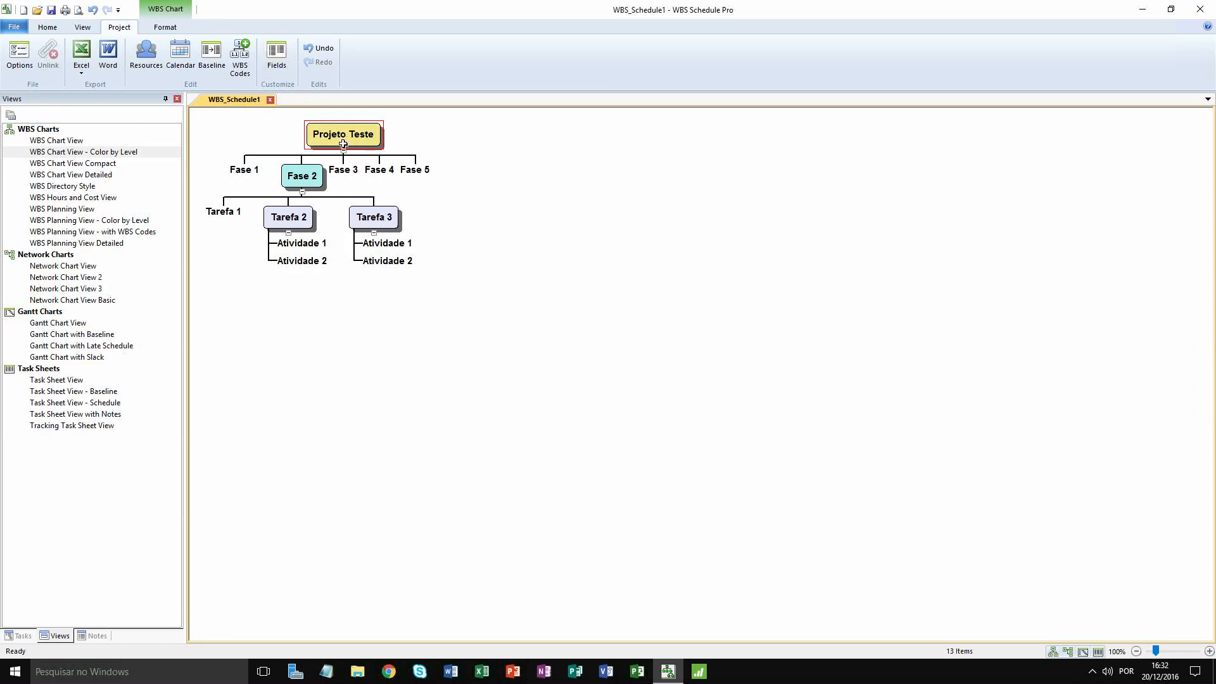
Step: Examine the project's working calendar and the resource list without changing either of them
click(179, 57)
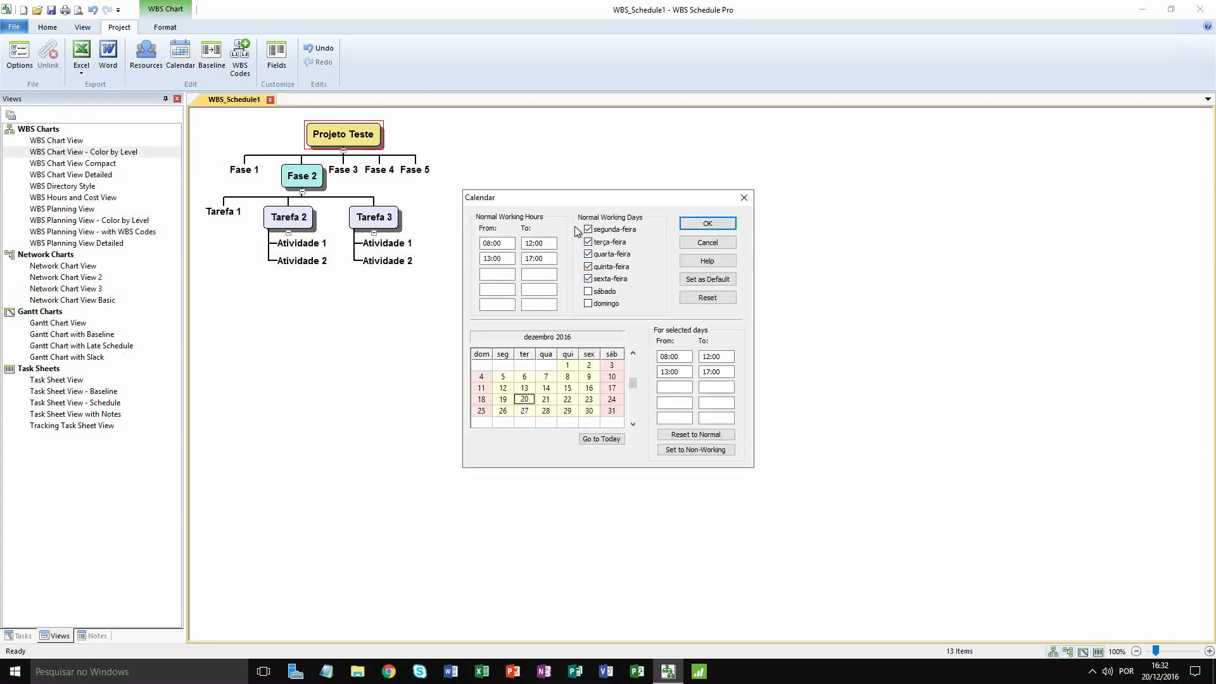
click(506, 291)
click(535, 305)
click(719, 245)
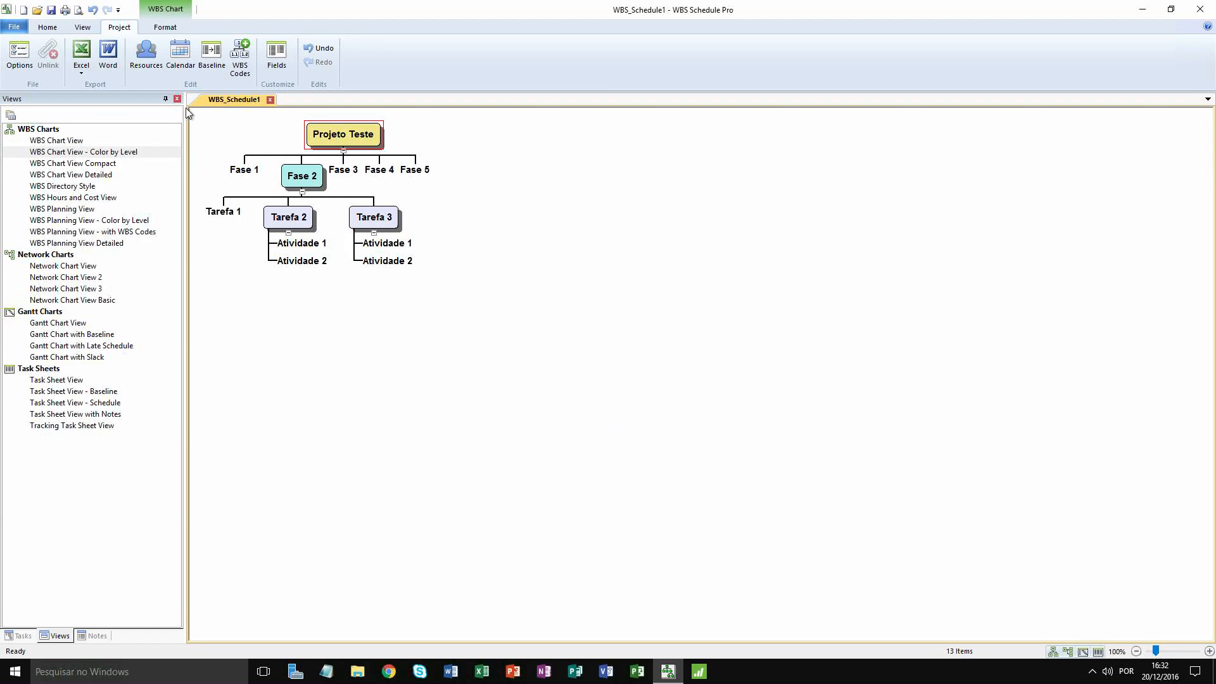
click(147, 54)
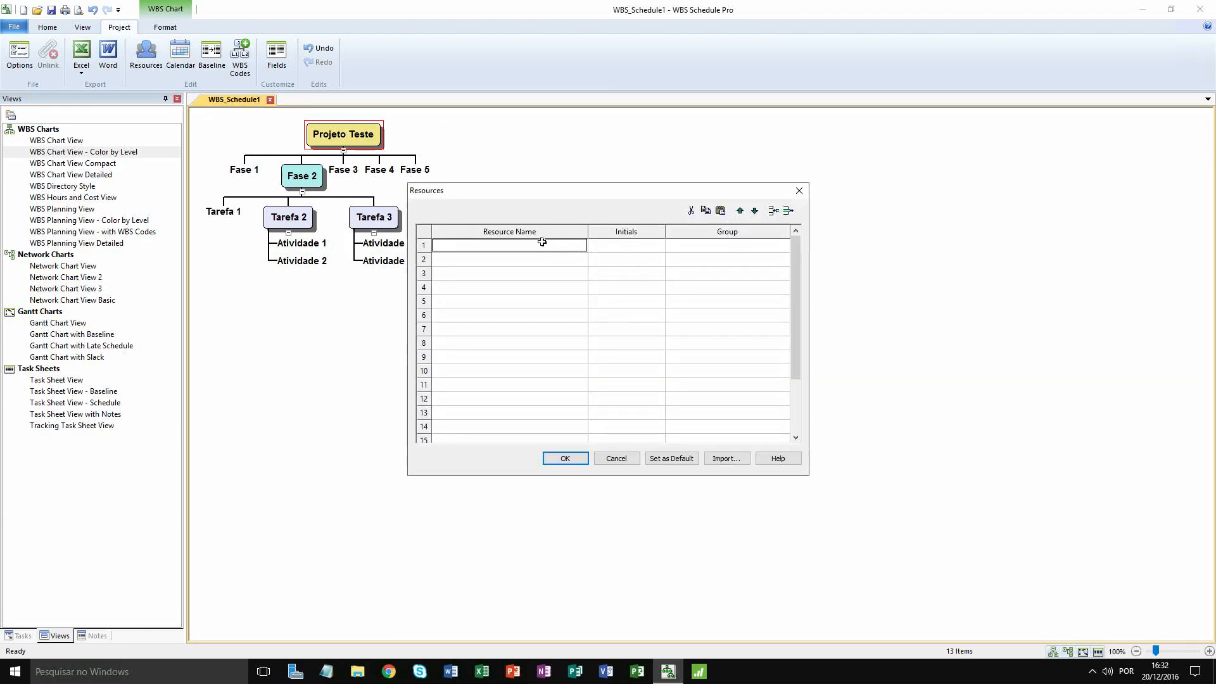
click(617, 460)
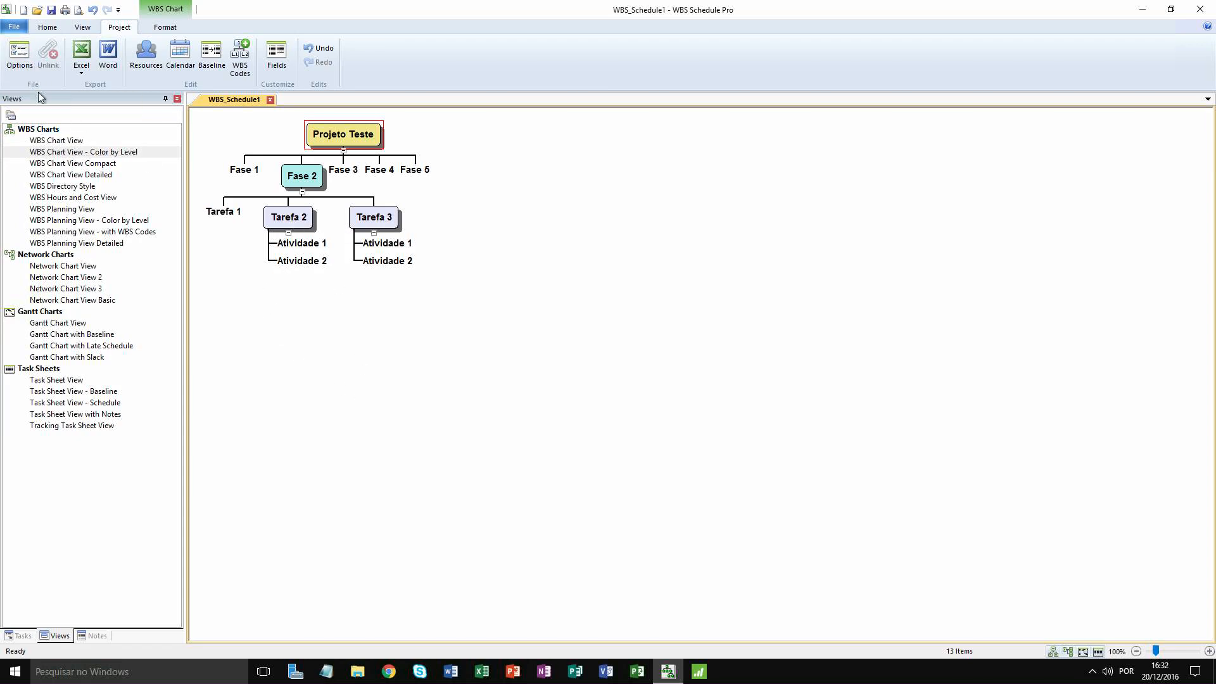
click(81, 69)
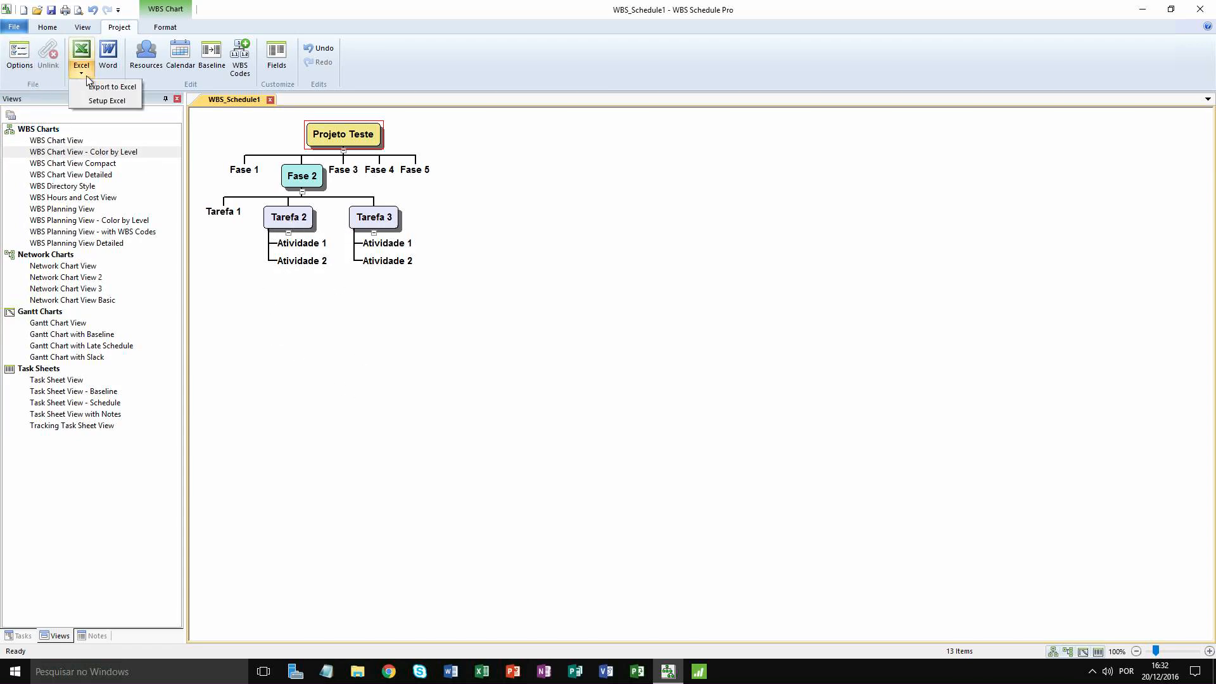
click(82, 74)
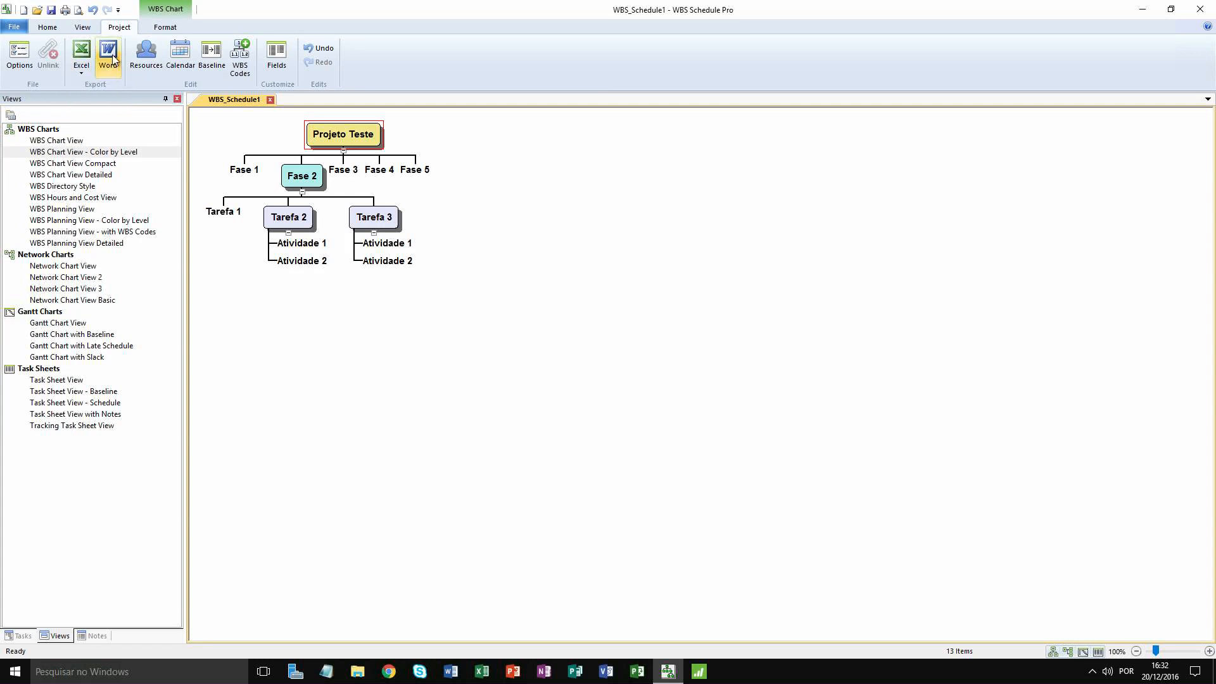
click(48, 27)
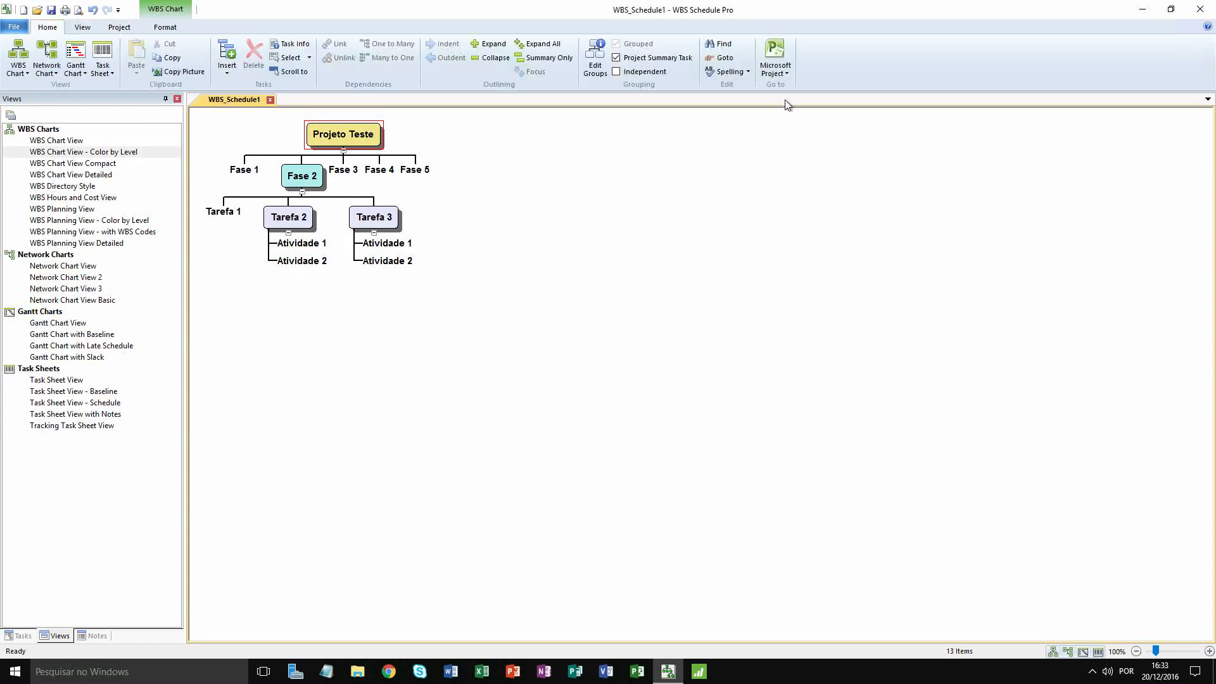
click(780, 75)
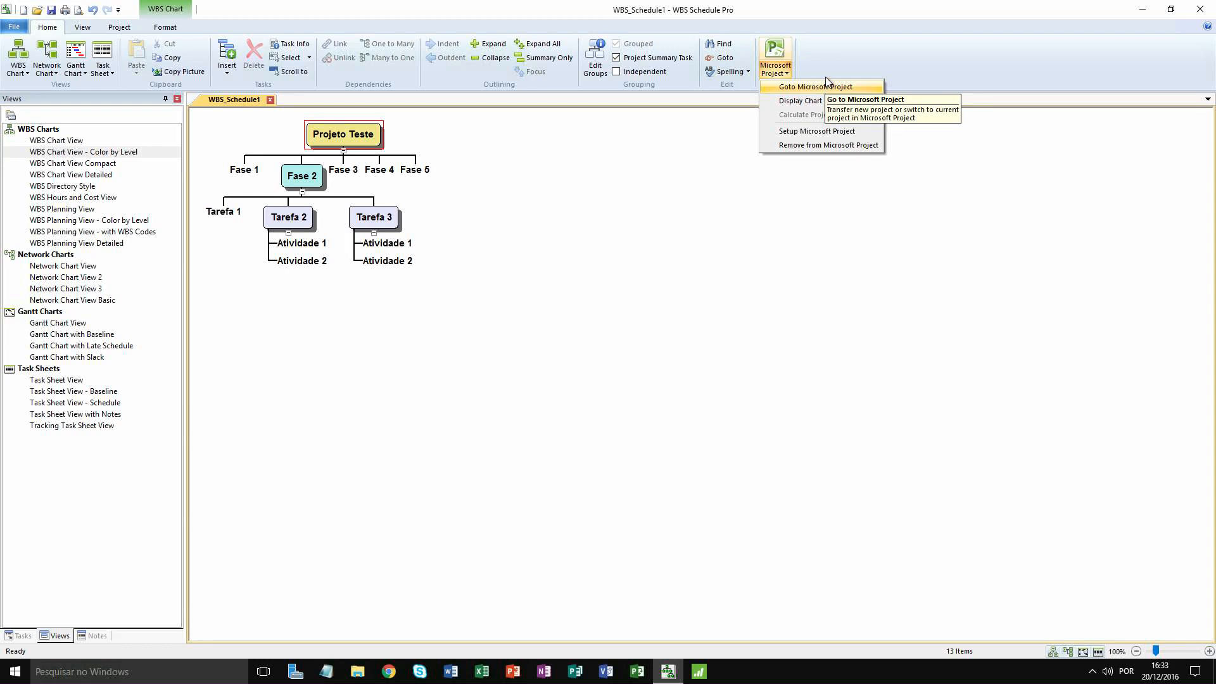
click(808, 43)
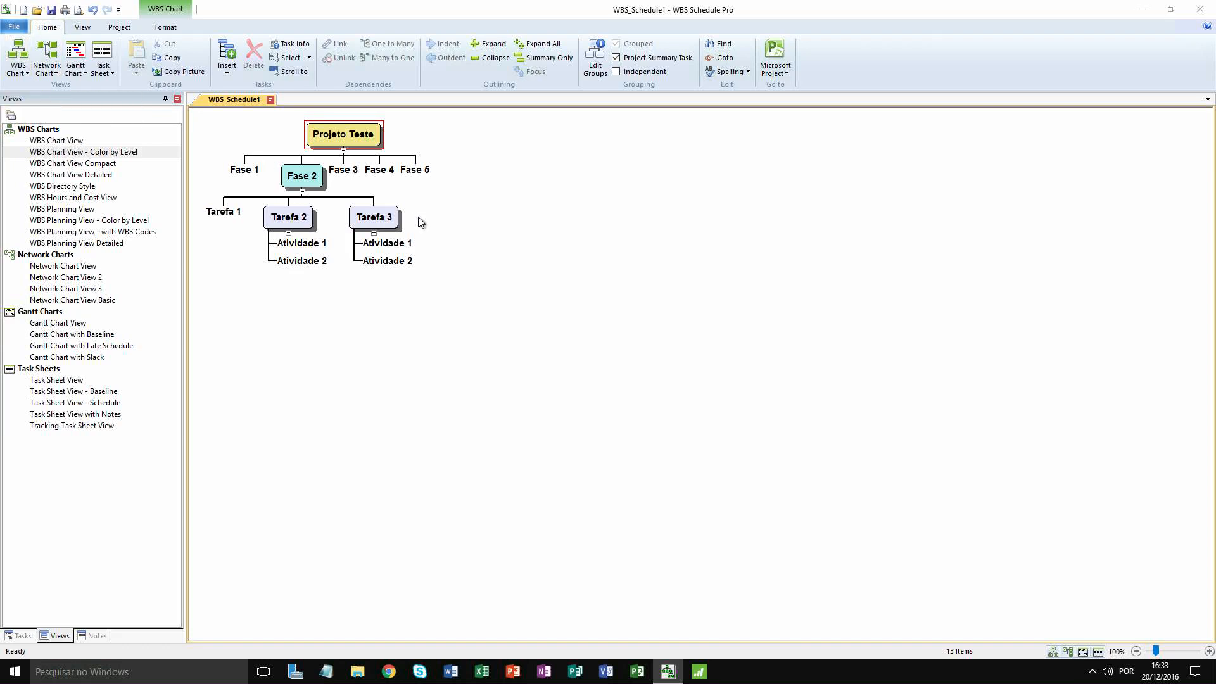
Step: Save the schedule on the desktop (Área de Trabalho) as "Projeto Teste" in the WBS Schedule format
key(ctrl+s)
click(459, 262)
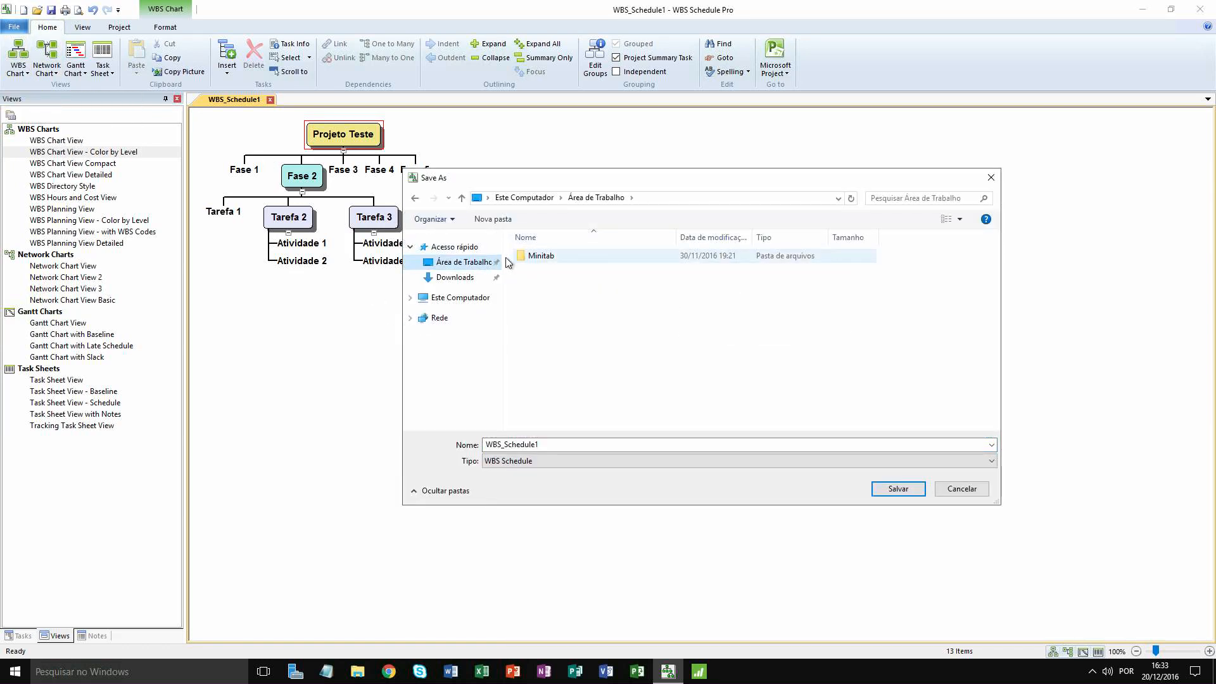
click(562, 445)
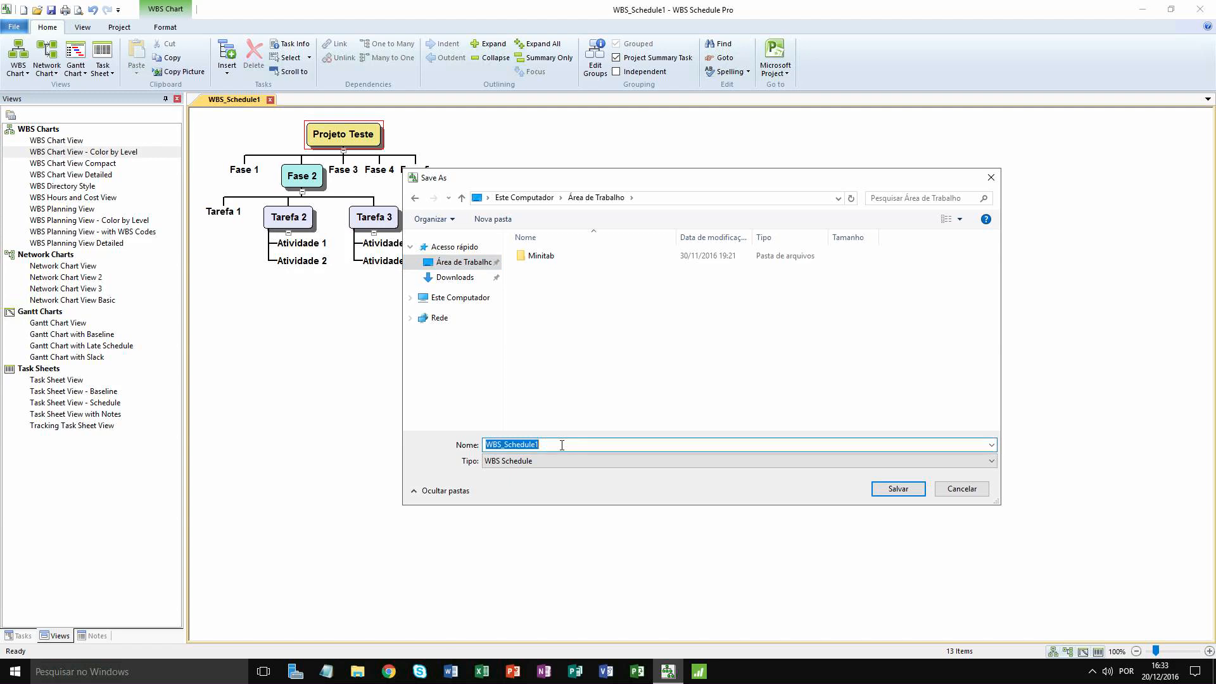
text(Projeto Teste)
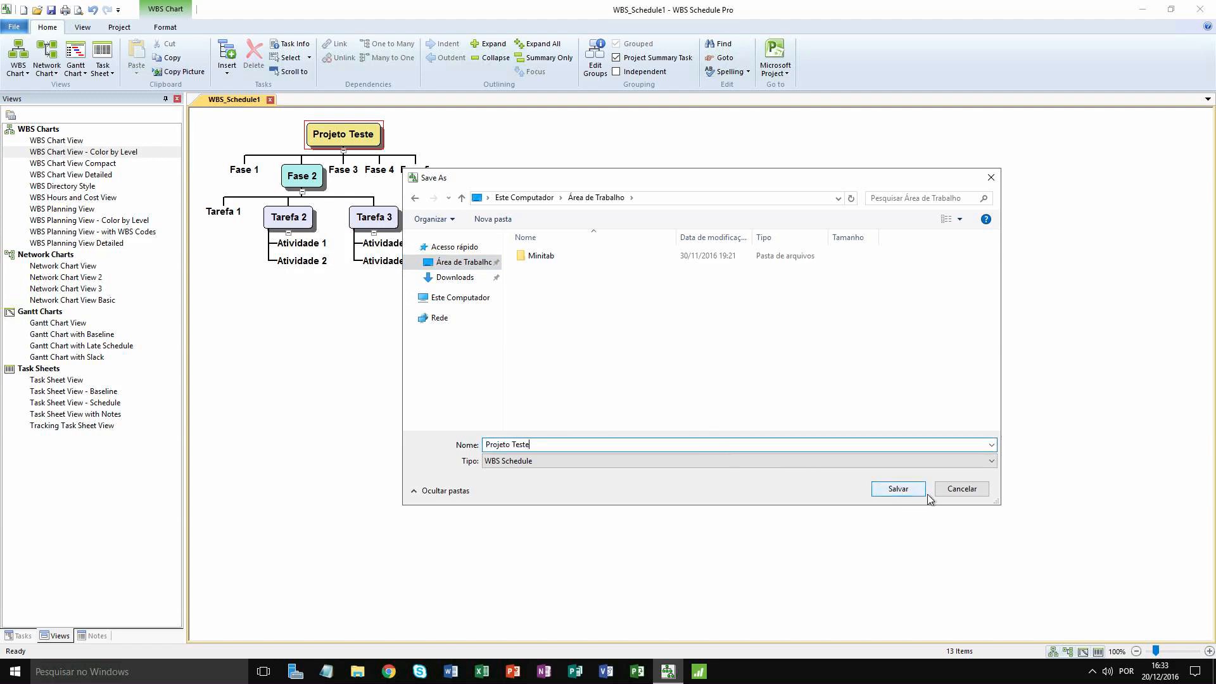
click(898, 488)
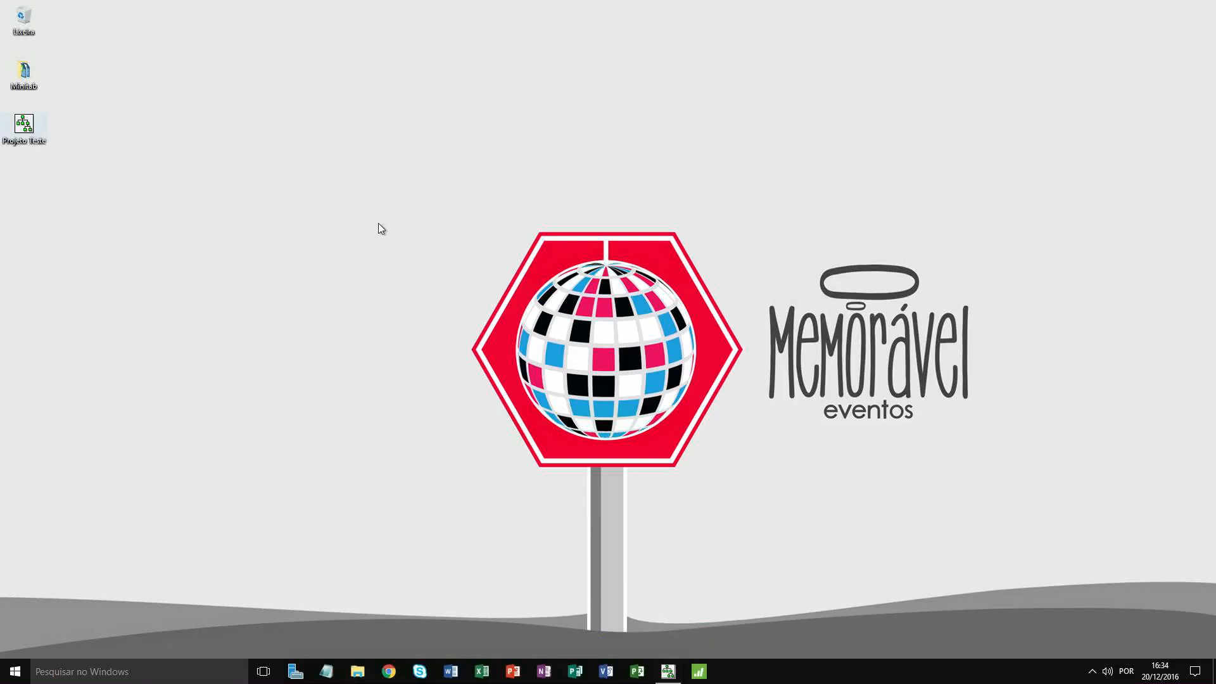
Step: Transfer the schedule to Microsoft Project, saving the new Microsoft Project 2016 plan on the desktop as "Projeto Teste"
click(669, 671)
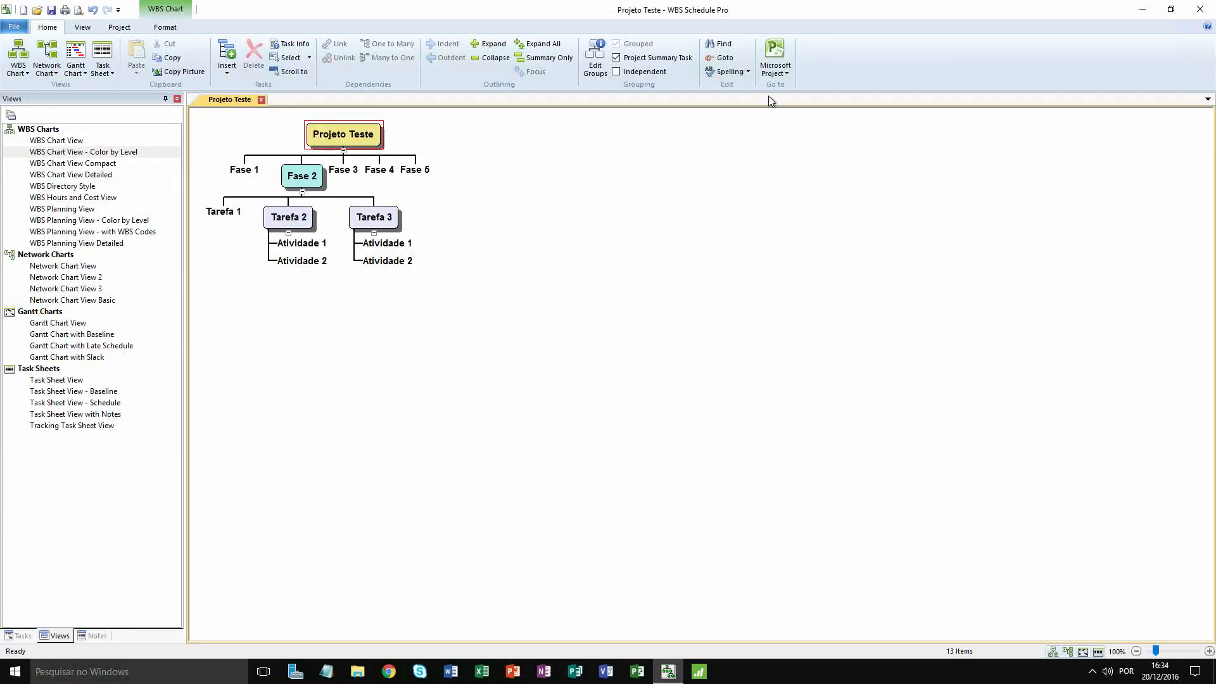
click(773, 78)
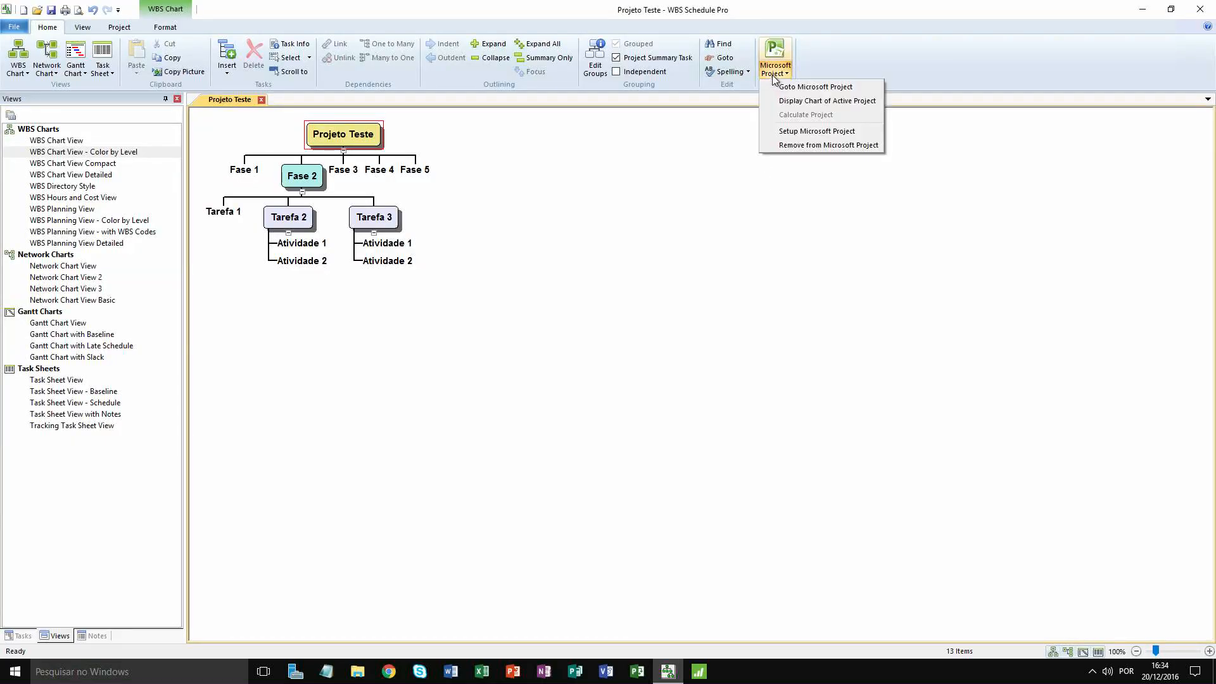
click(816, 85)
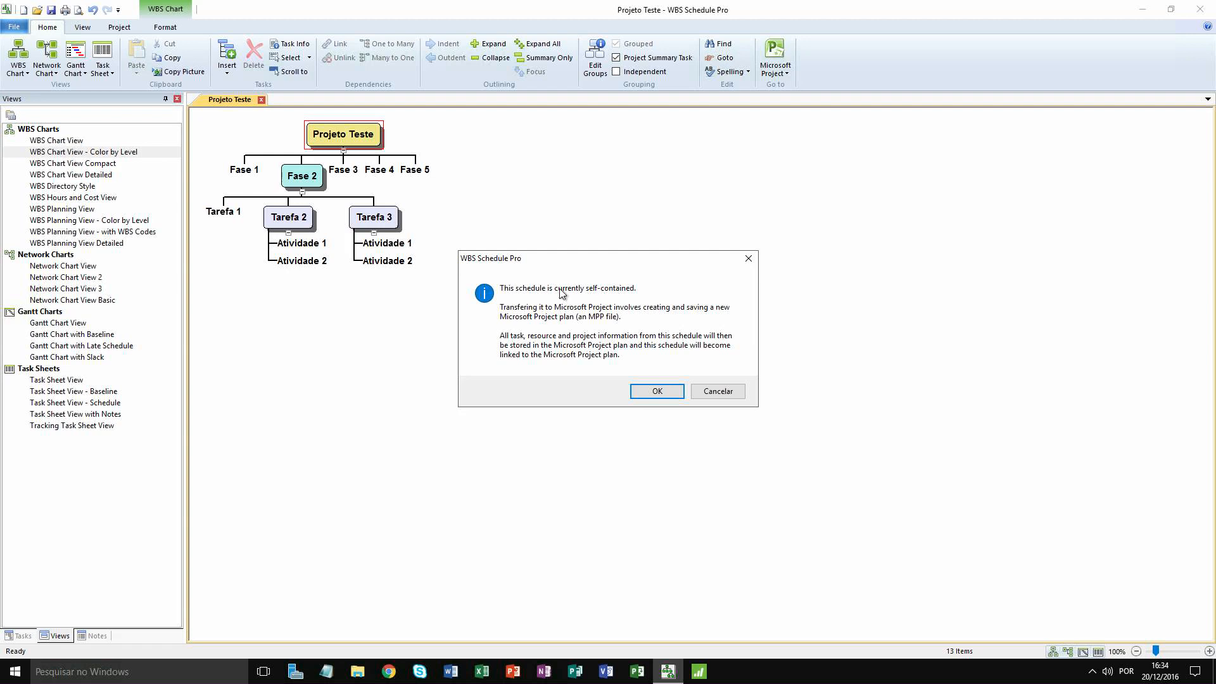
click(653, 390)
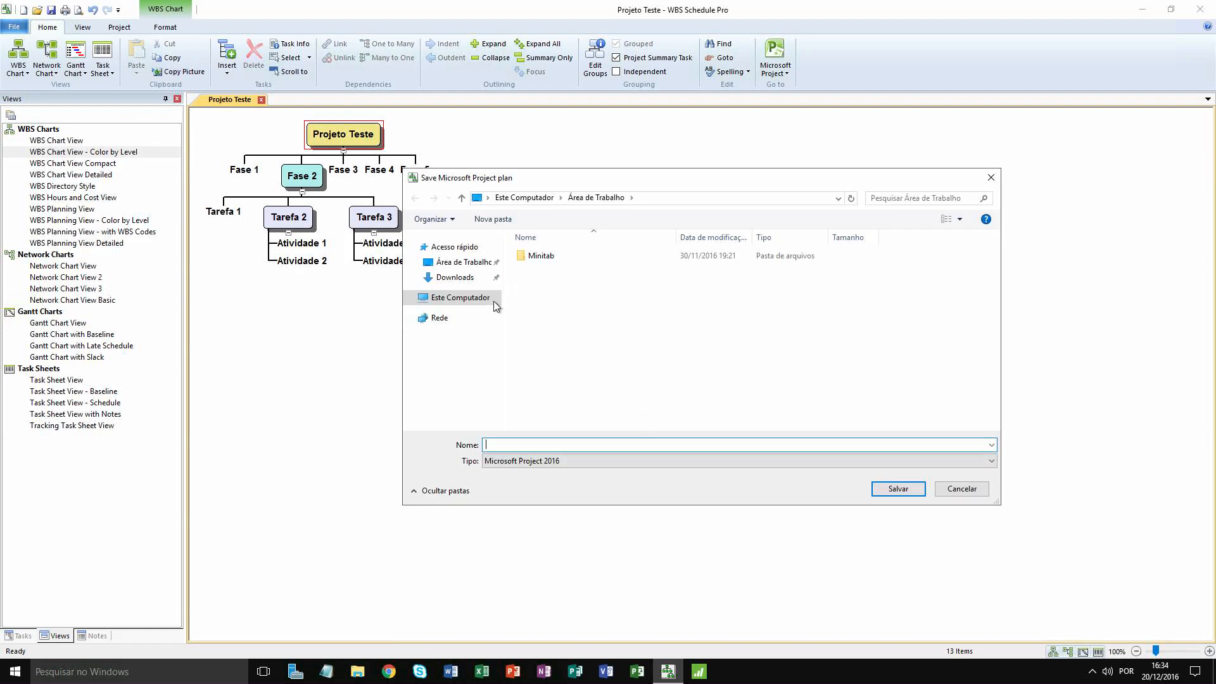
click(462, 261)
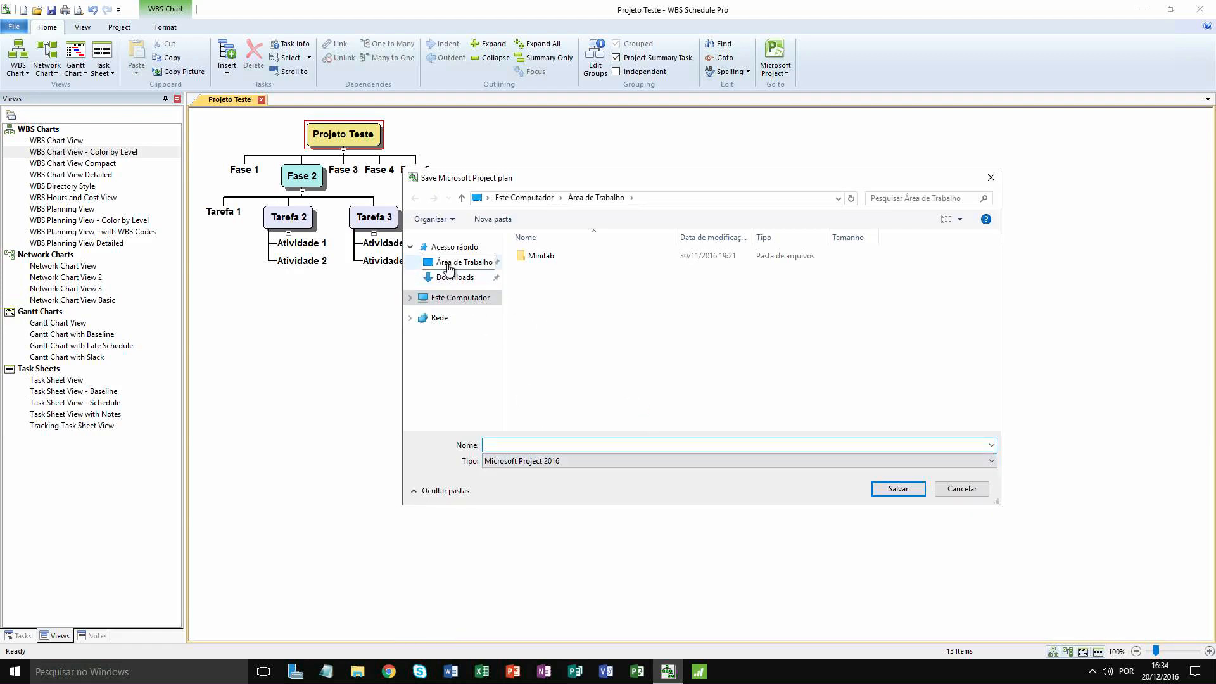
click(582, 444)
text(Projeto Teste)
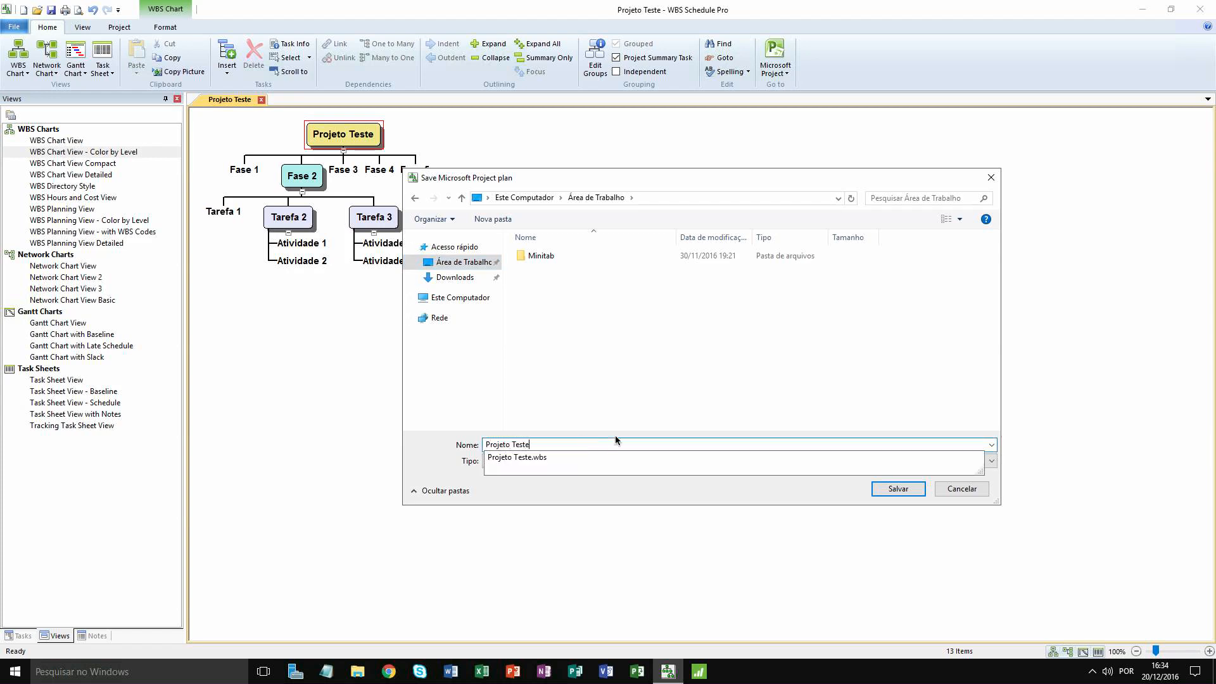
click(645, 389)
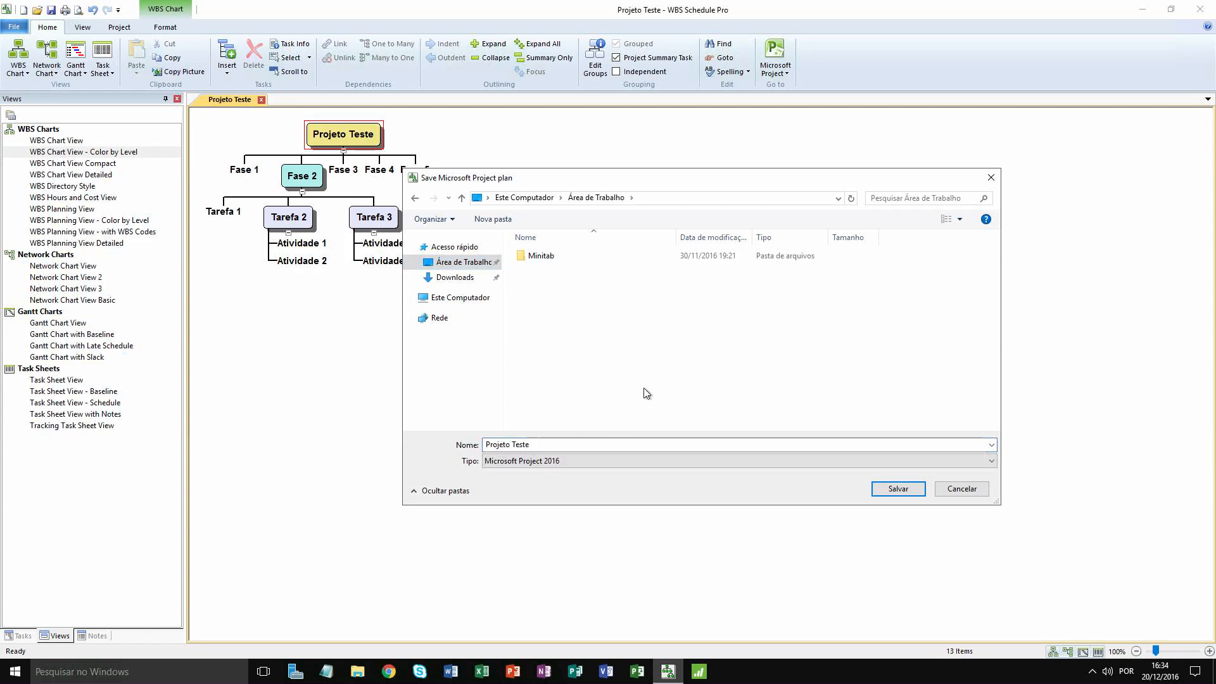
click(885, 491)
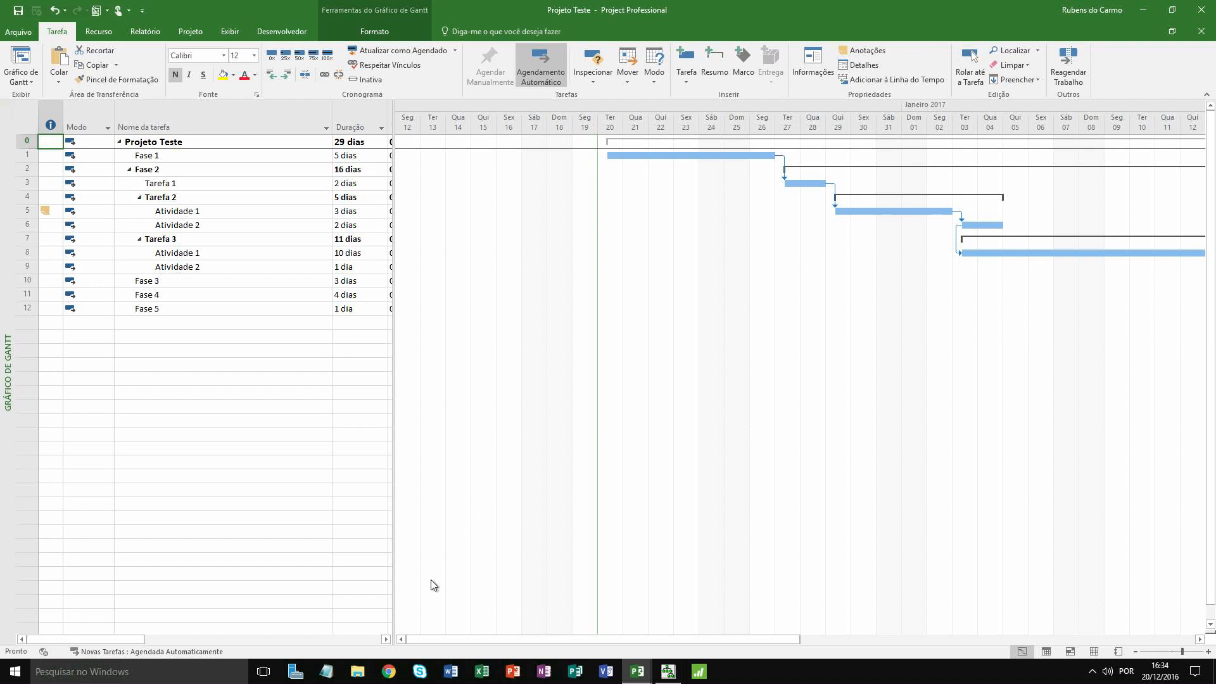
Step: Widen the plan's task table and examine the advanced settings and note of Atividade 1 under Tarefa 2 without changing them
drag(586, 416, 595, 414)
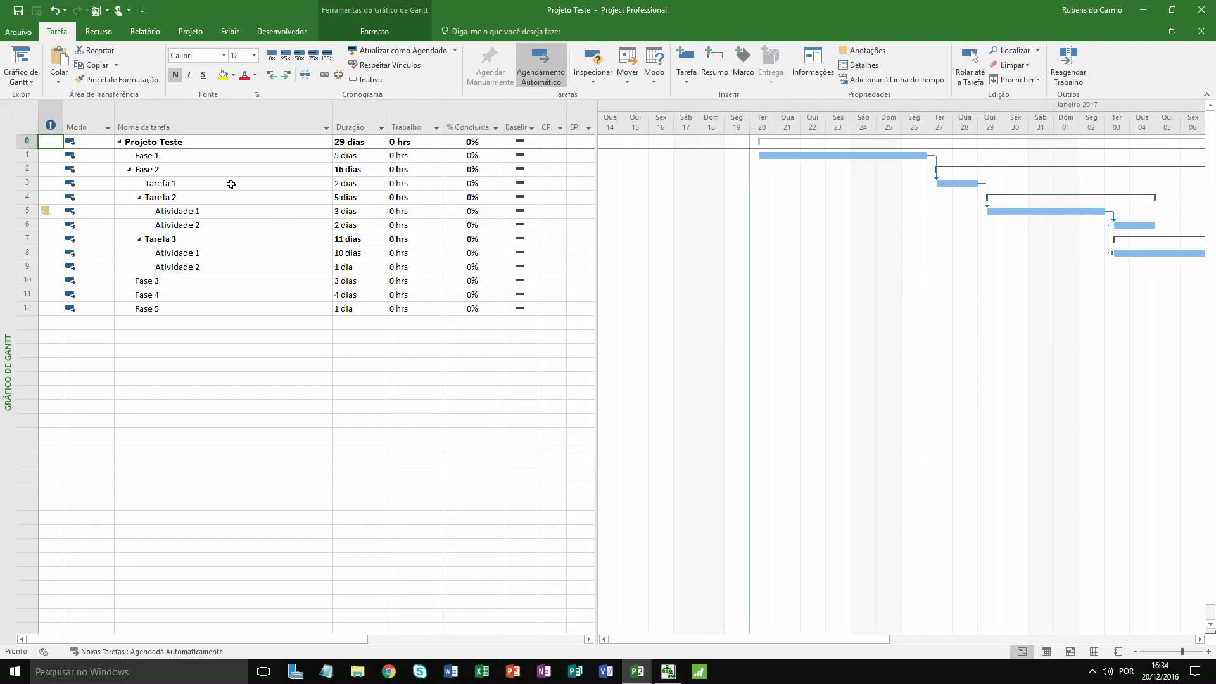
click(23, 213)
double_click(360, 210)
click(509, 231)
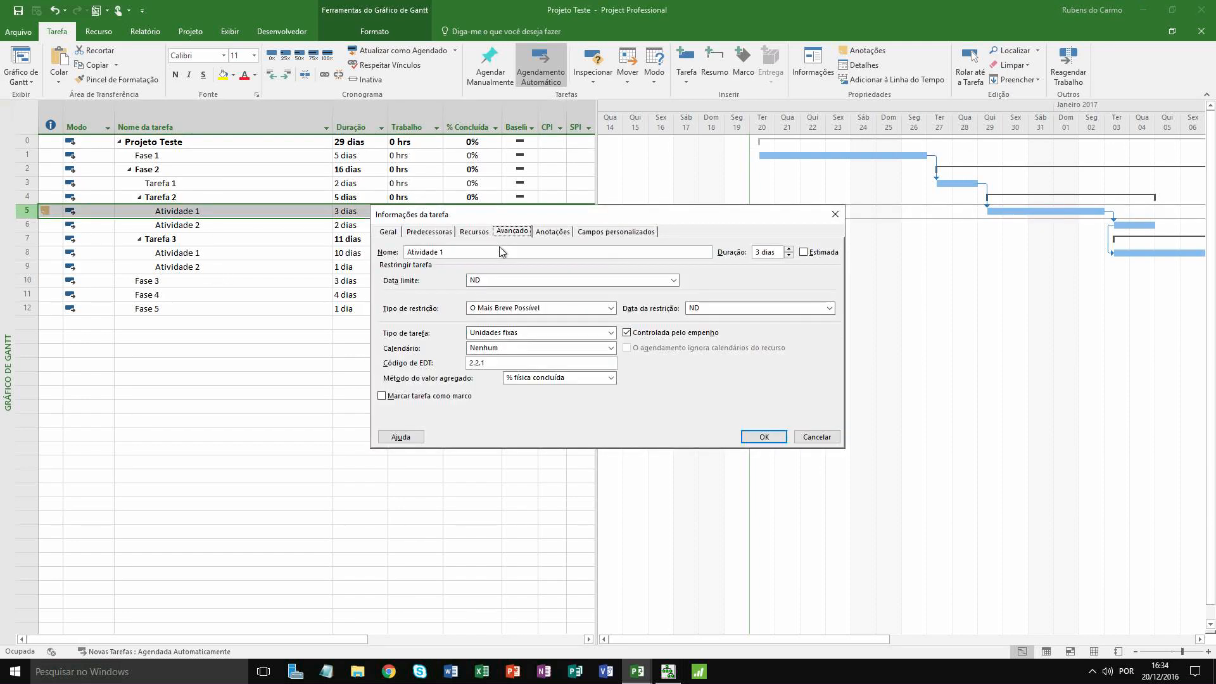
click(549, 232)
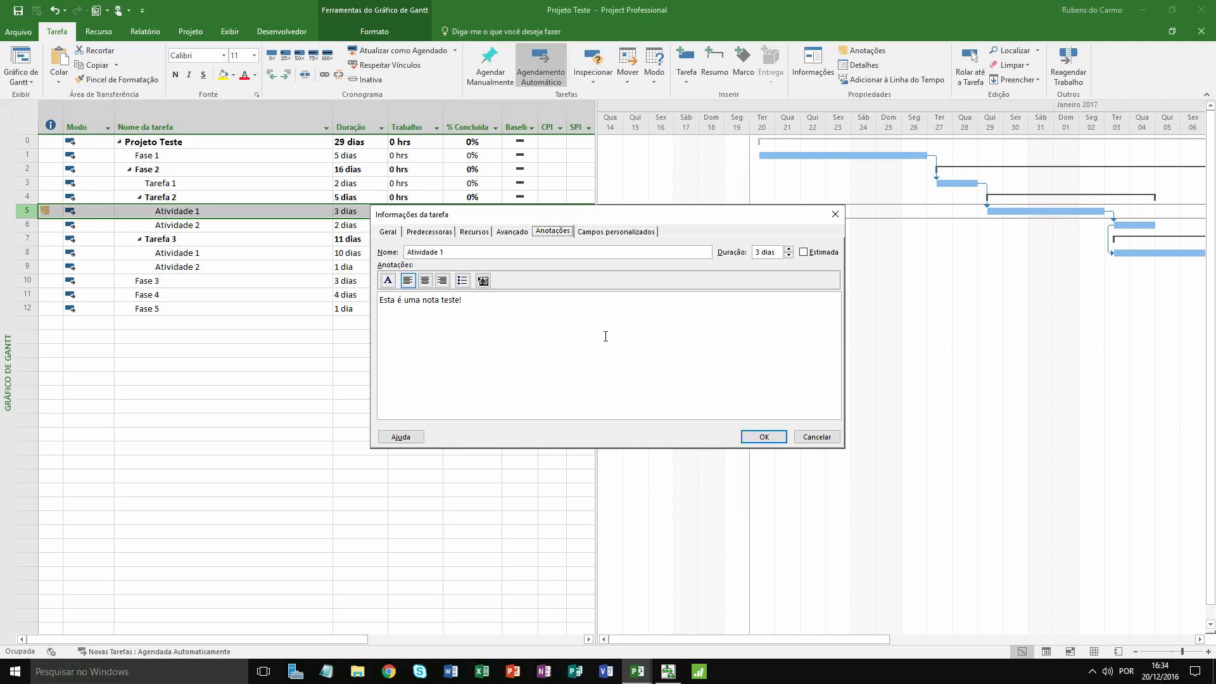
click(826, 436)
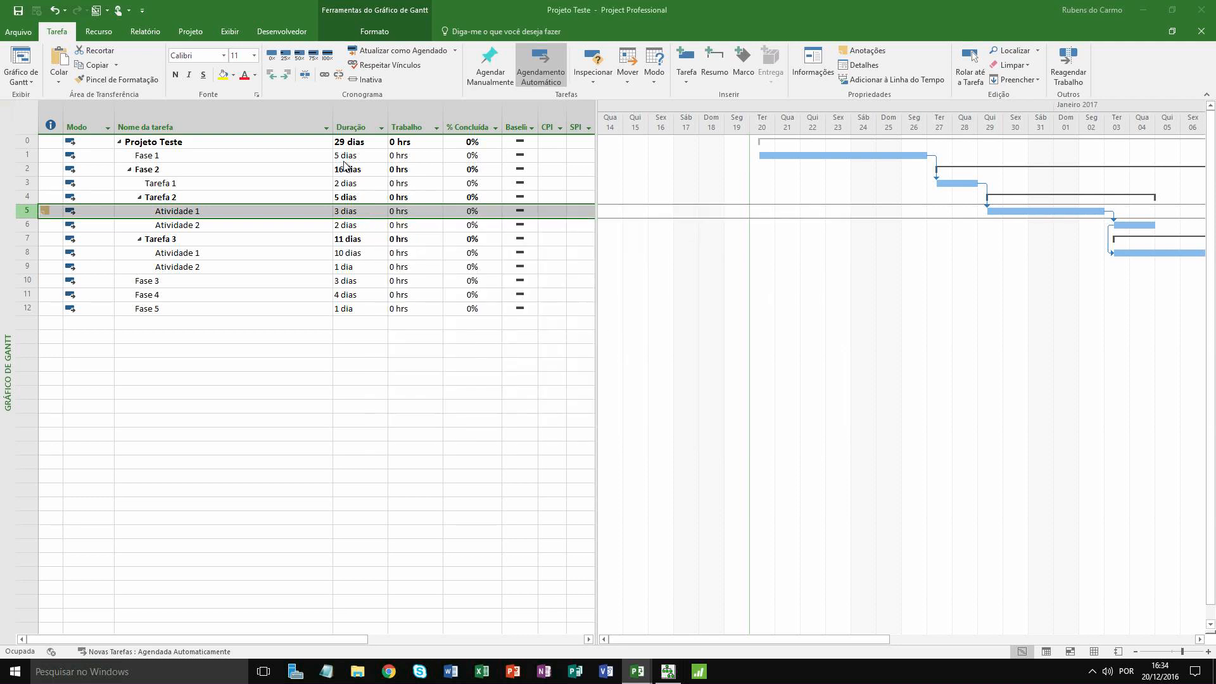
Step: Switch to WBS Schedule Pro and view the WBS chart linked to the plan
click(182, 157)
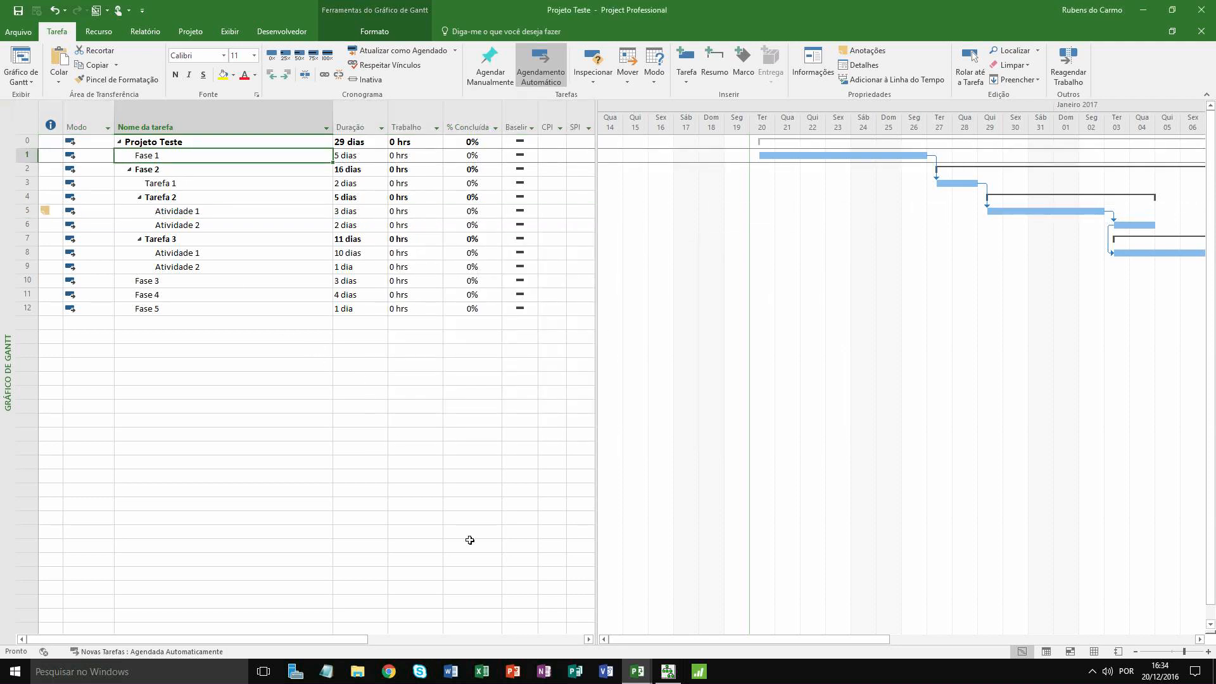
drag(731, 640, 704, 639)
click(667, 675)
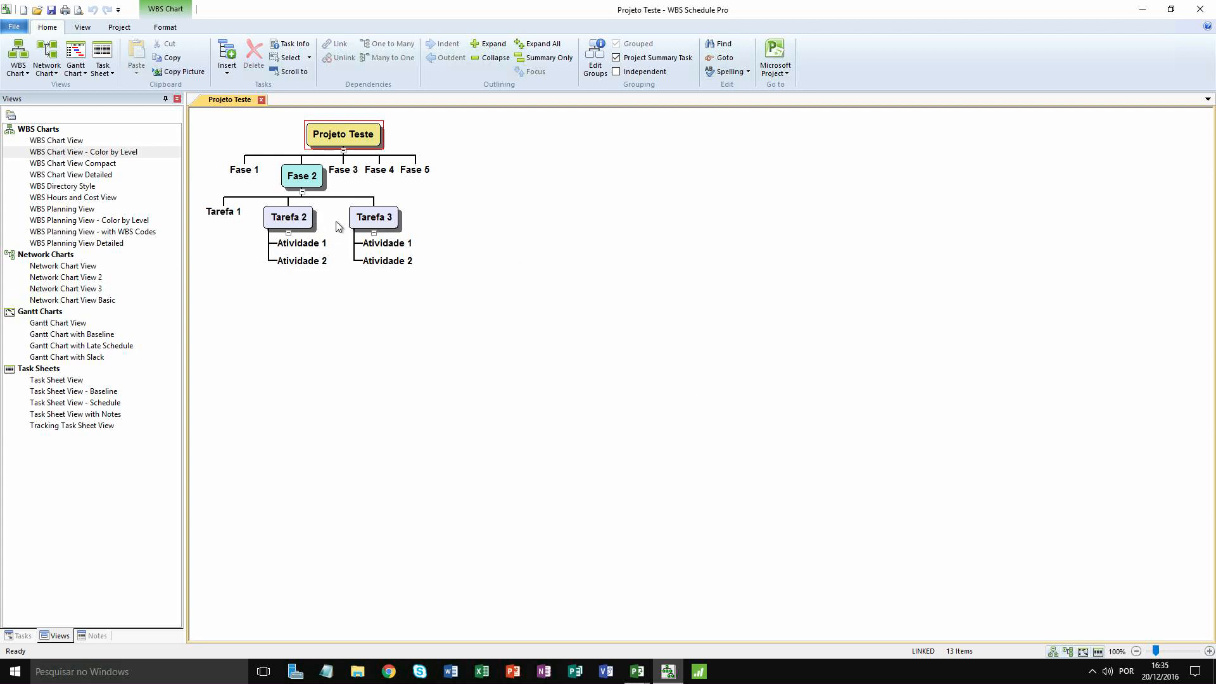
Step: Switch to Microsoft Project and rename Tarefa 1 and Tarefa 2 directly under Fase 2 as "Atividade 1" and "Atividade 2"
click(637, 670)
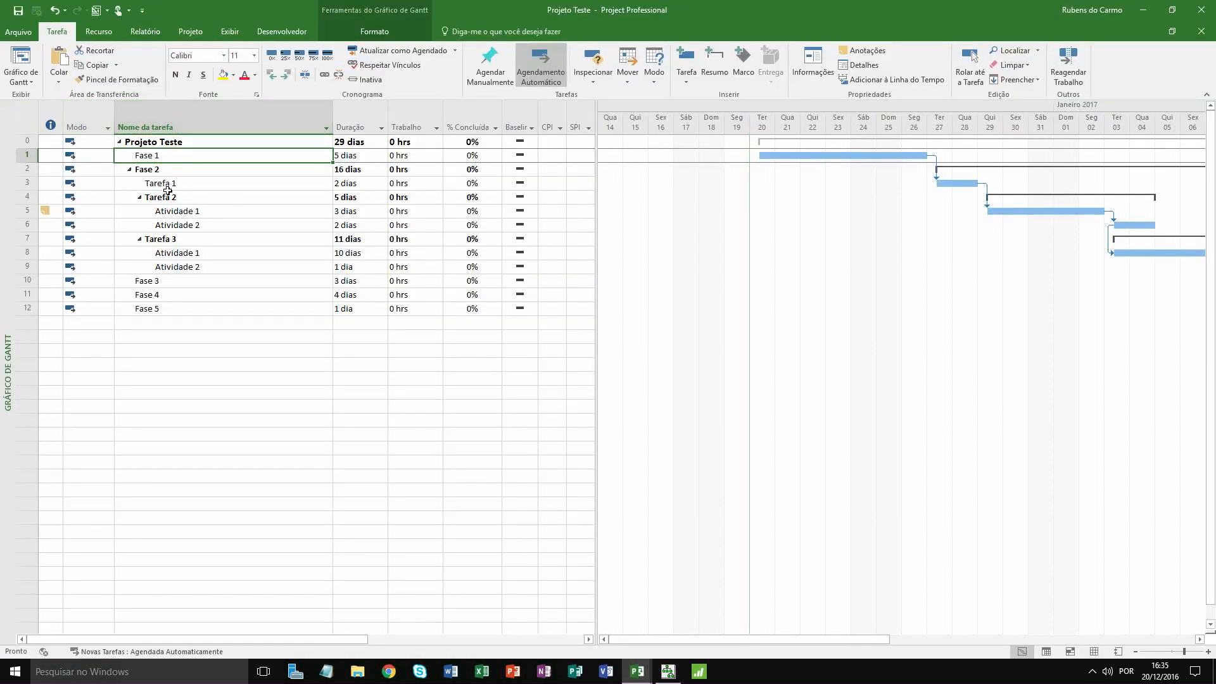
click(244, 184)
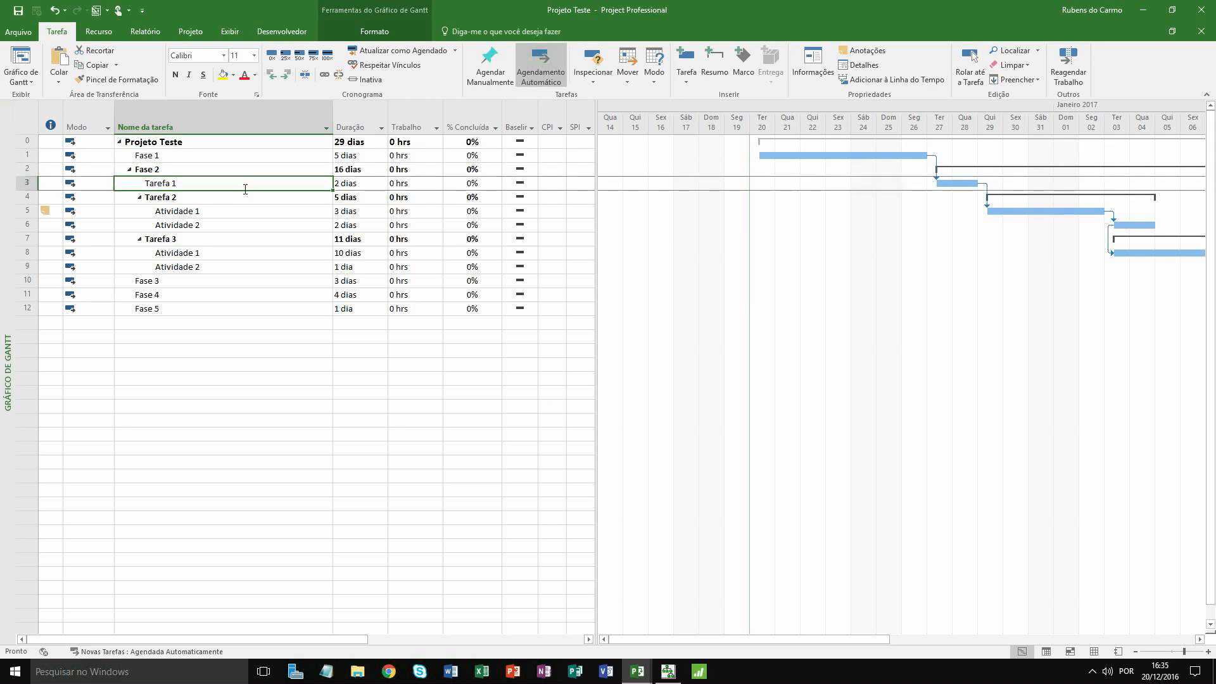
text(Atividad)
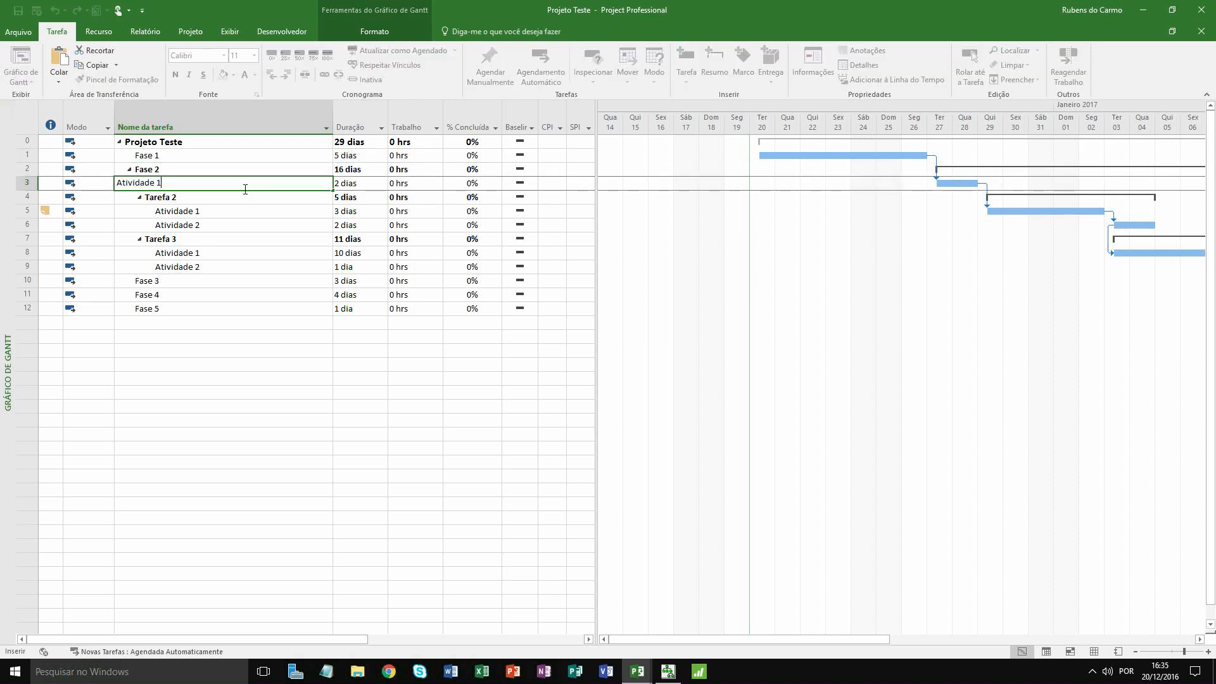
text(e 1)
key(Return)
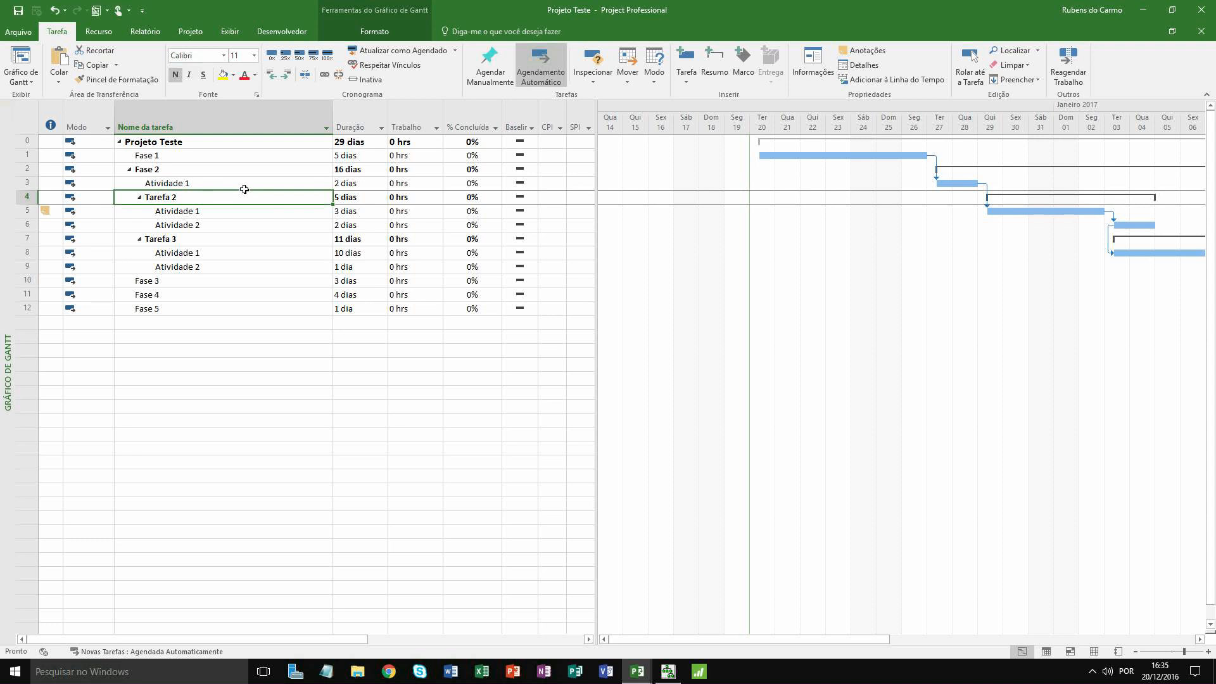
text(Atividade 2)
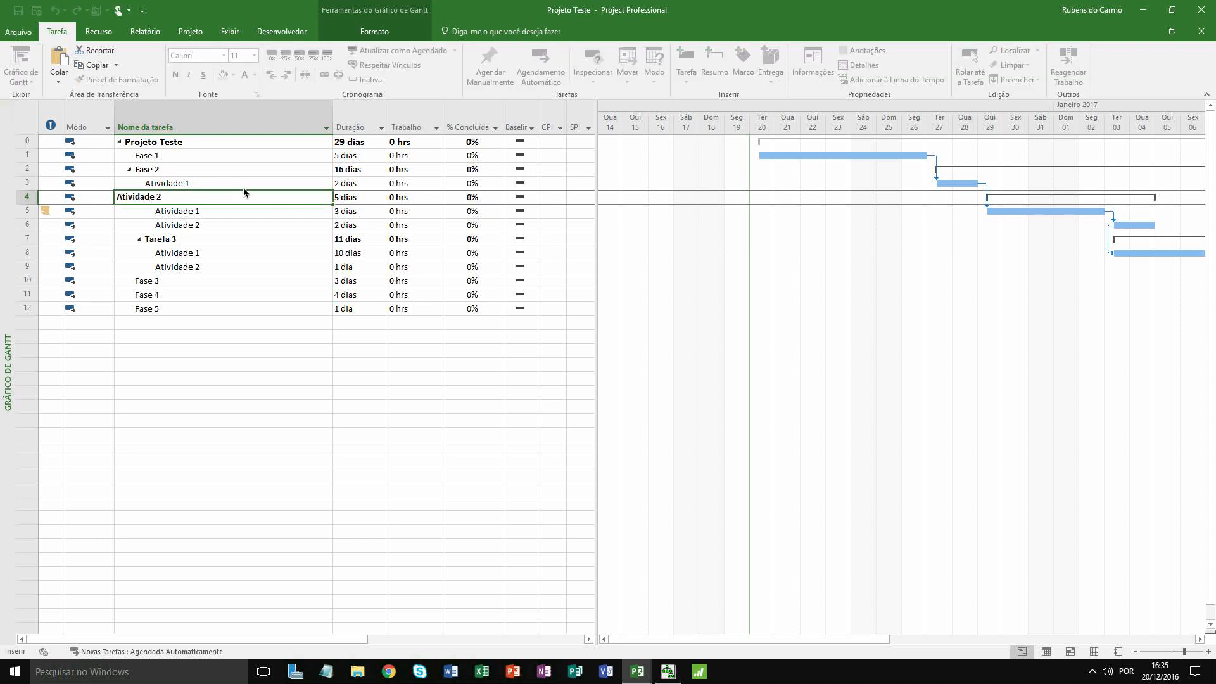
key(Return)
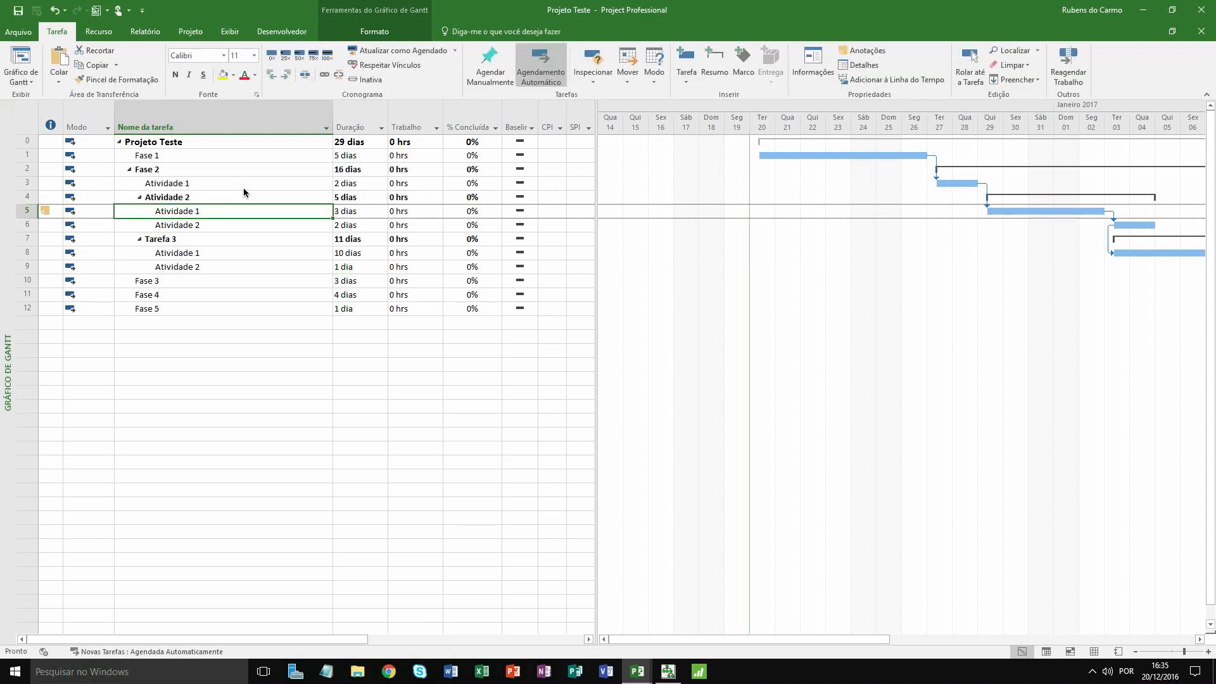
Step: Rename the two subtasks under the new Atividade 2 in Fase 2 as "Tarefa 1" and "Tarefa 2"
text(Tarefa )
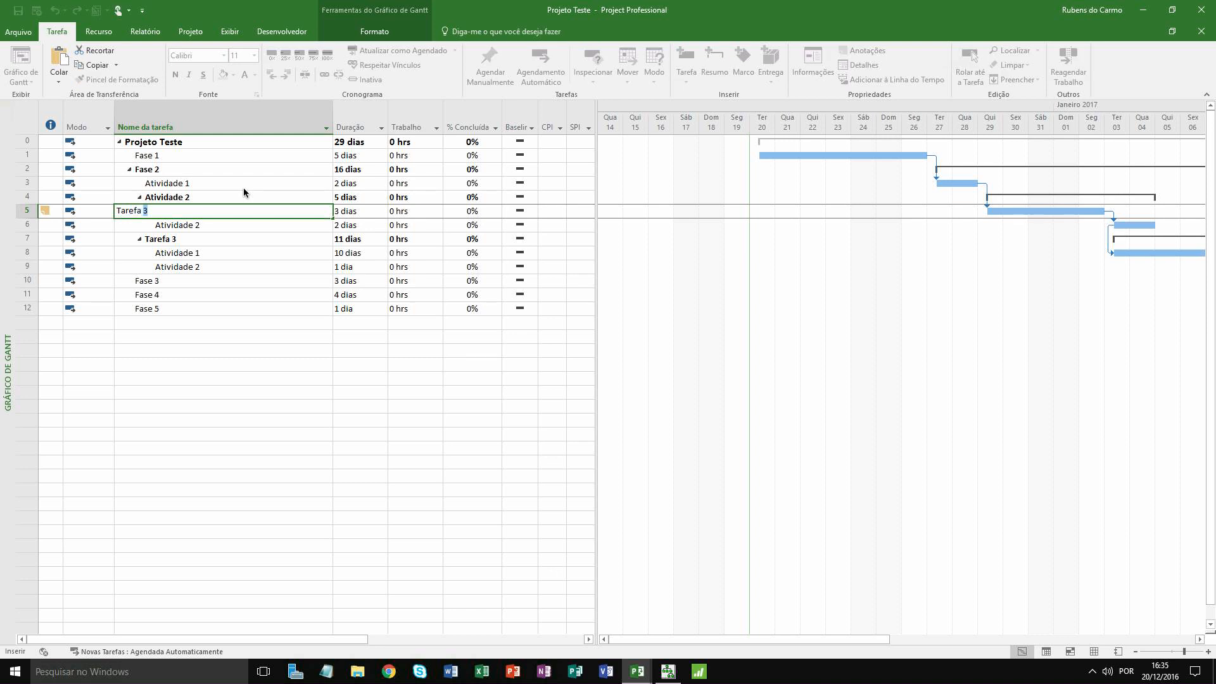
text(1)
key(Return)
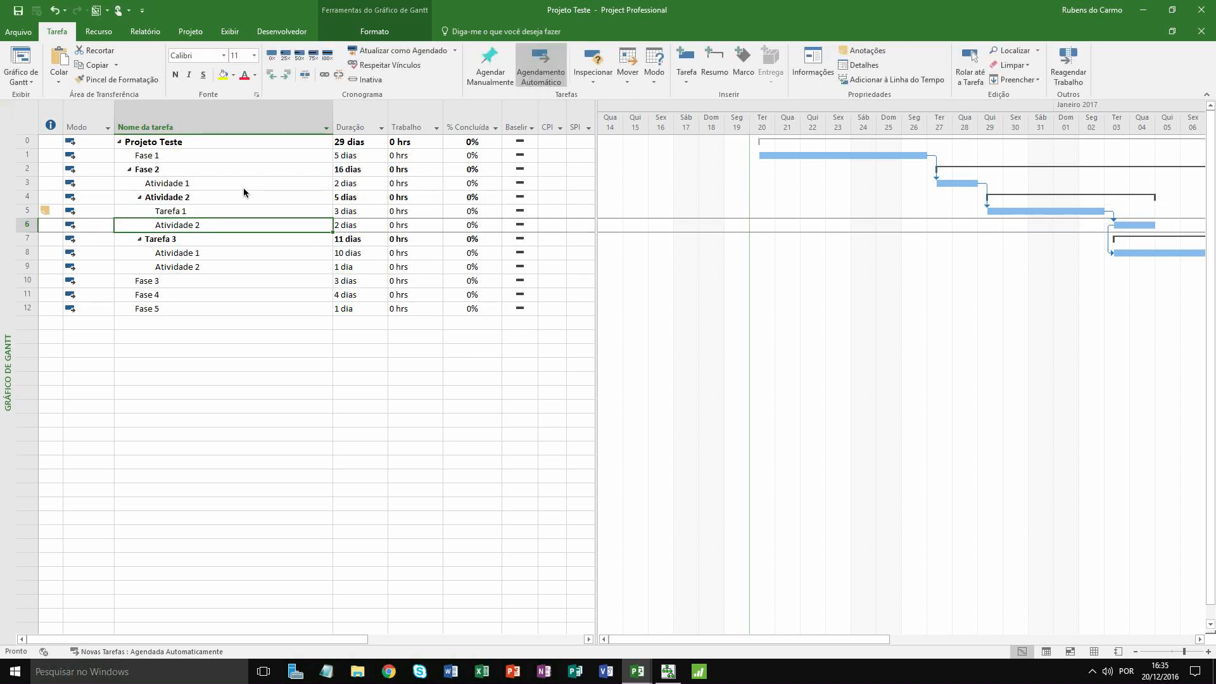
text(Tarefa 2)
key(Return)
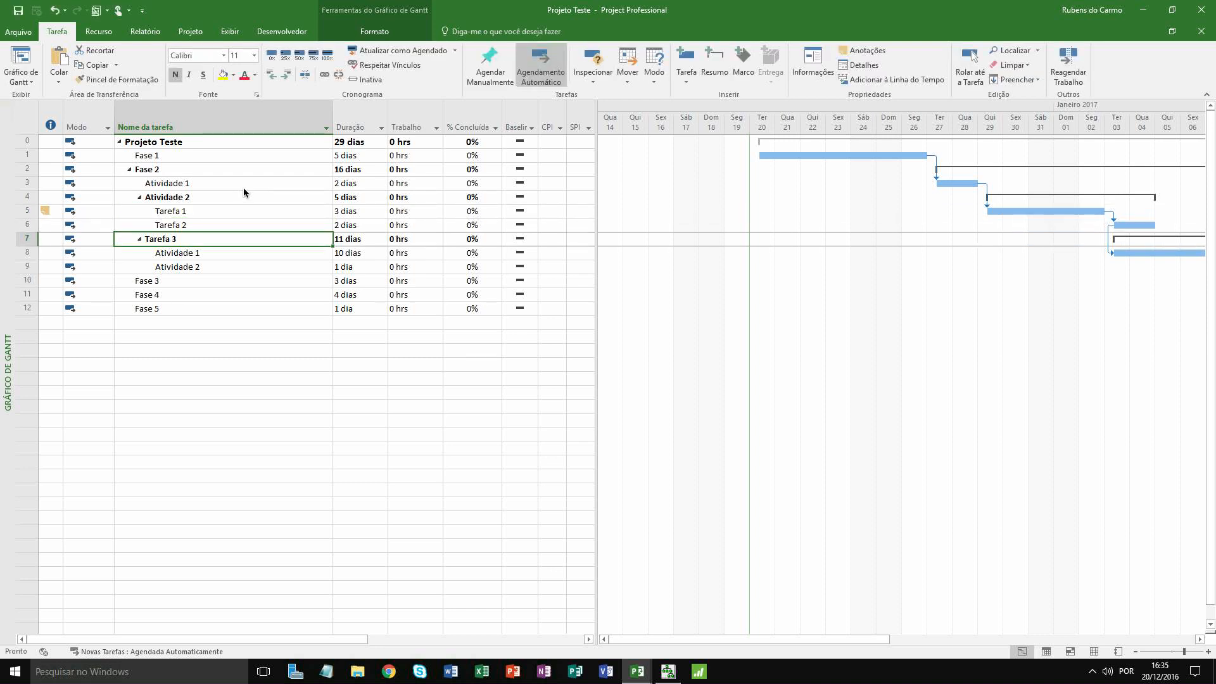
Step: Rename the summary task Tarefa 3 as "Atividade 3" and its two subtasks as "Tarefa 1" and "Tarefa 2"
text(Atividade )
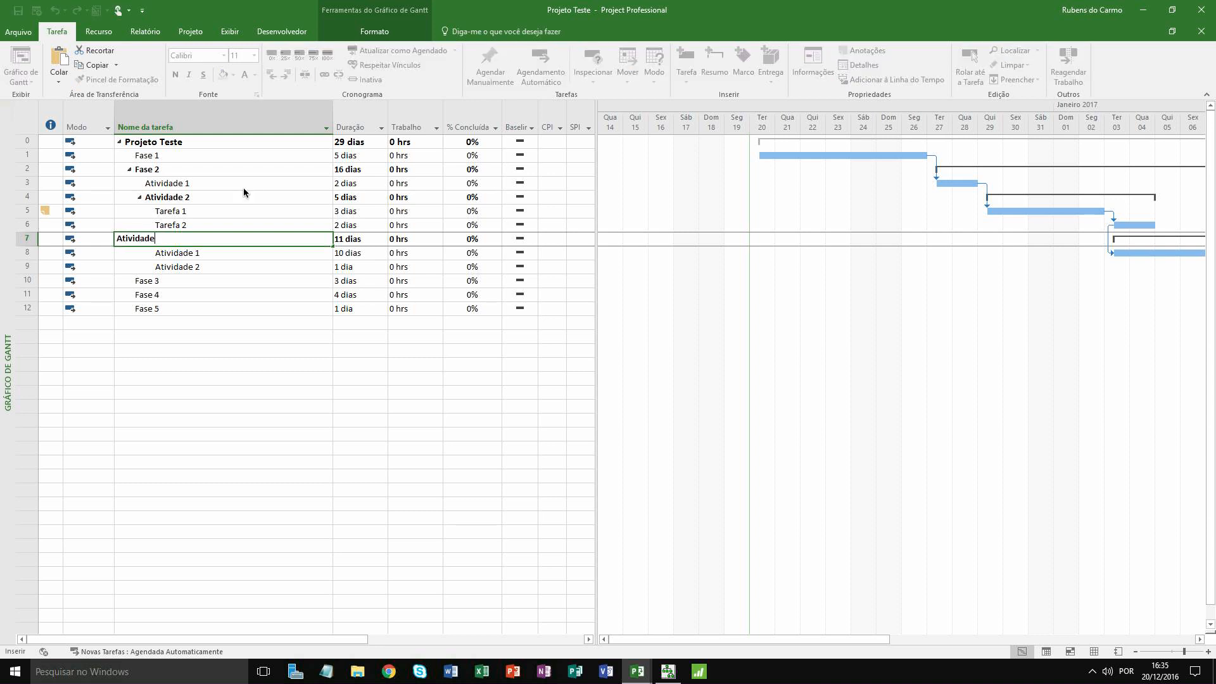
text(3)
key(Return)
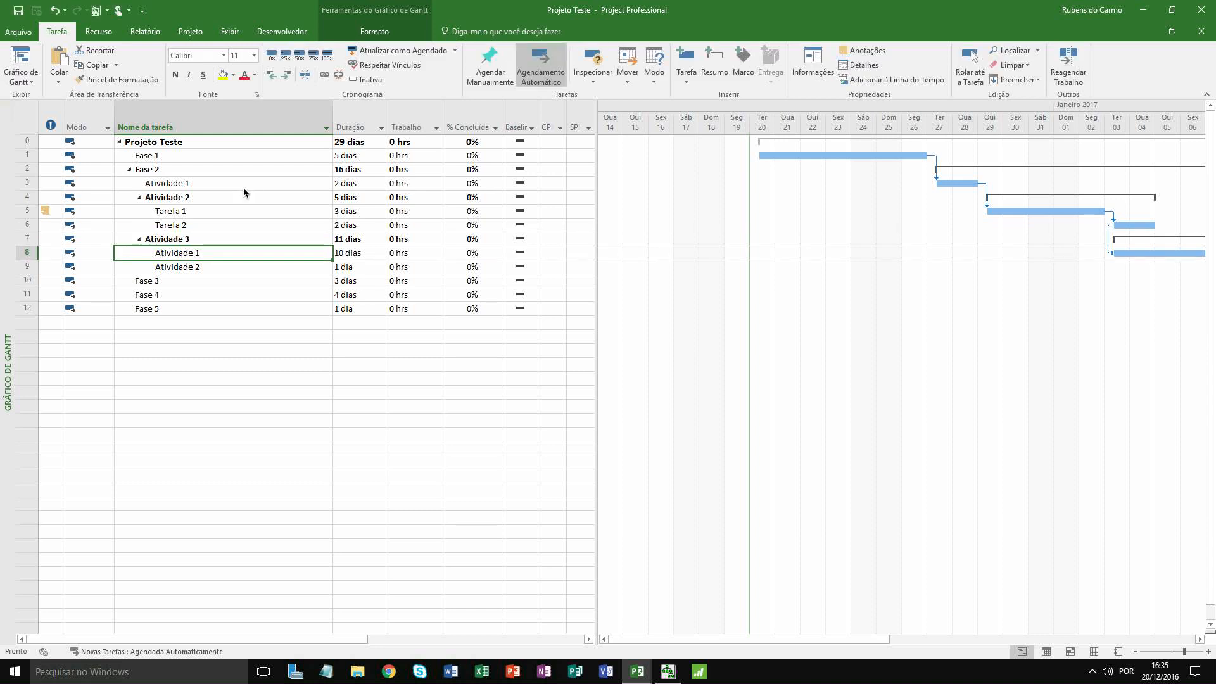
text(Tarefa 1)
key(Return)
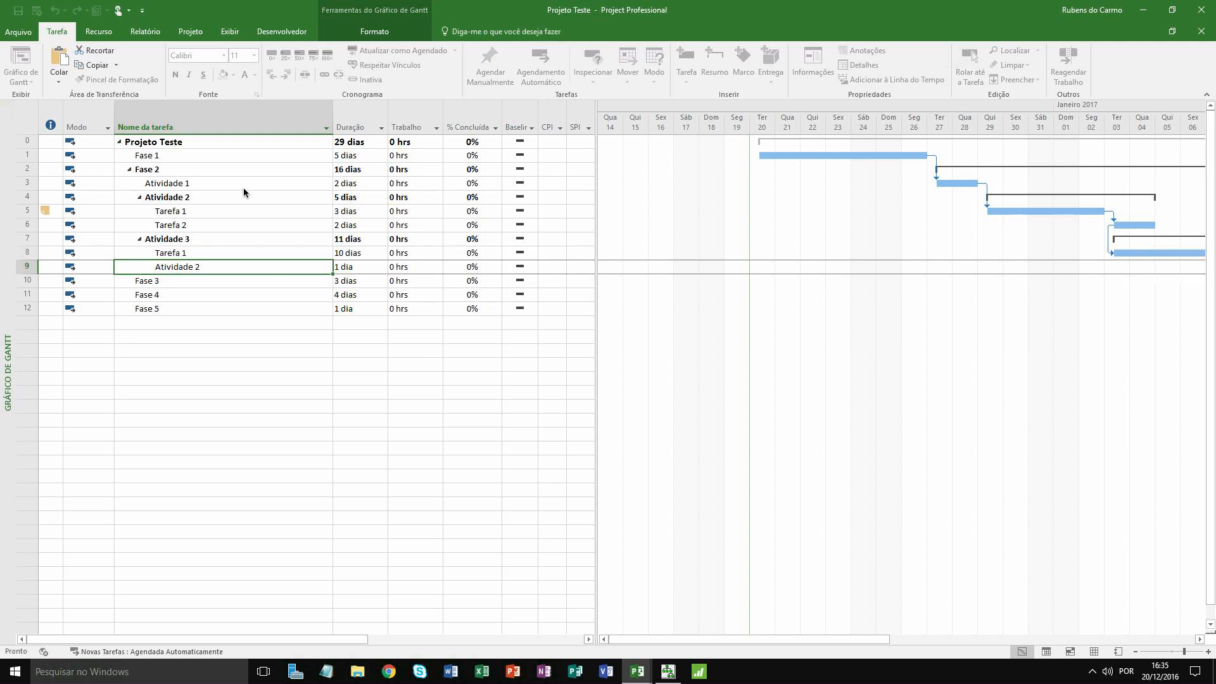
text(Tarefa 2)
key(Return)
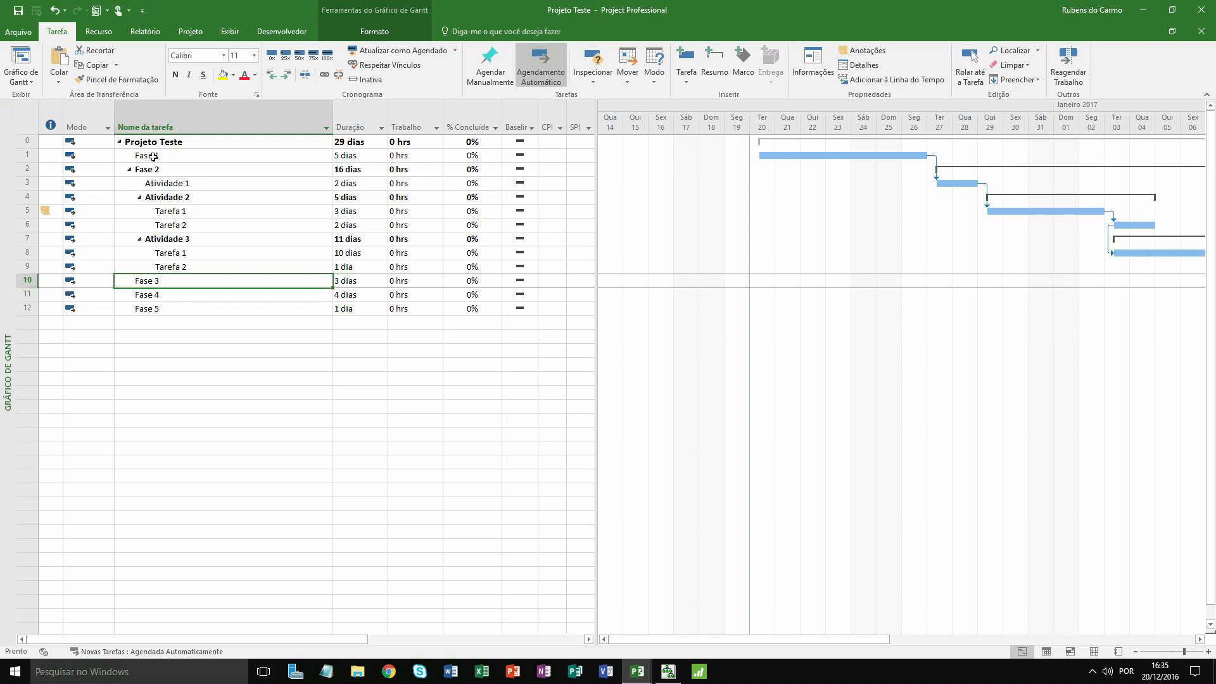
Step: Insert a new task above Fase 2, indent it under Fase 1 and name it "Atividade 1"
click(28, 170)
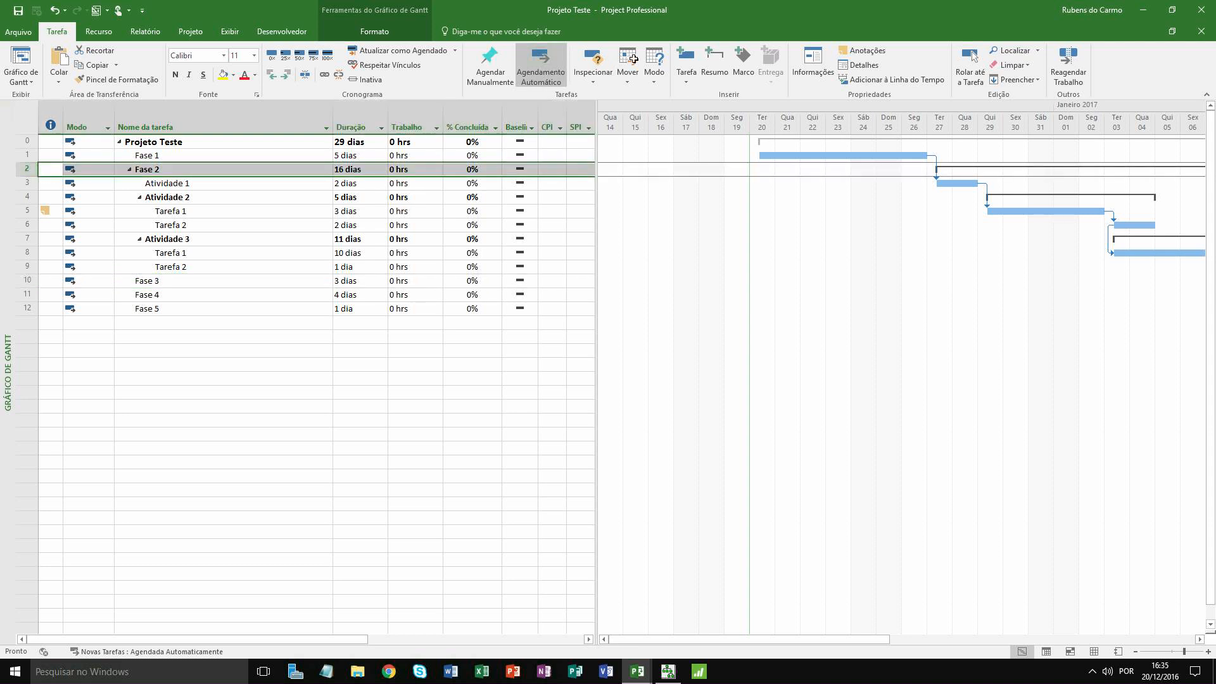
click(686, 57)
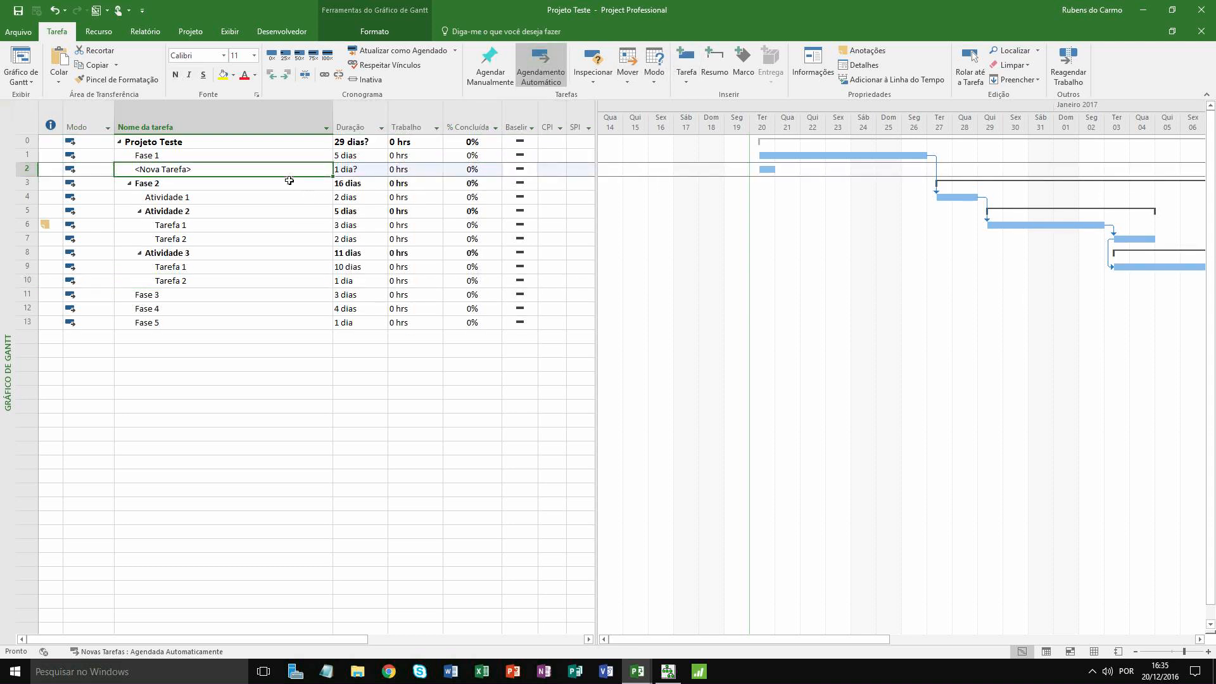
click(286, 74)
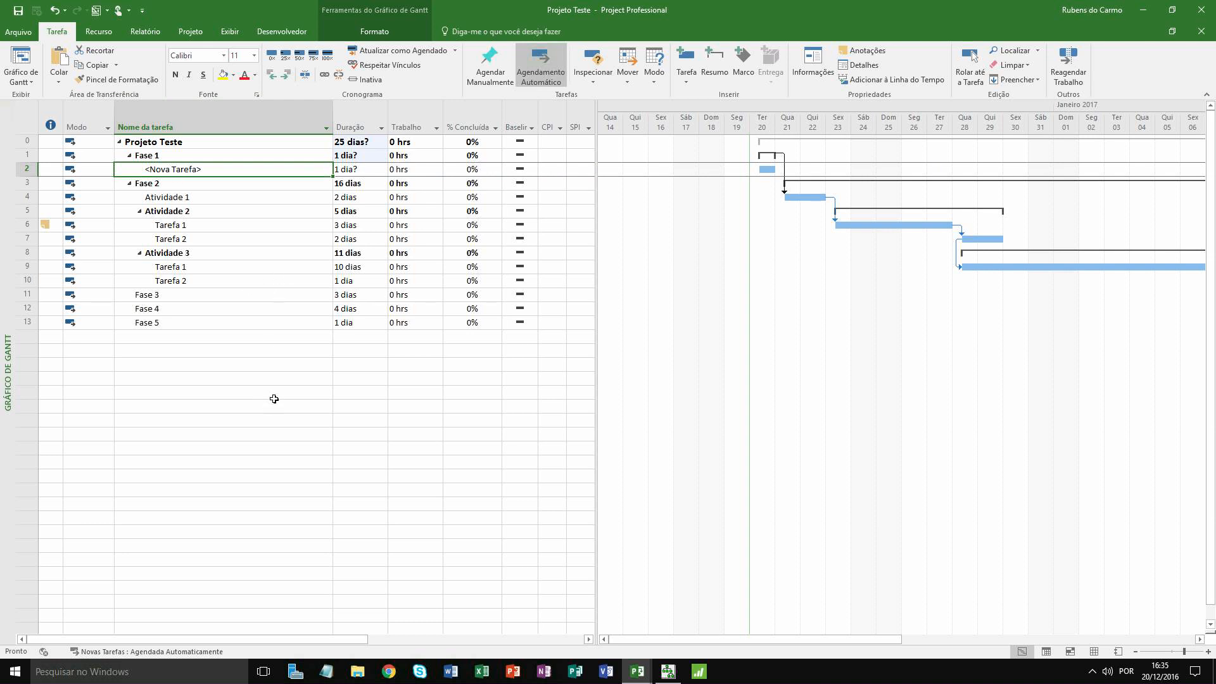
text(Atividade 1)
key(Return)
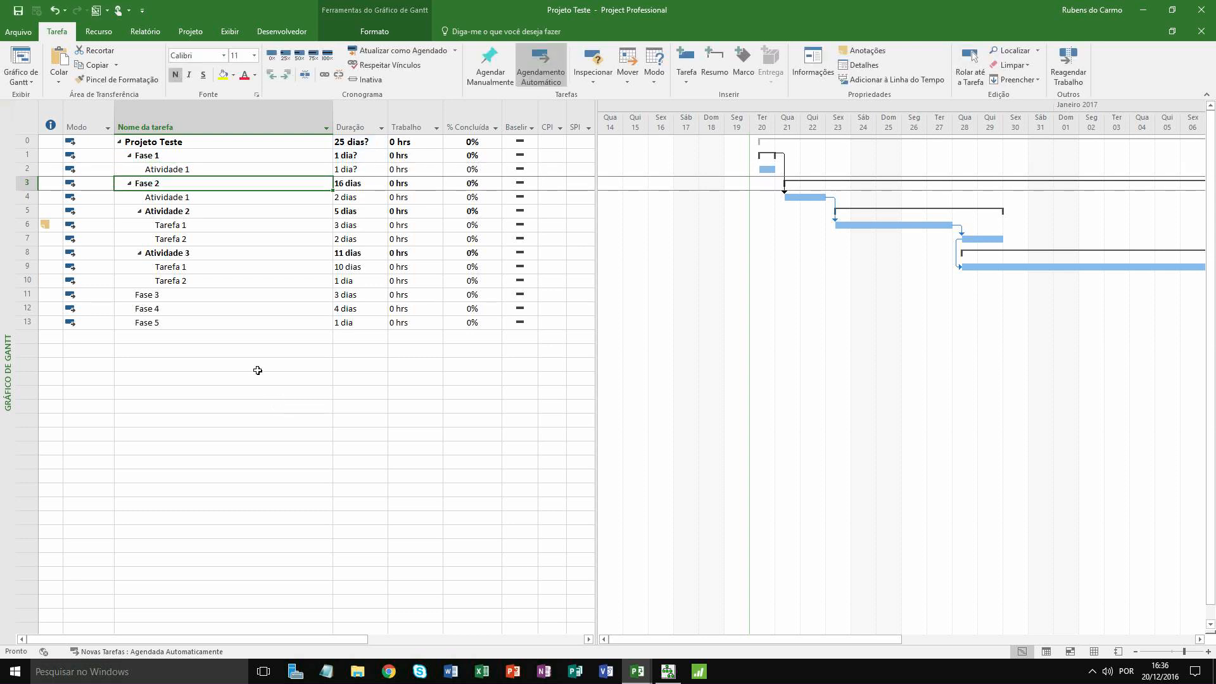
Step: Examine the expanded plan in Microsoft Project and compare it with the linked WBS chart in WBS Schedule Pro
click(170, 310)
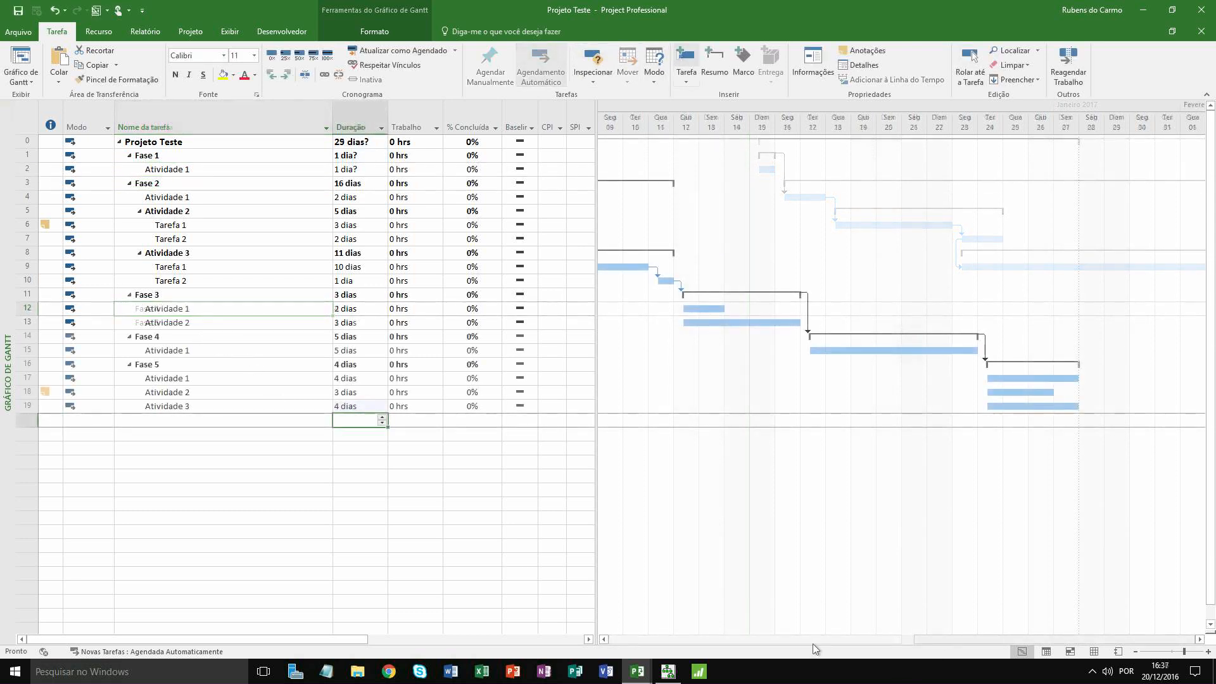
mouse_move(634, 639)
mouse_down()
mouse_move(715, 640)
mouse_move(658, 638)
mouse_up()
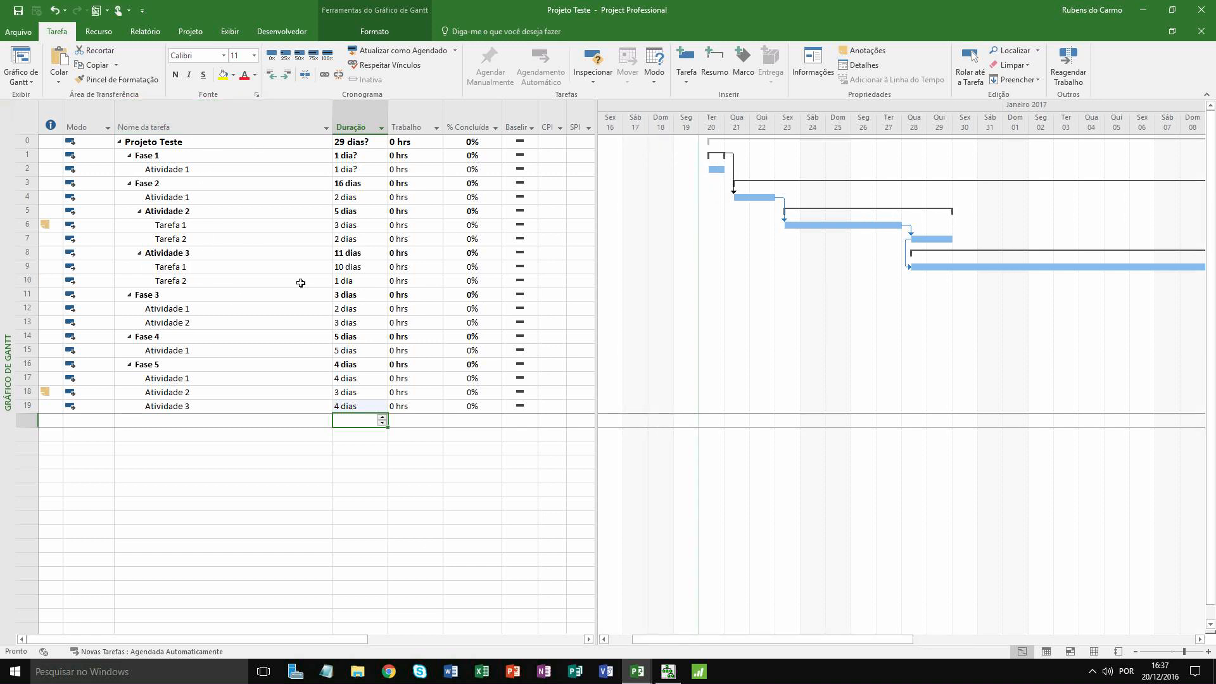
click(669, 673)
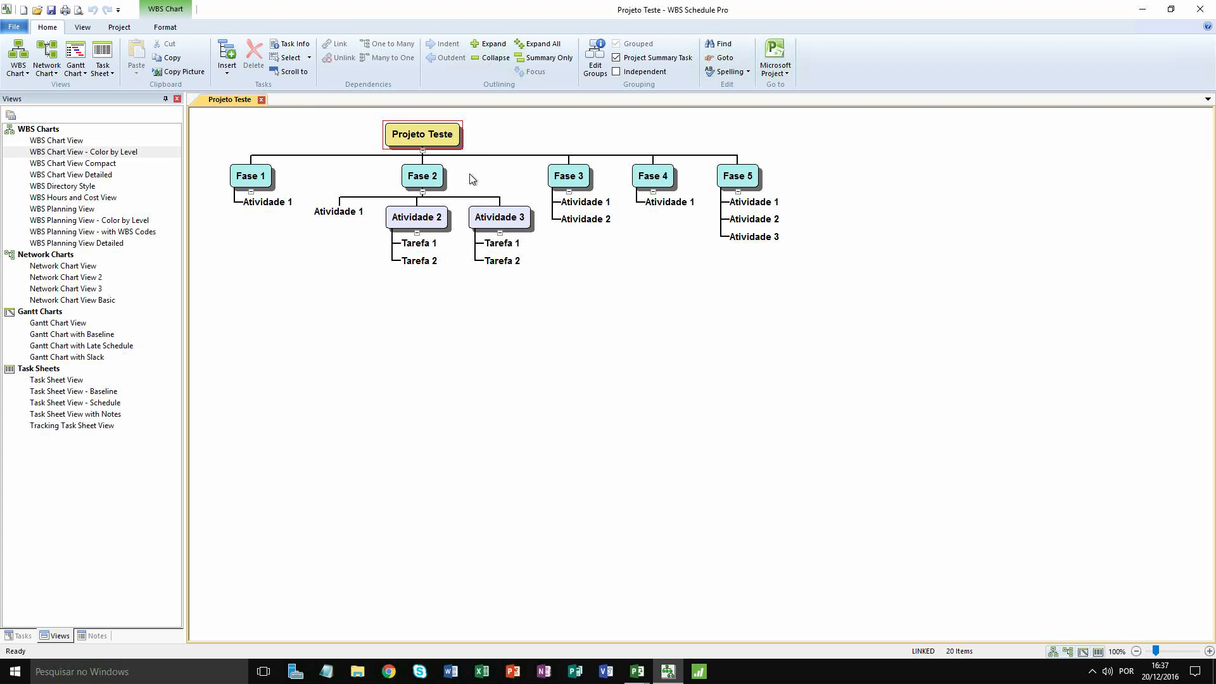
click(638, 672)
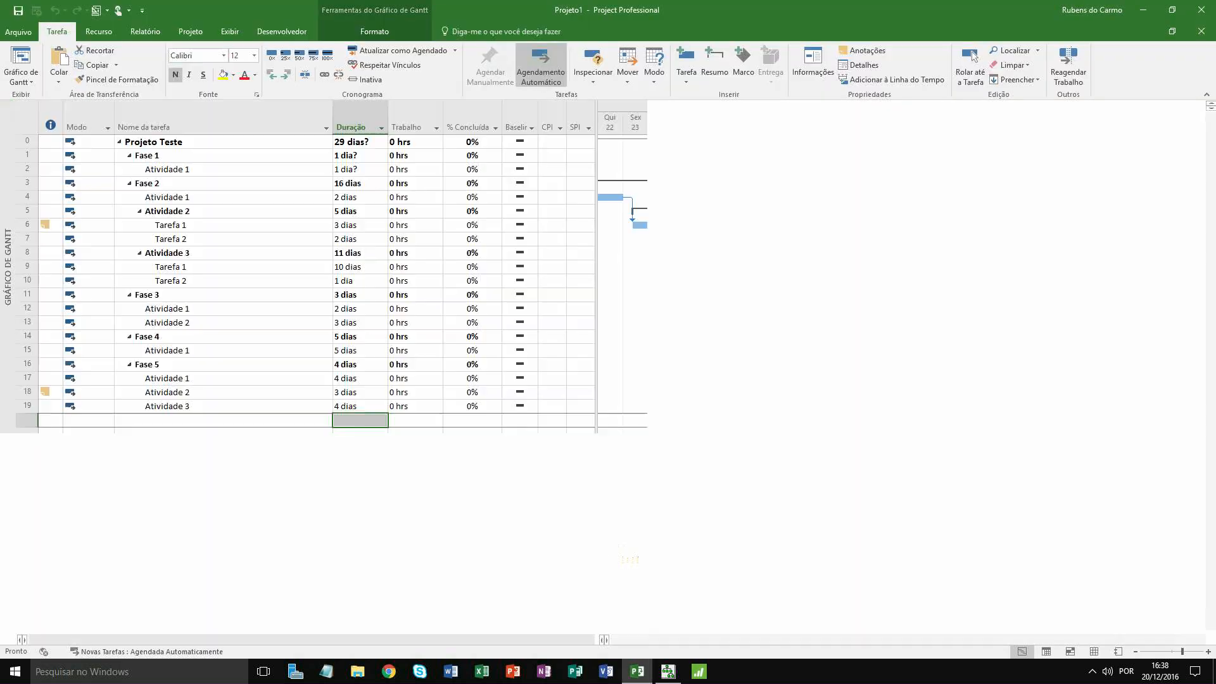
click(224, 462)
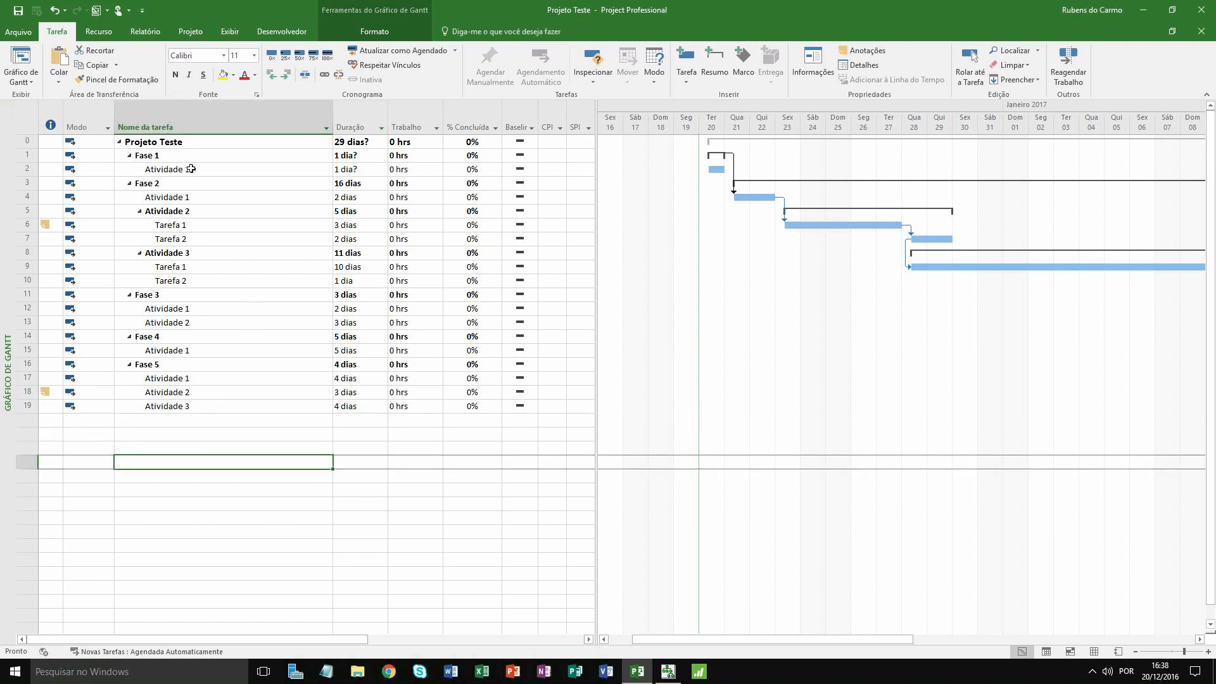
Step: Switch to WBS Schedule Pro and, in the Task Sheet View, set the duration of Atividade 1 under Fase 3 to 20 days
click(673, 672)
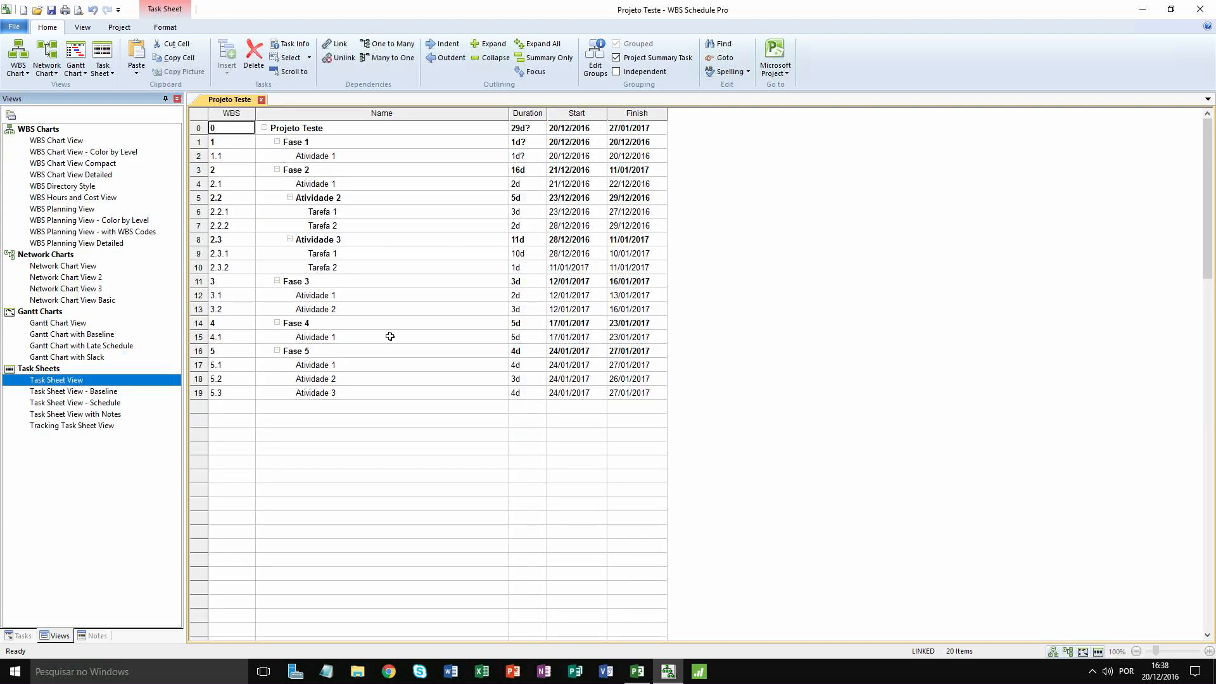
click(517, 297)
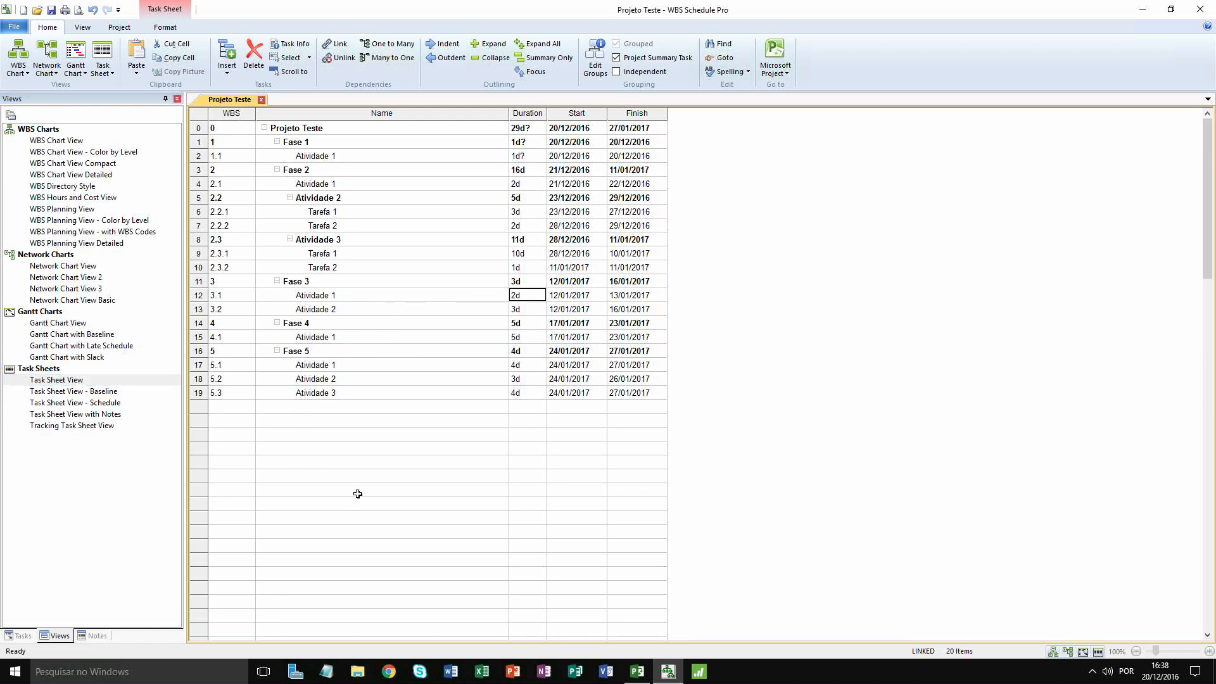
text(20)
key(Return)
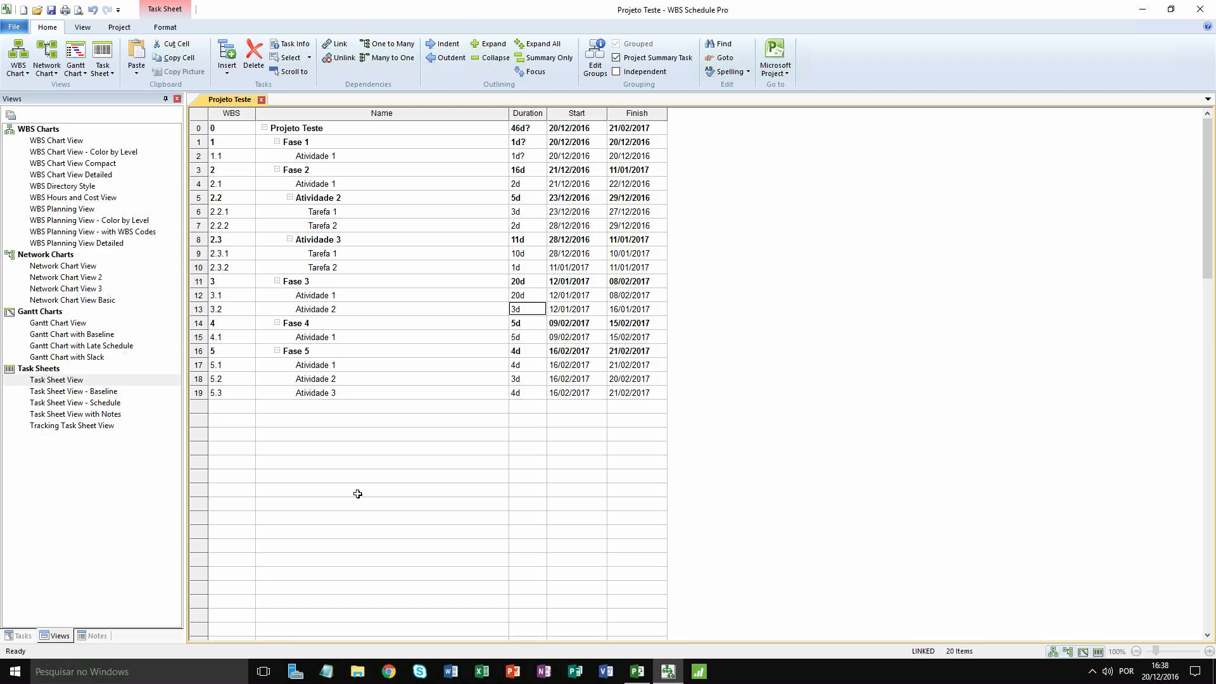
Step: Switch to Microsoft Project and set the duration of Atividade 1 under Fase 3 to 50 days
click(636, 671)
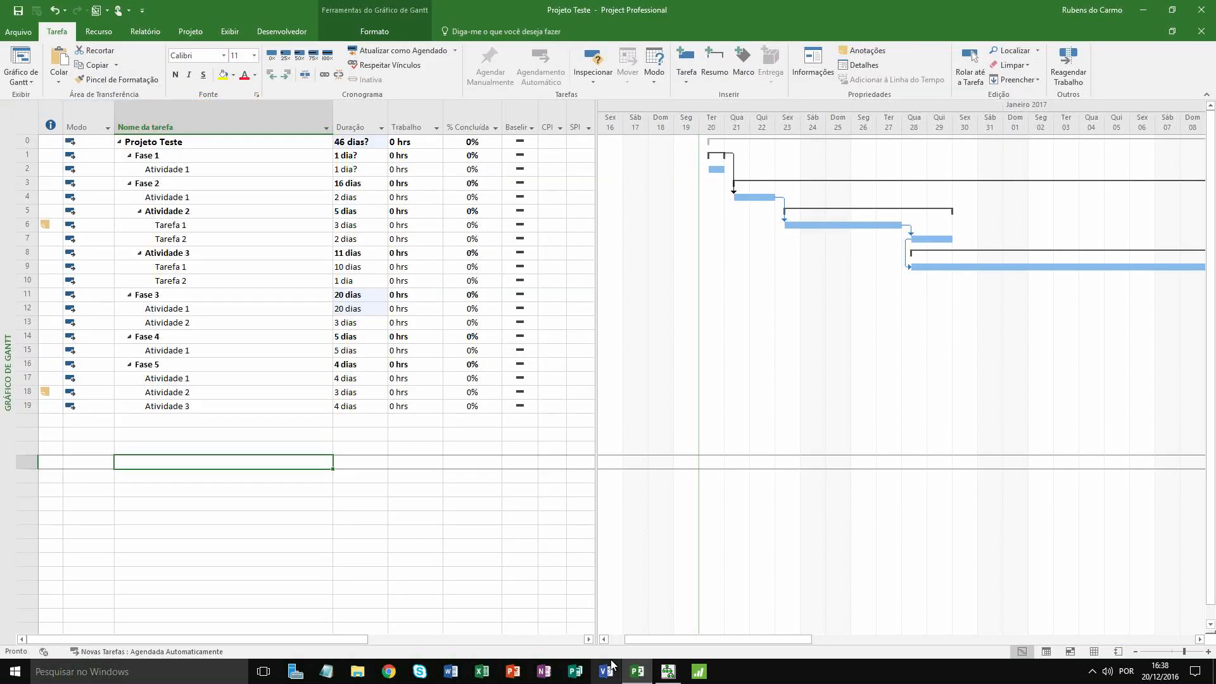
click(253, 266)
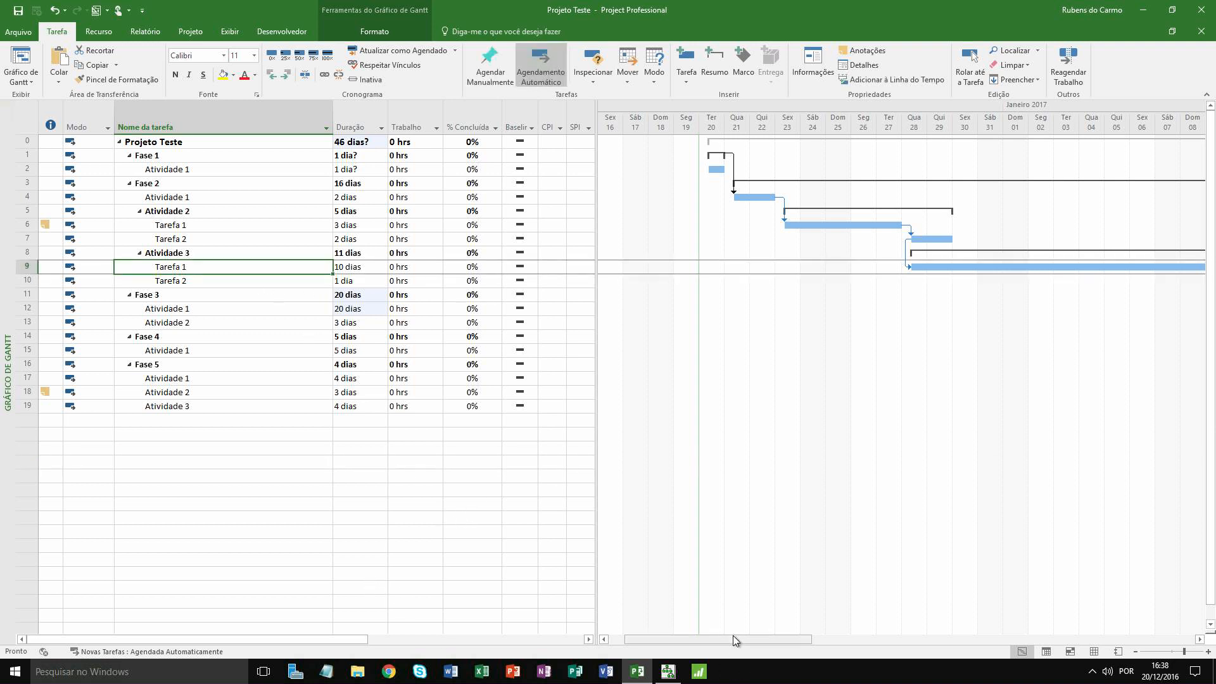
drag(732, 636, 930, 637)
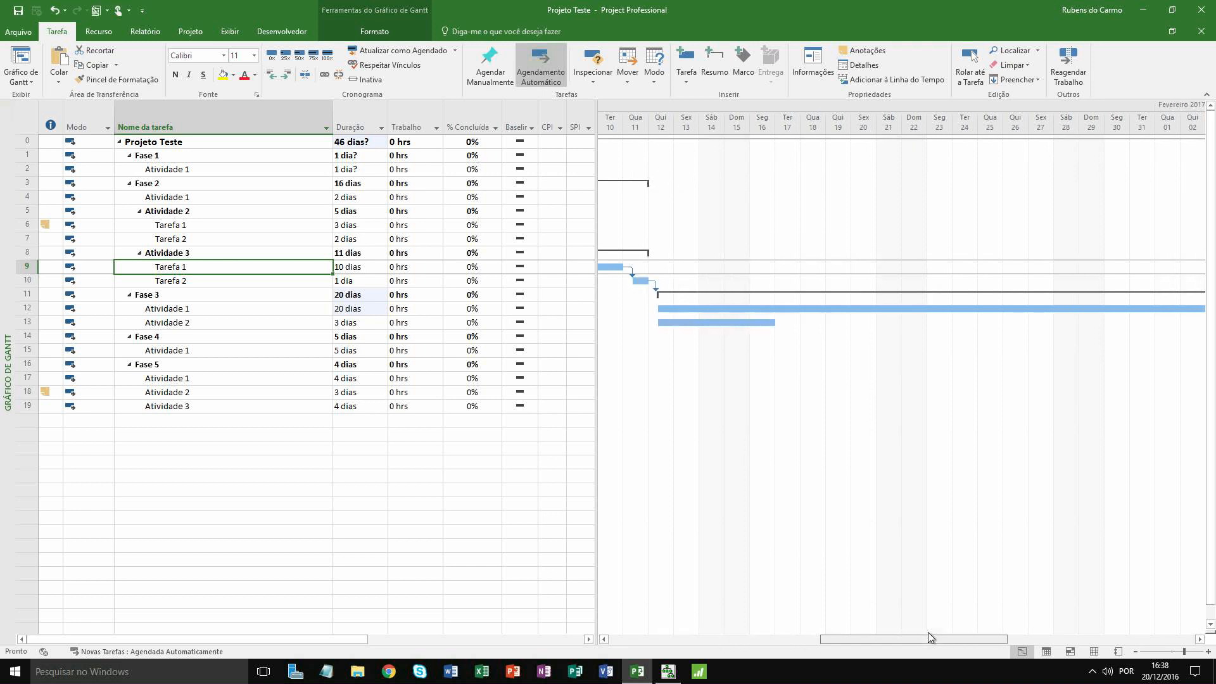
click(262, 312)
drag(876, 639, 1006, 634)
drag(921, 636, 880, 635)
click(348, 310)
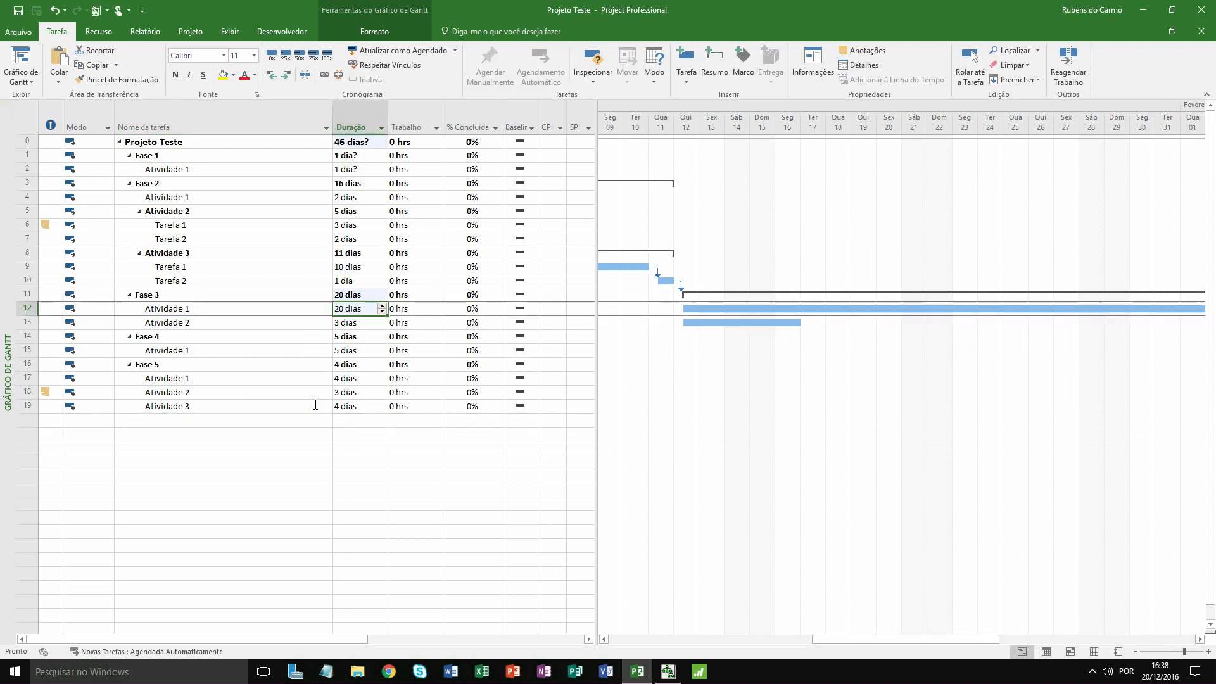
text(50)
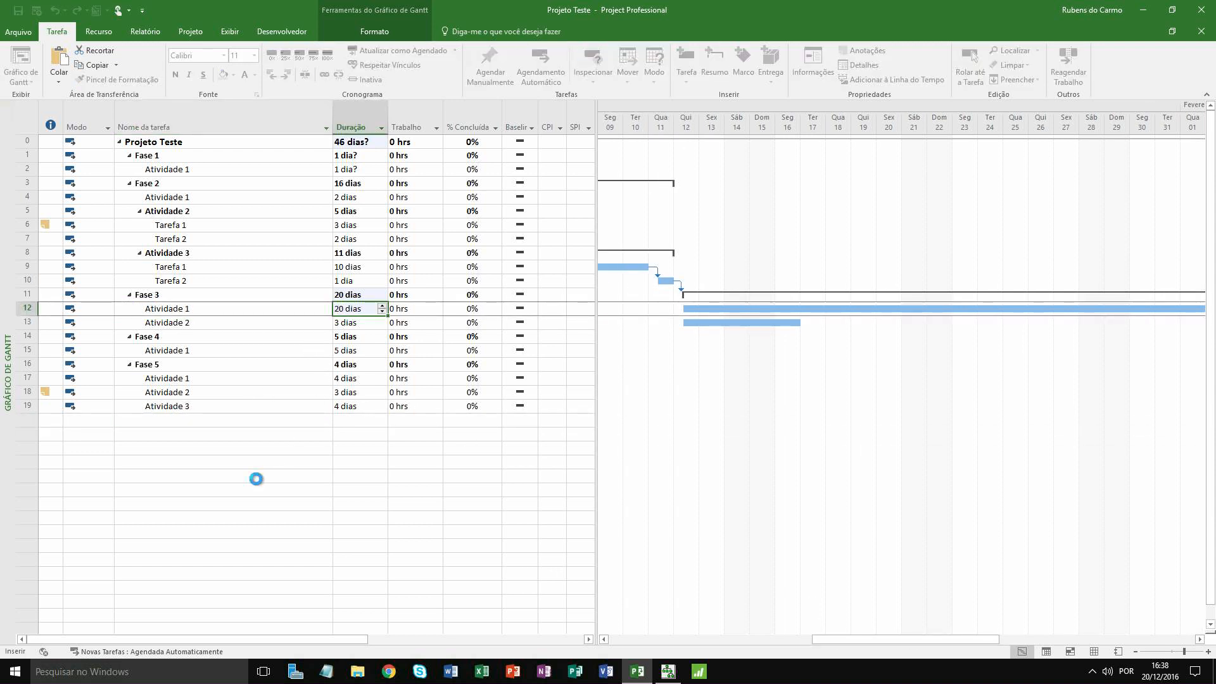
key(Return)
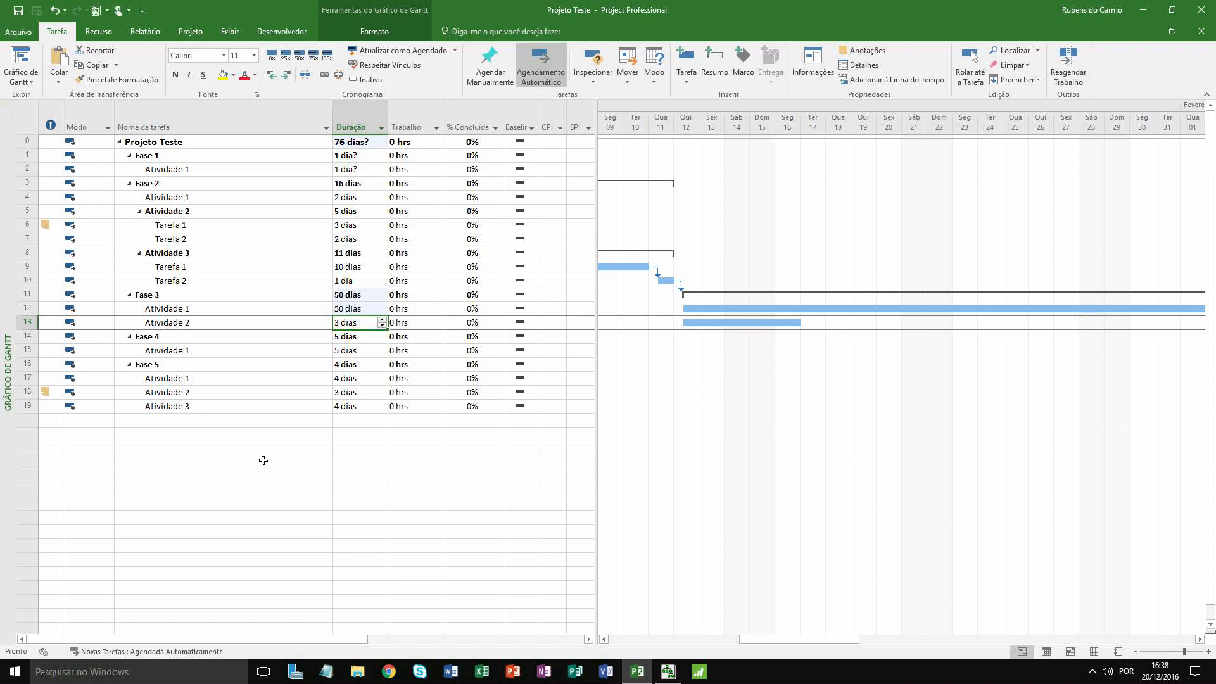
click(348, 311)
Step: Switch to WBS Schedule Pro and display the schedule in the Gantt Chart View
click(668, 671)
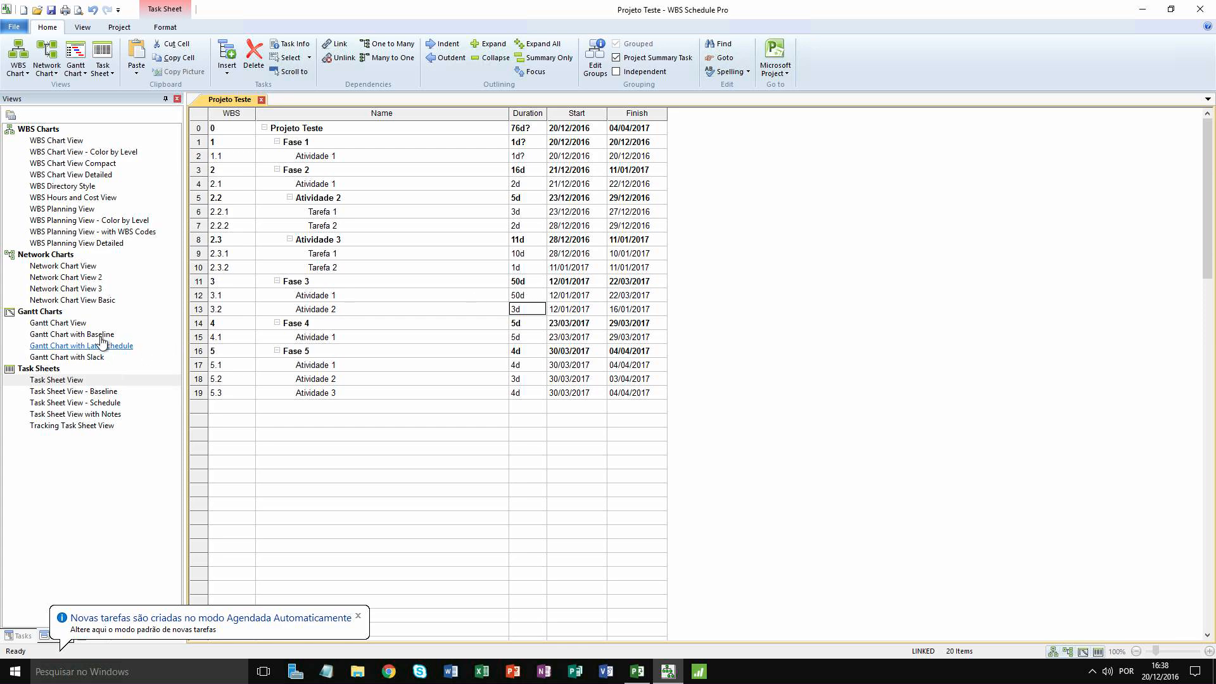
click(58, 323)
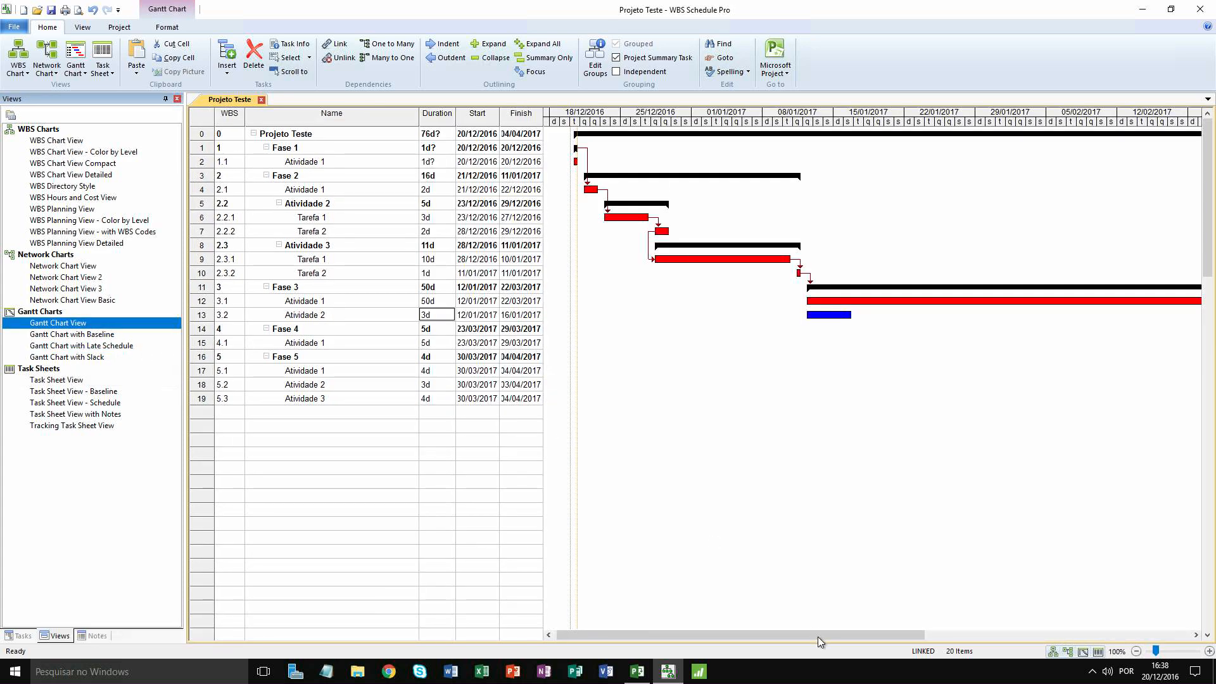
Step: Display the schedule in the WBS Chart View Detailed
drag(862, 633, 817, 619)
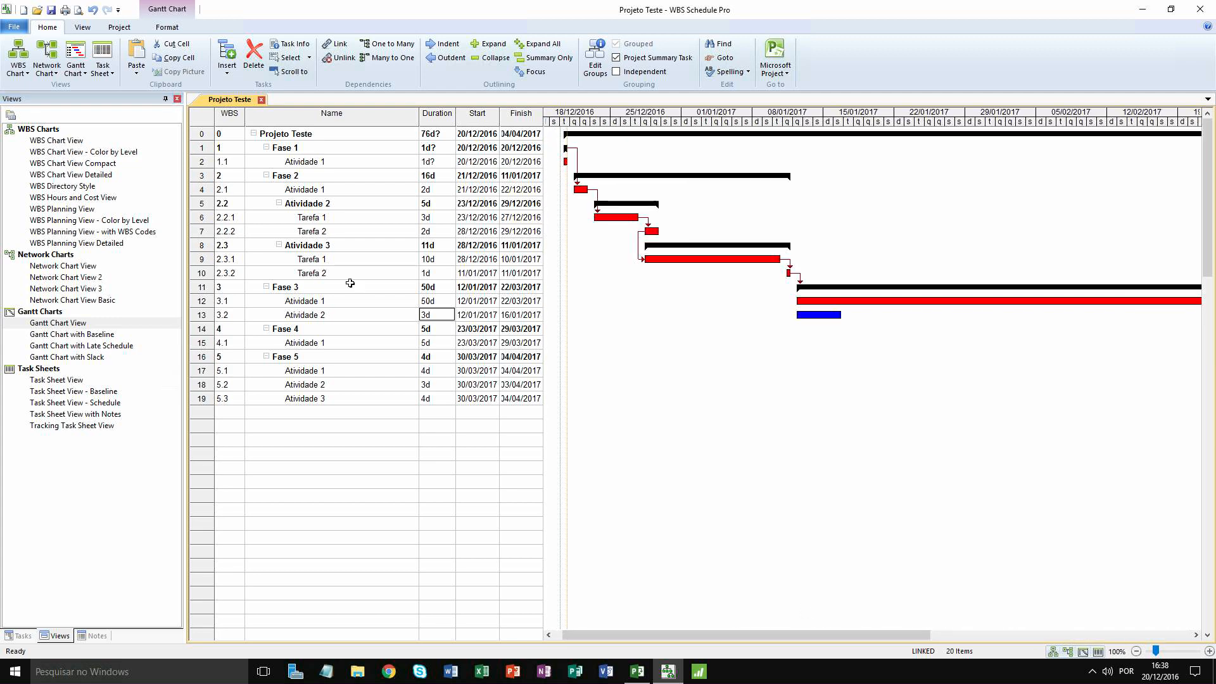
click(72, 164)
click(69, 175)
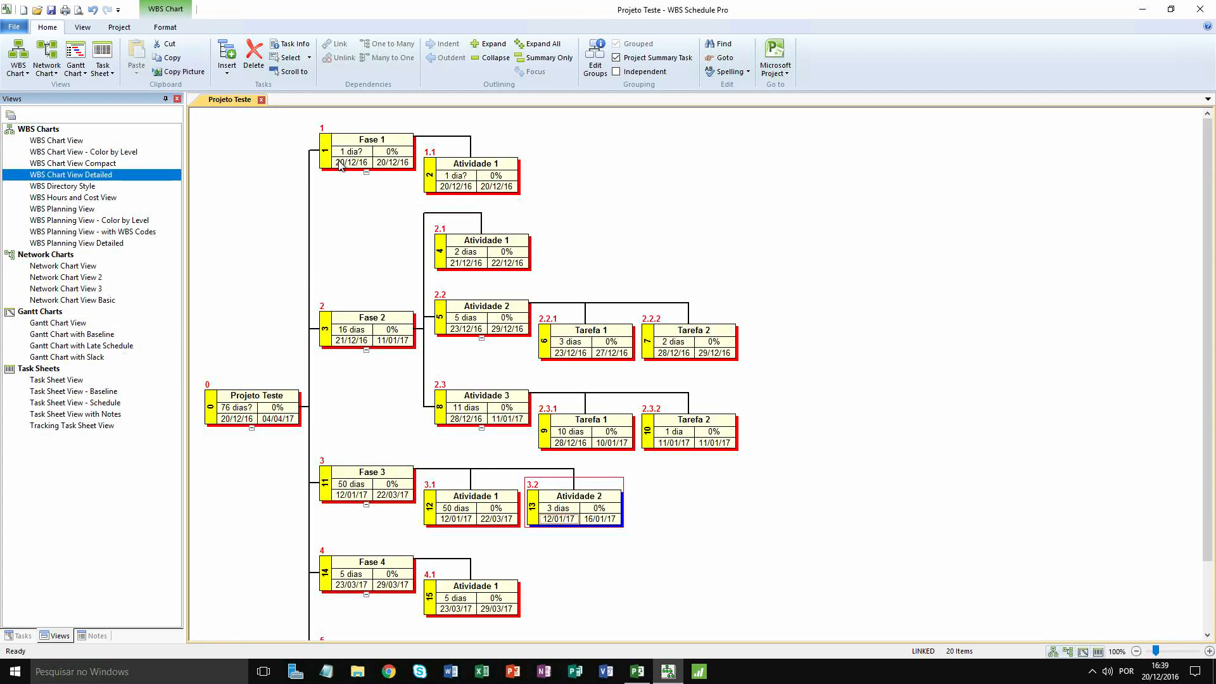
Step: Set the duration of Atividade 1 under Fase 3 to 3 days in its task information
double_click(455, 510)
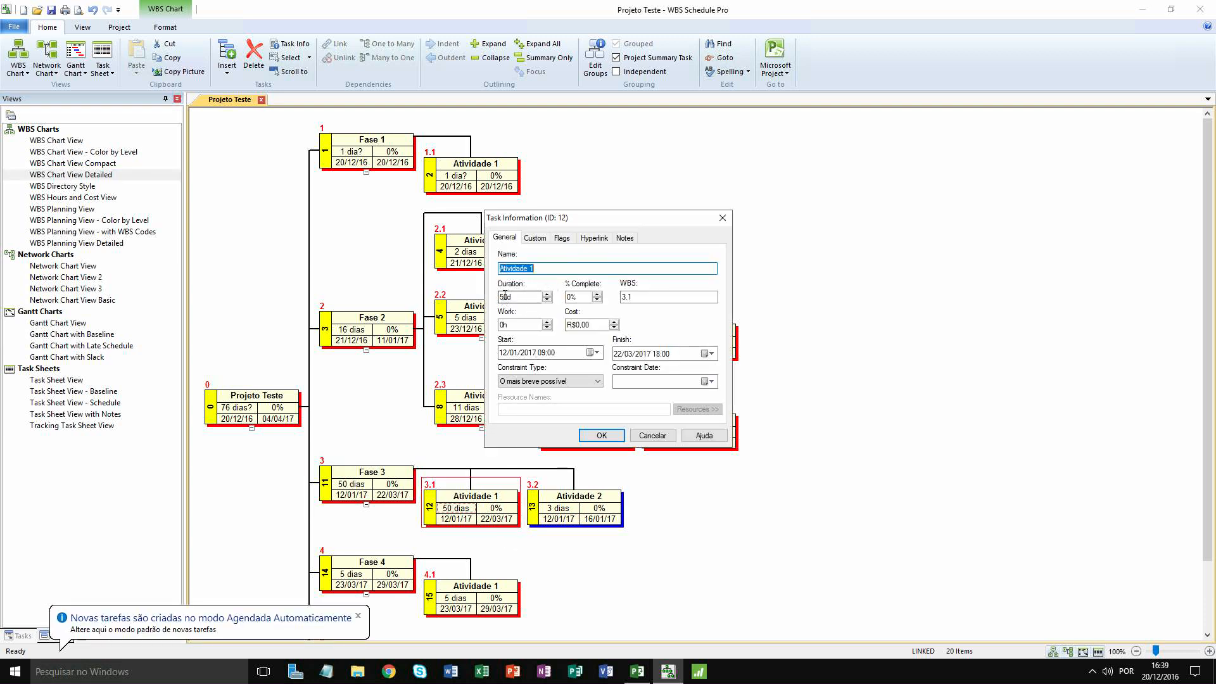
drag(505, 297, 496, 297)
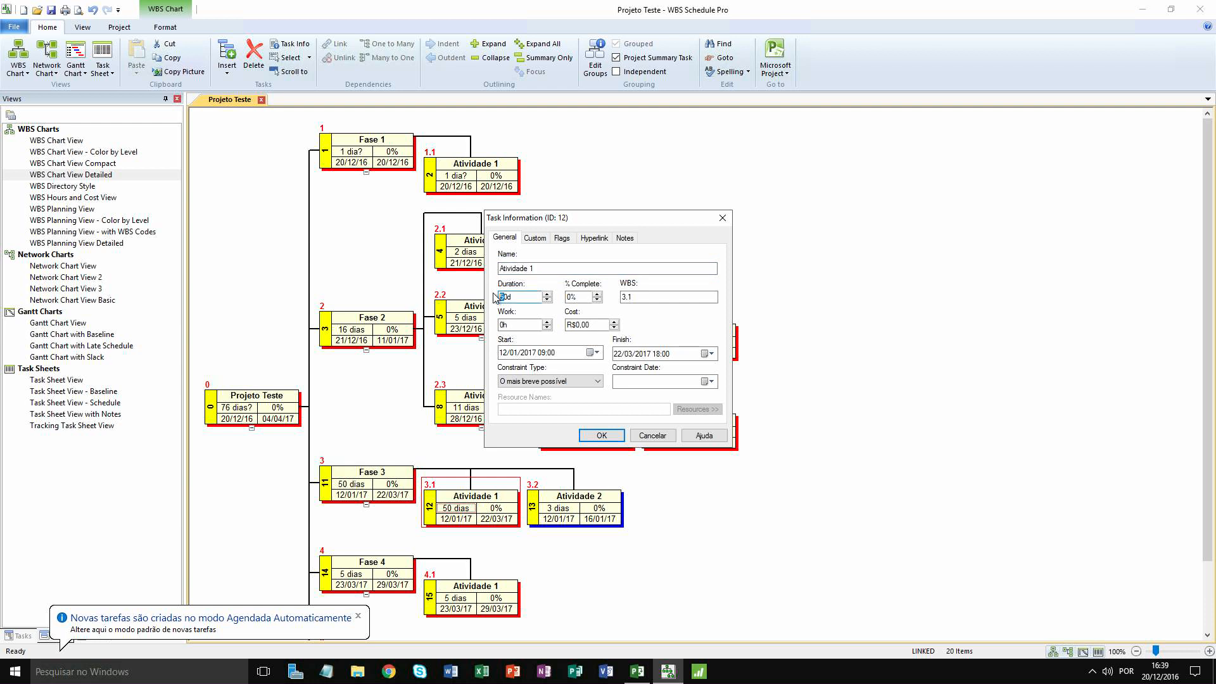
key(Delete)
key(Delete)
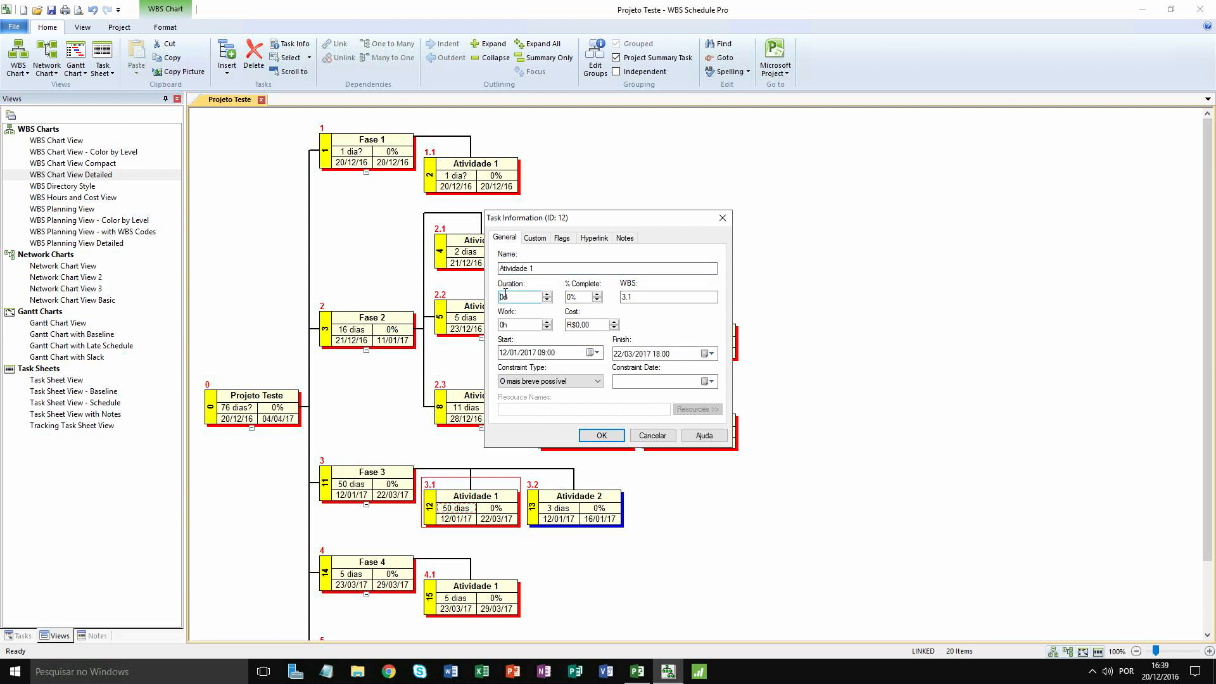
text(3)
key(Return)
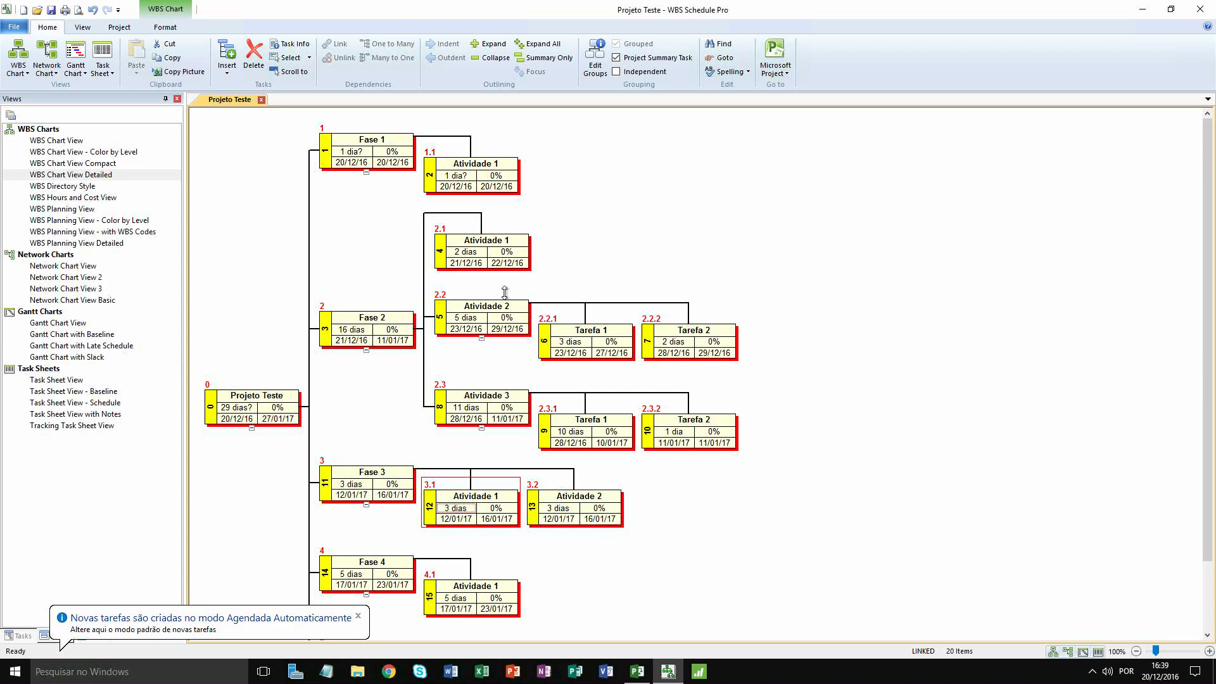
Step: Switch to Microsoft Project and select Atividade 1 under Fase 3 to check its linked duration
click(640, 673)
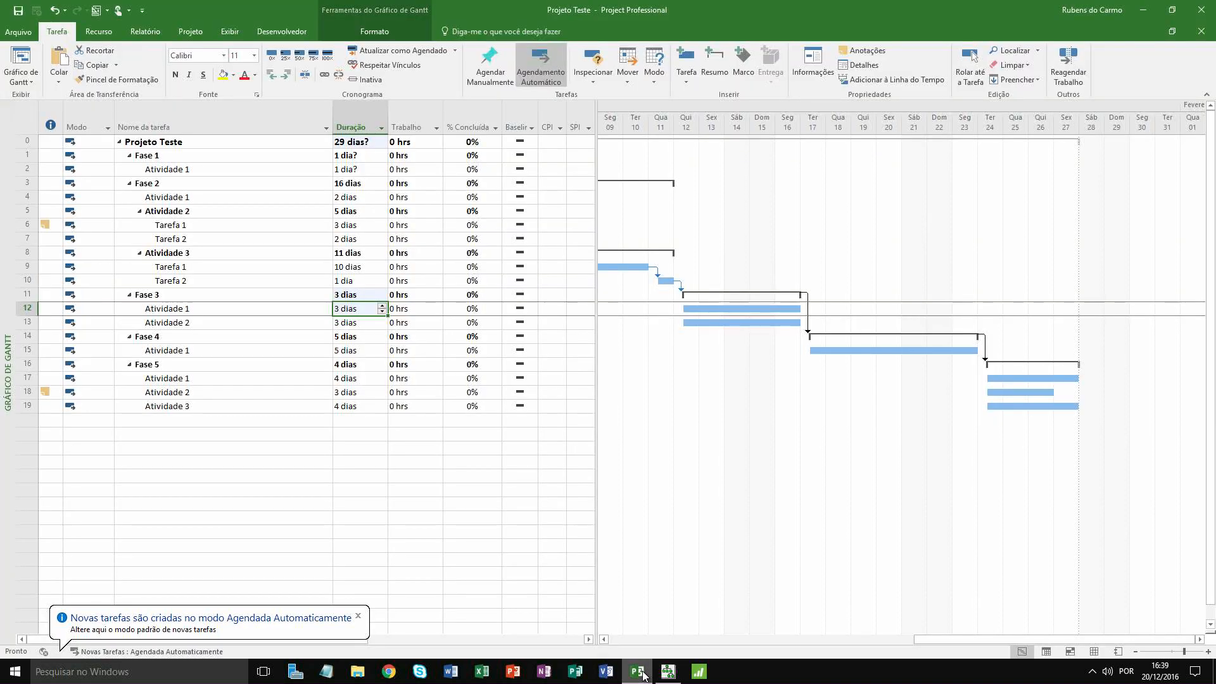
click(249, 308)
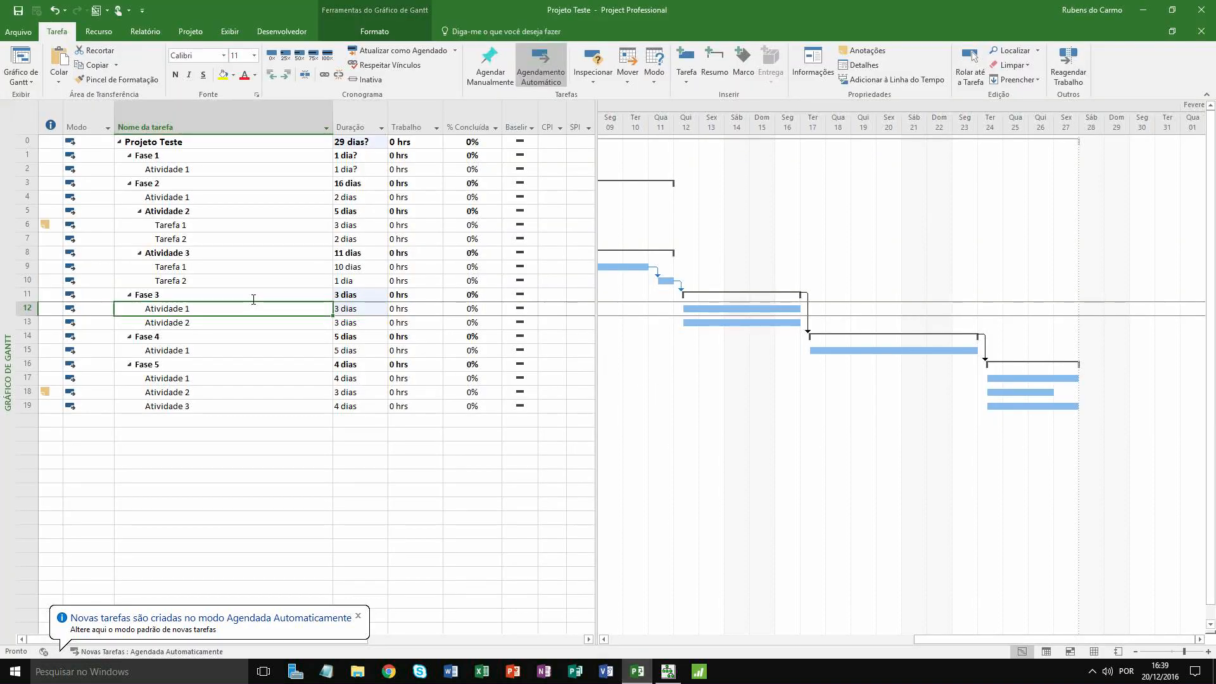